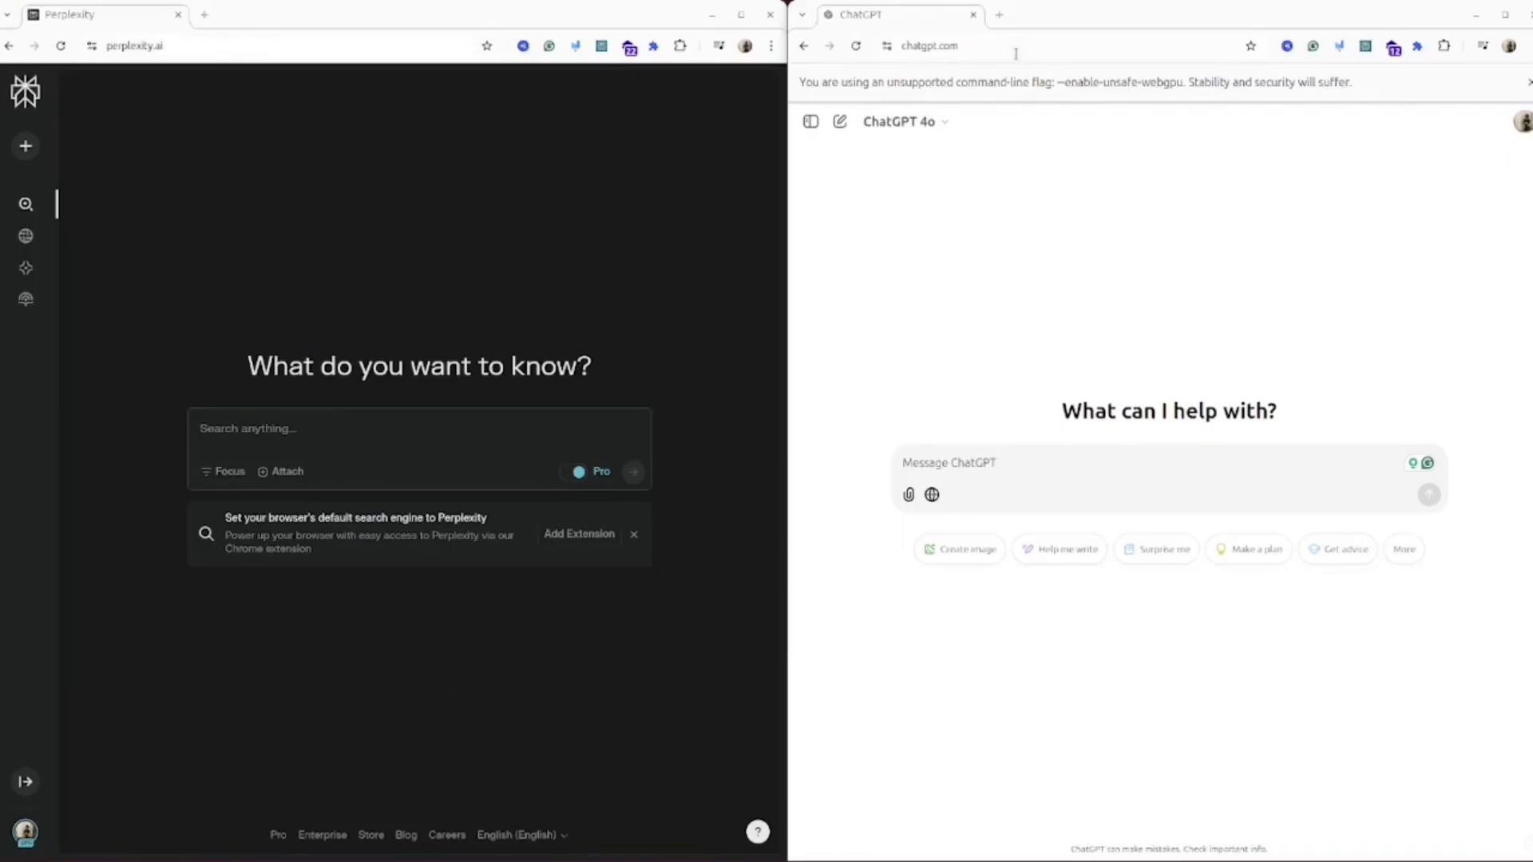
Step: Dismiss the command-line flag warning and type 'tell me about proflead.dev' into Perplexity
click(1526, 83)
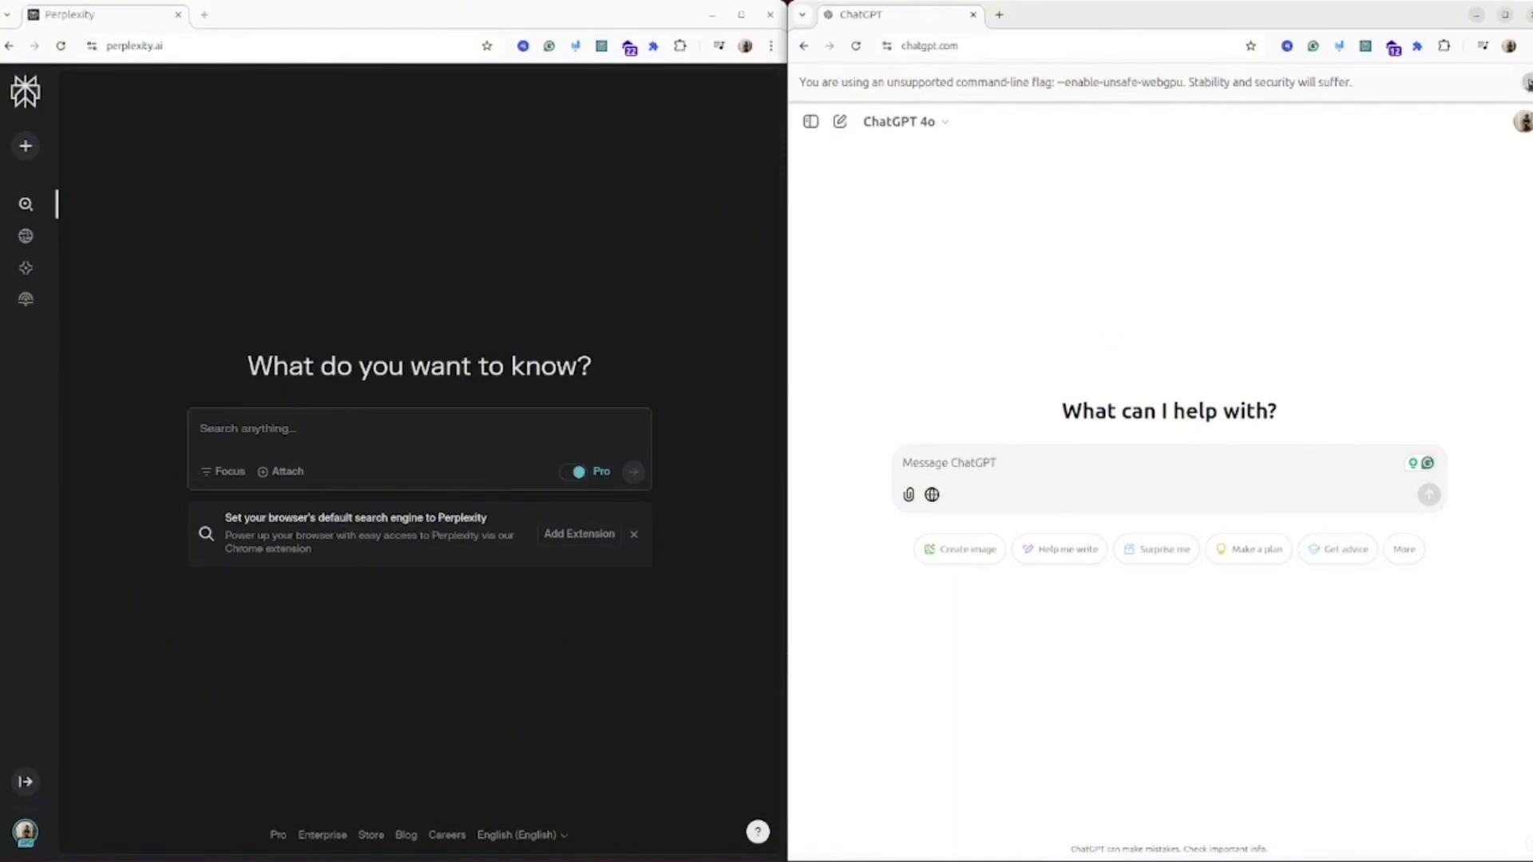
click(298, 427)
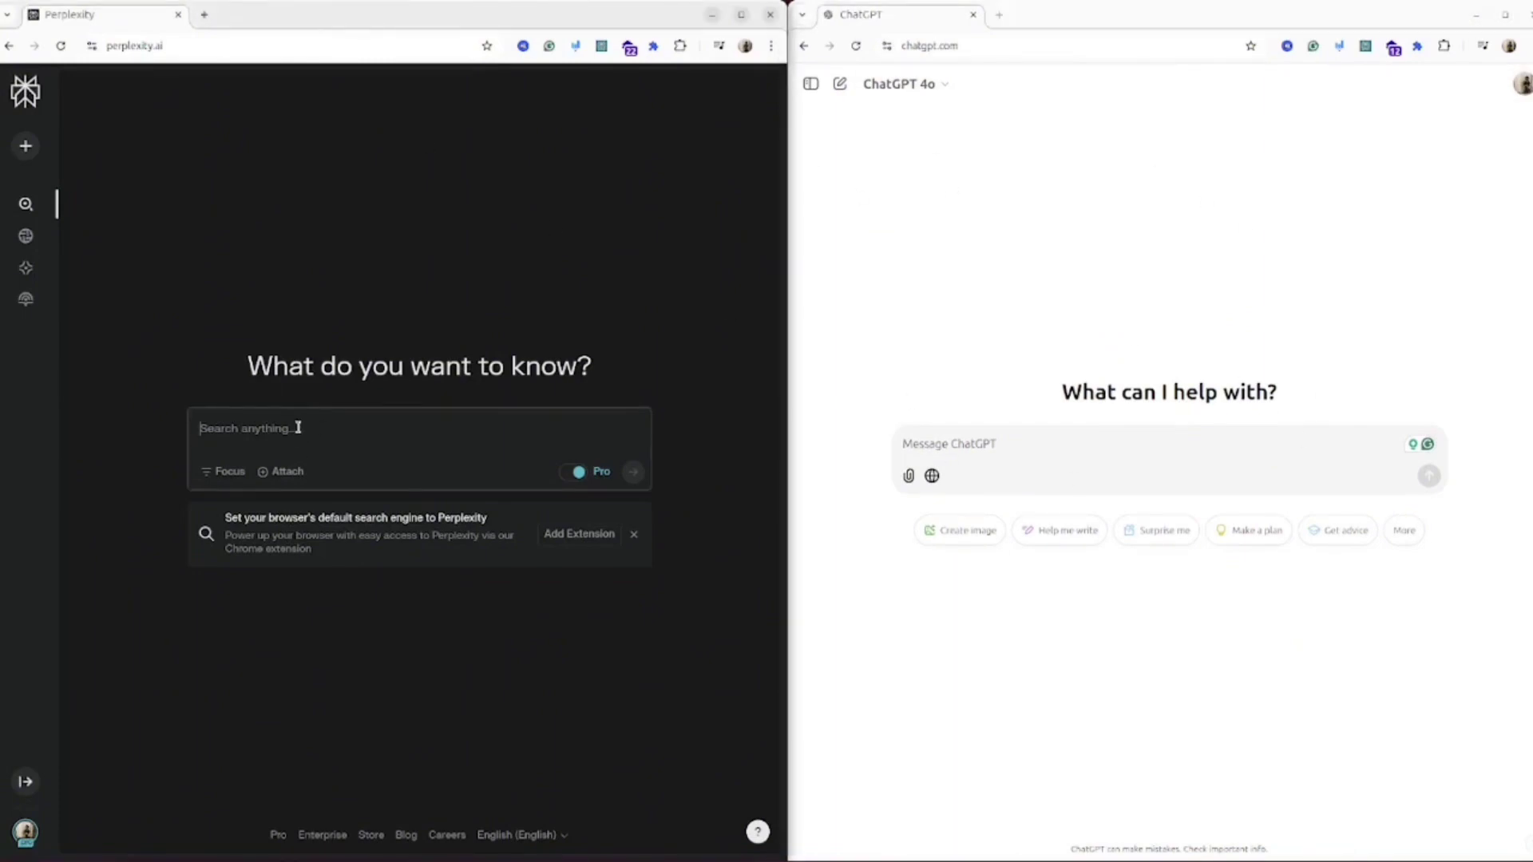
text(tell me about profread.dev website)
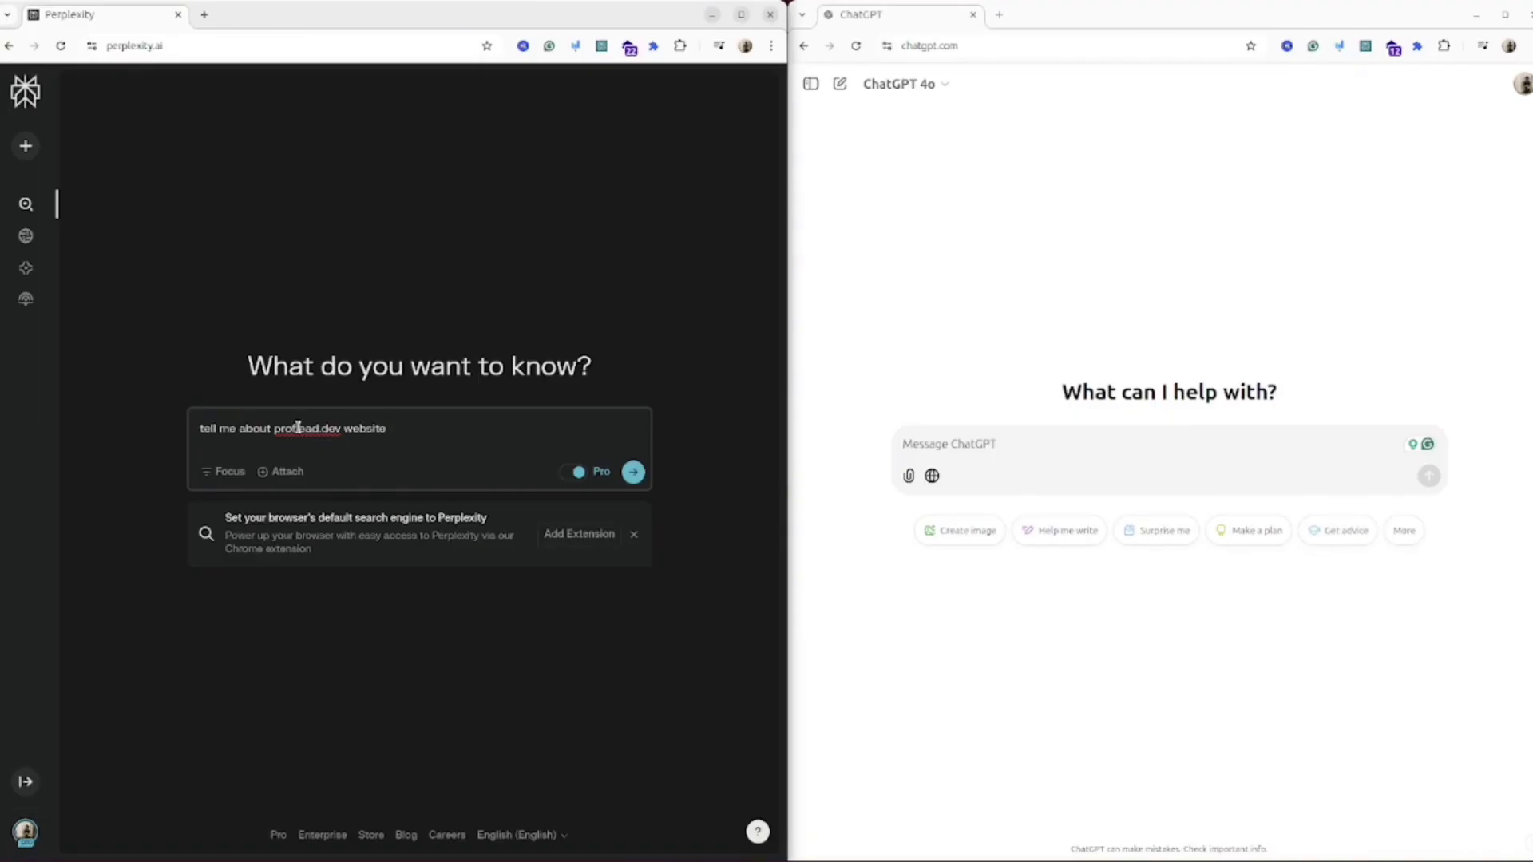
Step: Copy the proflead.dev question into ChatGPT with its Search toggle on
key(ctrl+a)
click(1019, 472)
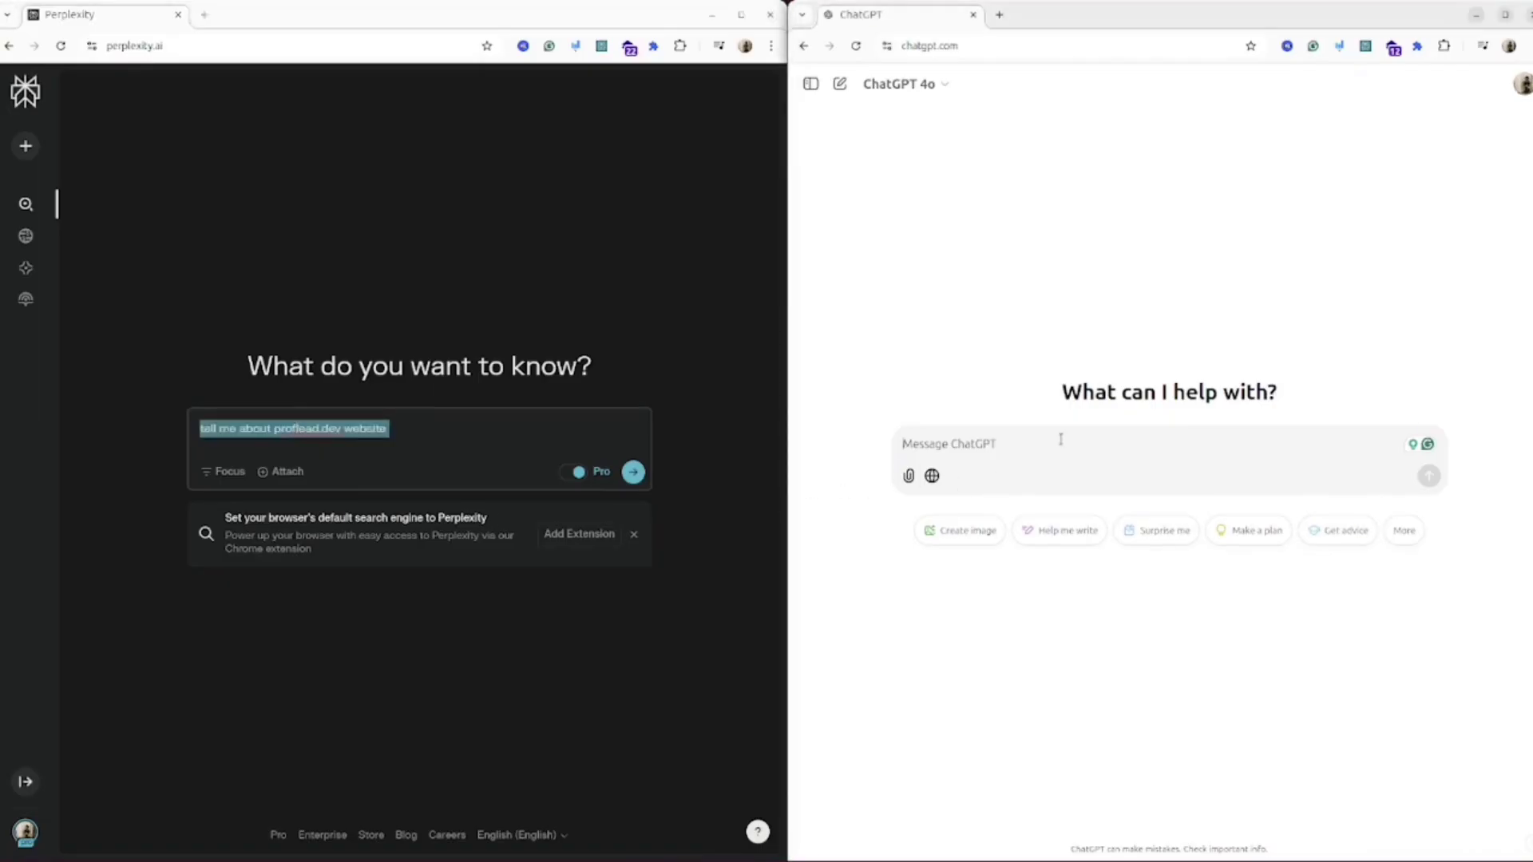
text(tell me about proflead.dev website)
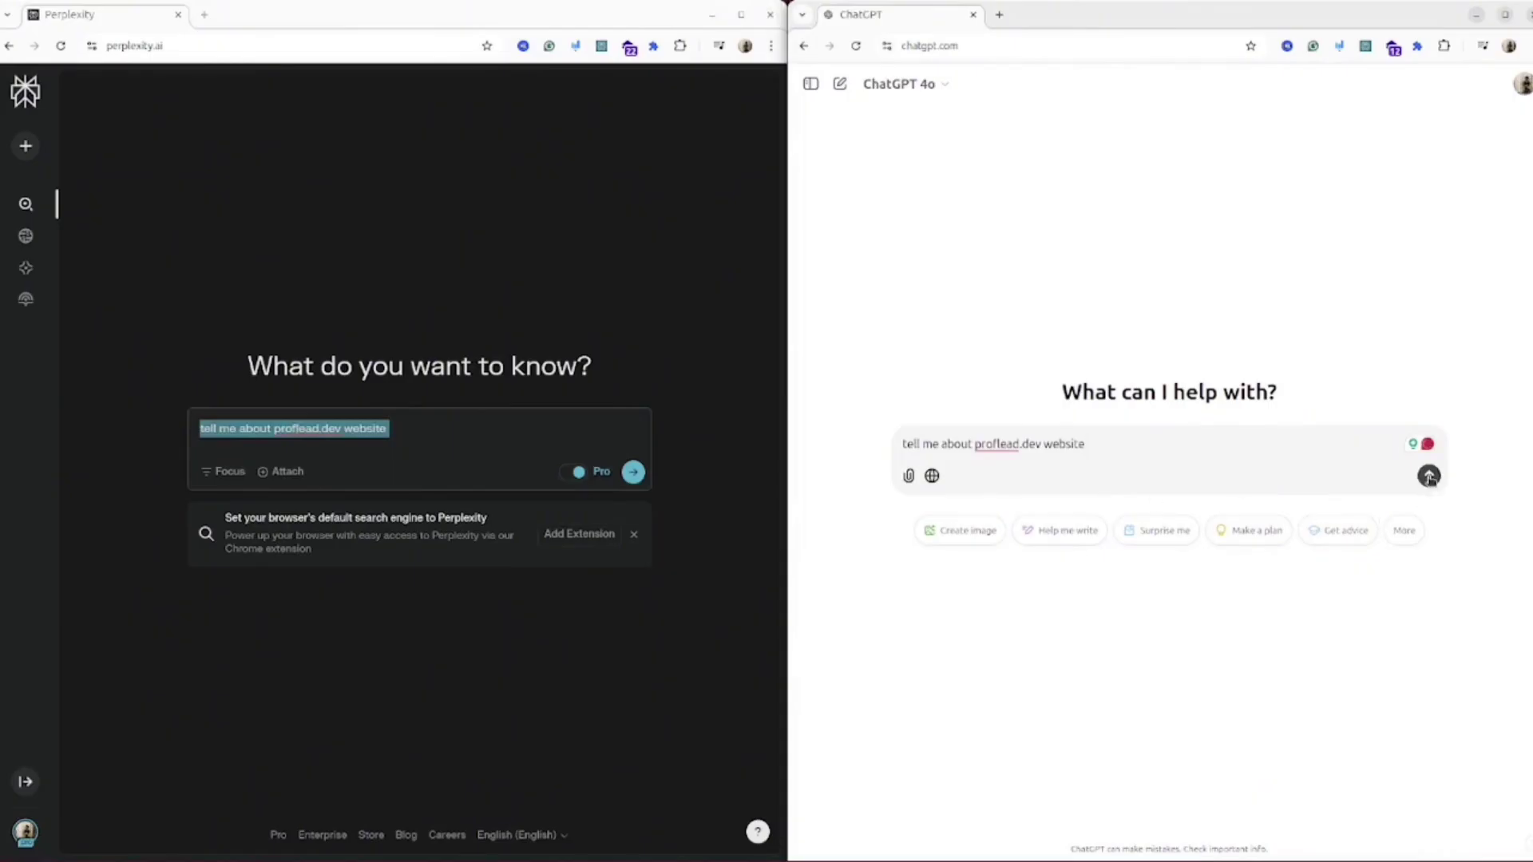
click(934, 479)
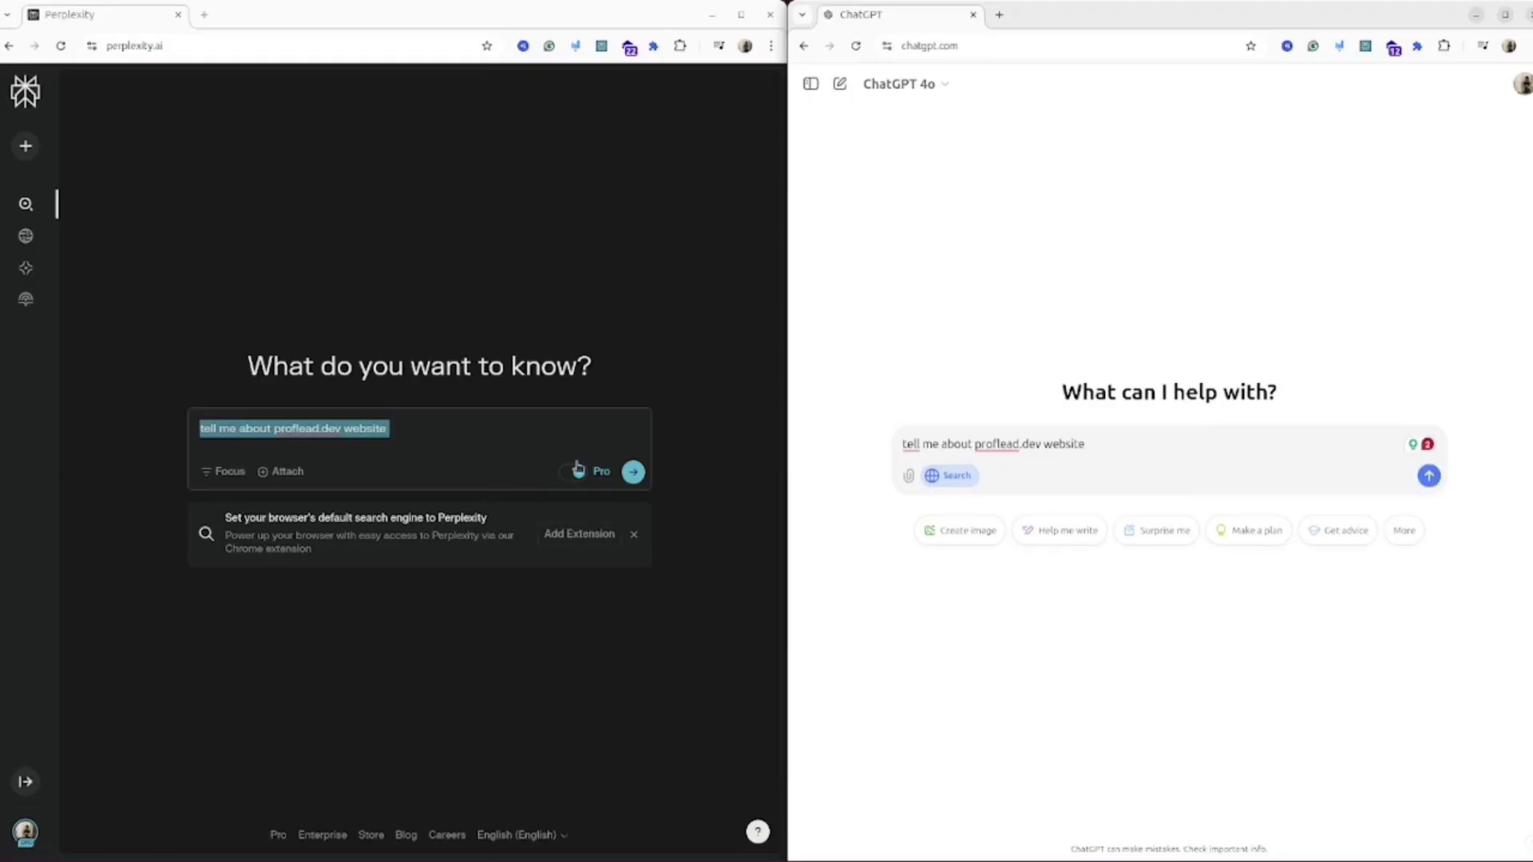
click(217, 475)
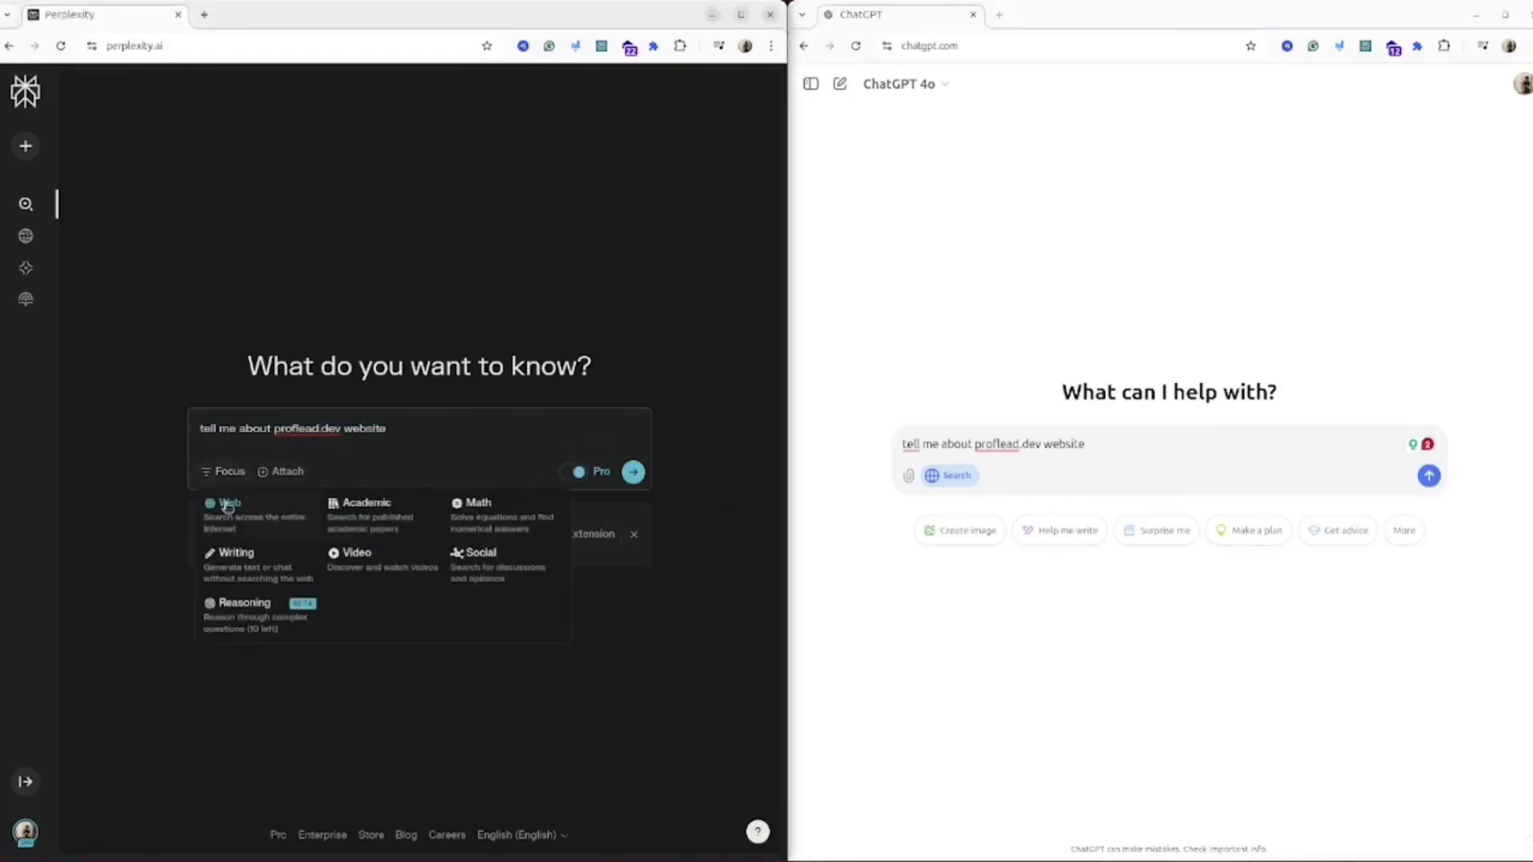
click(400, 431)
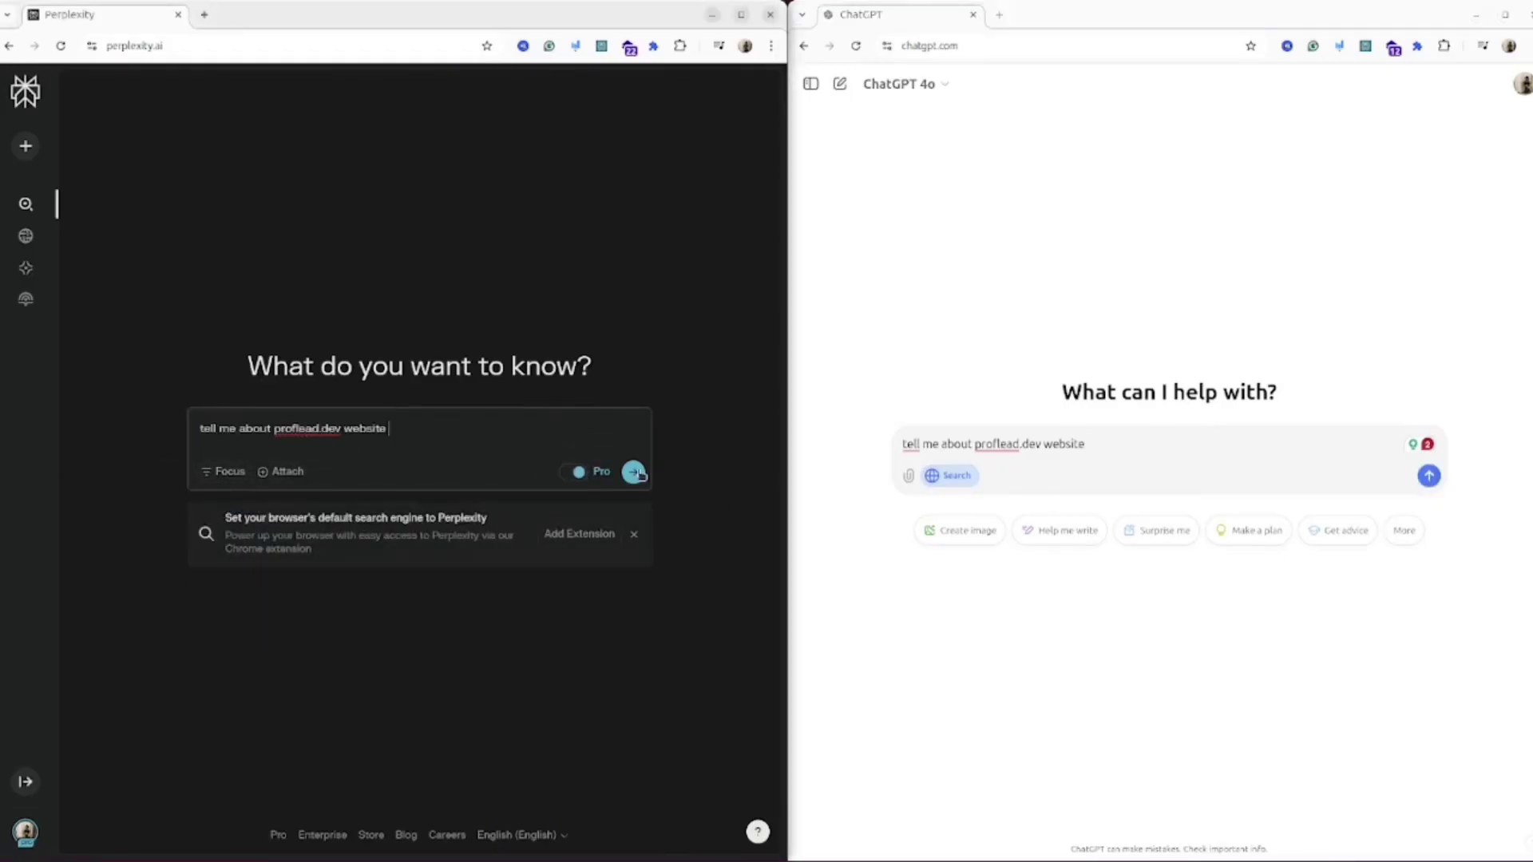
Step: Send the proflead.dev question in both assistants and scroll through Perplexity's answer
key(Return)
click(1389, 499)
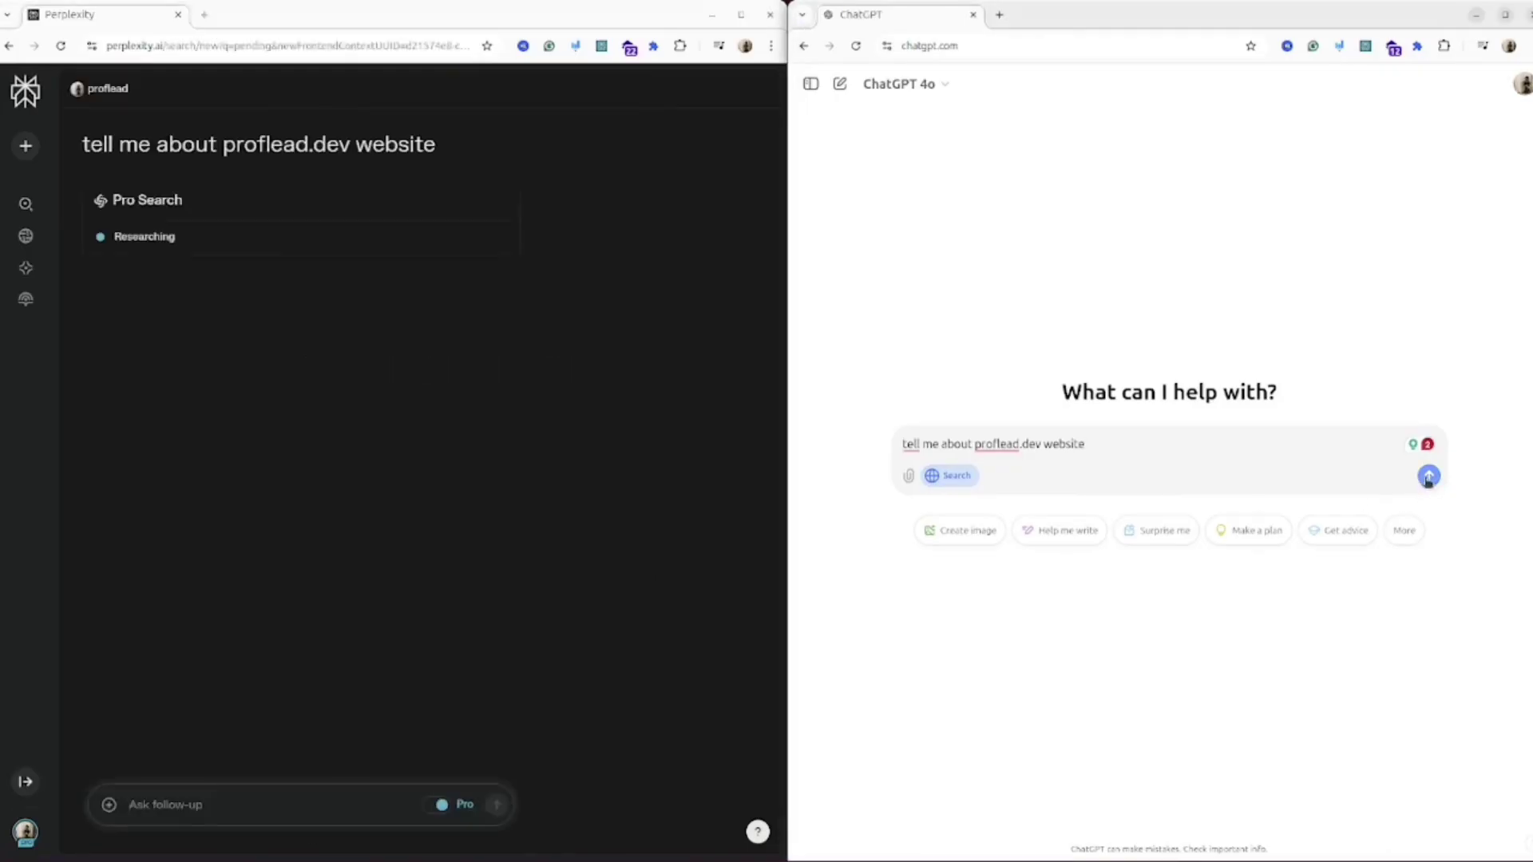
key(Return)
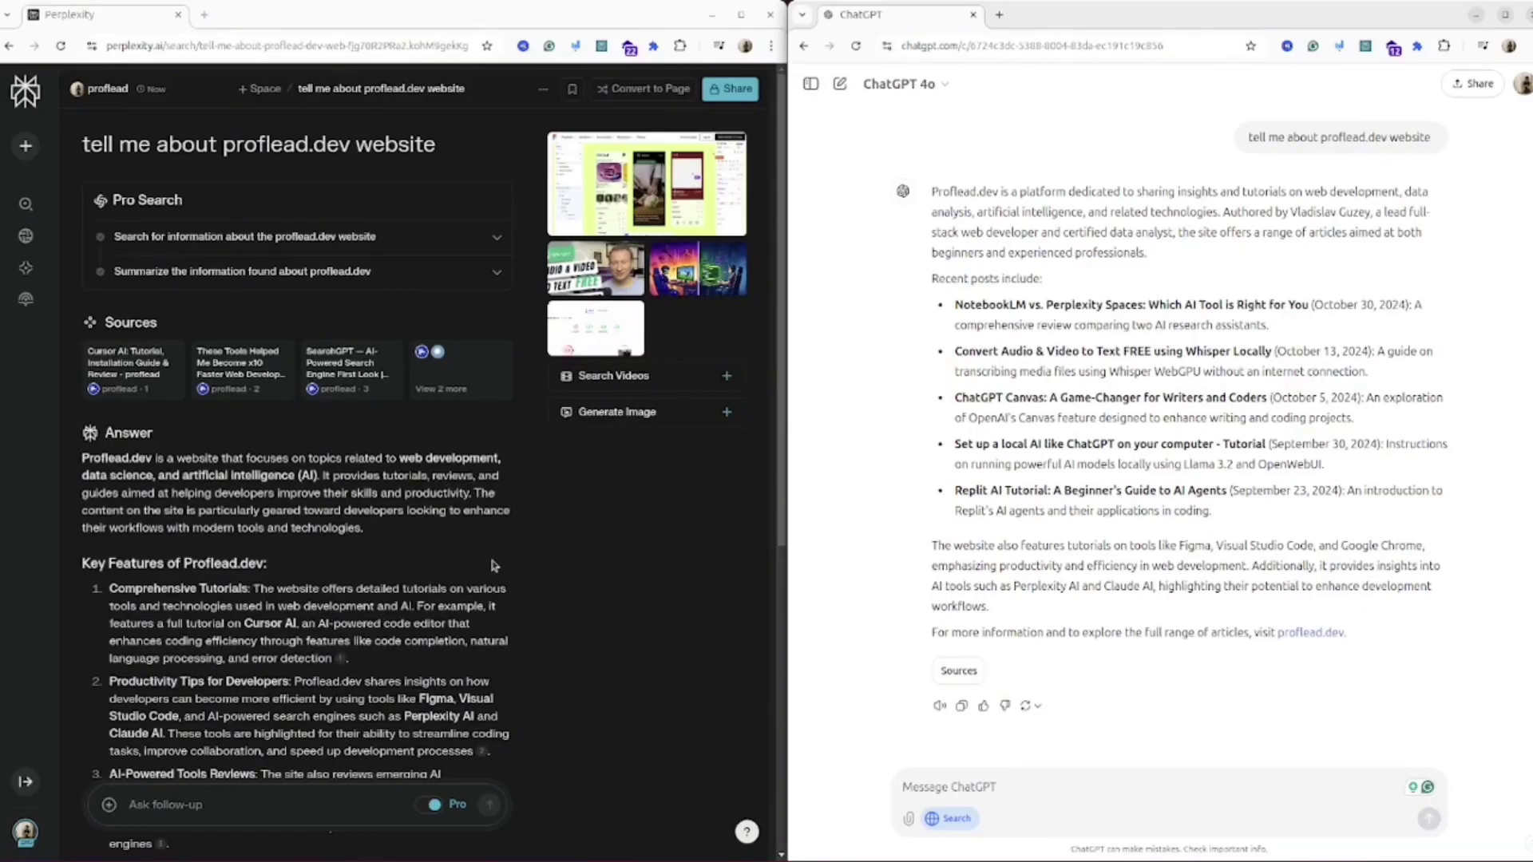
scroll(470, 580, down, 3)
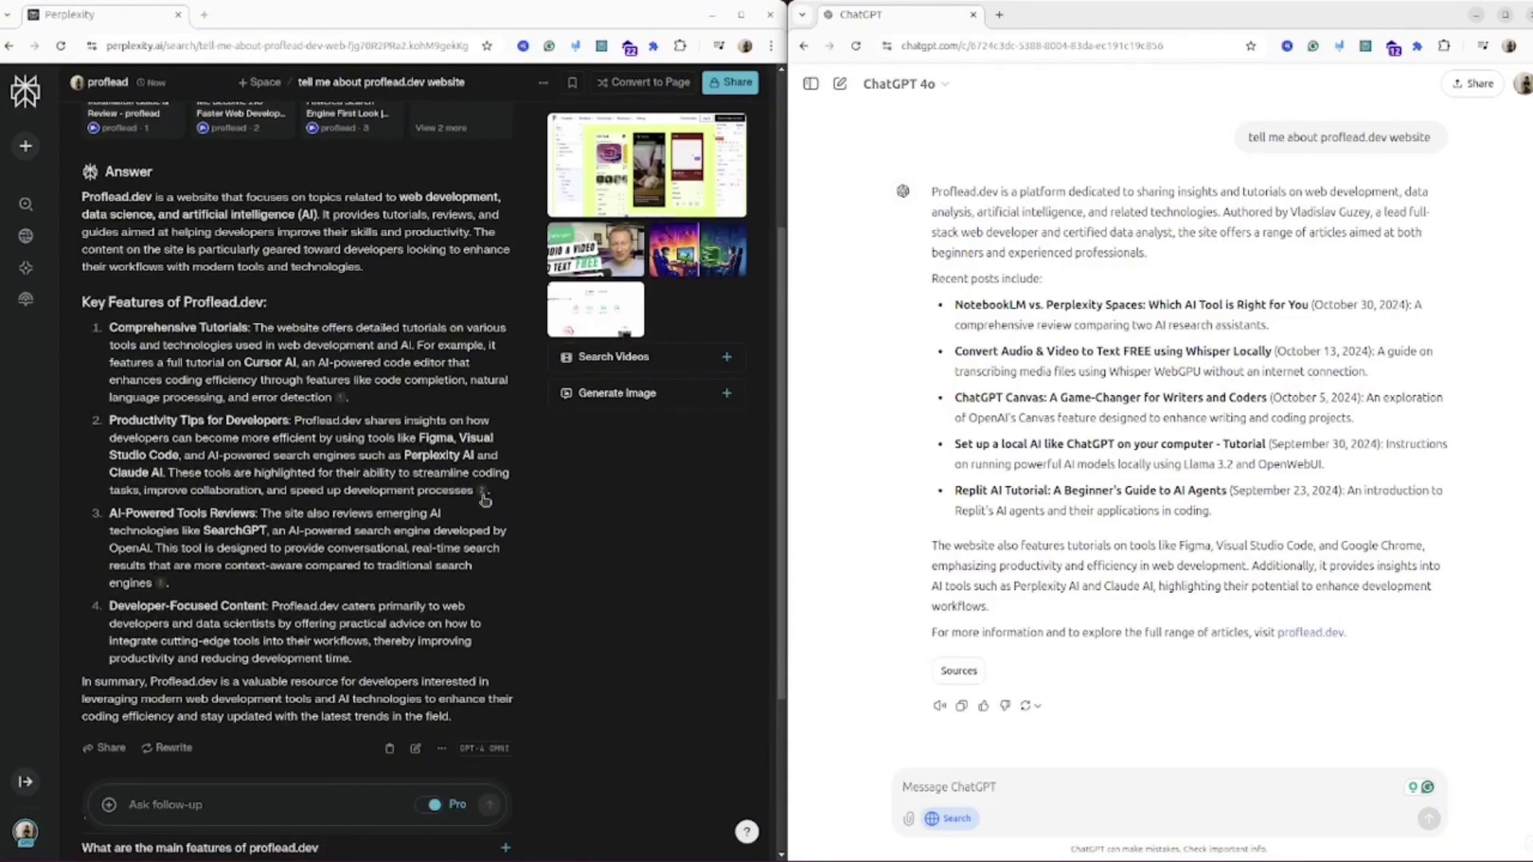
mouse_move(484, 494)
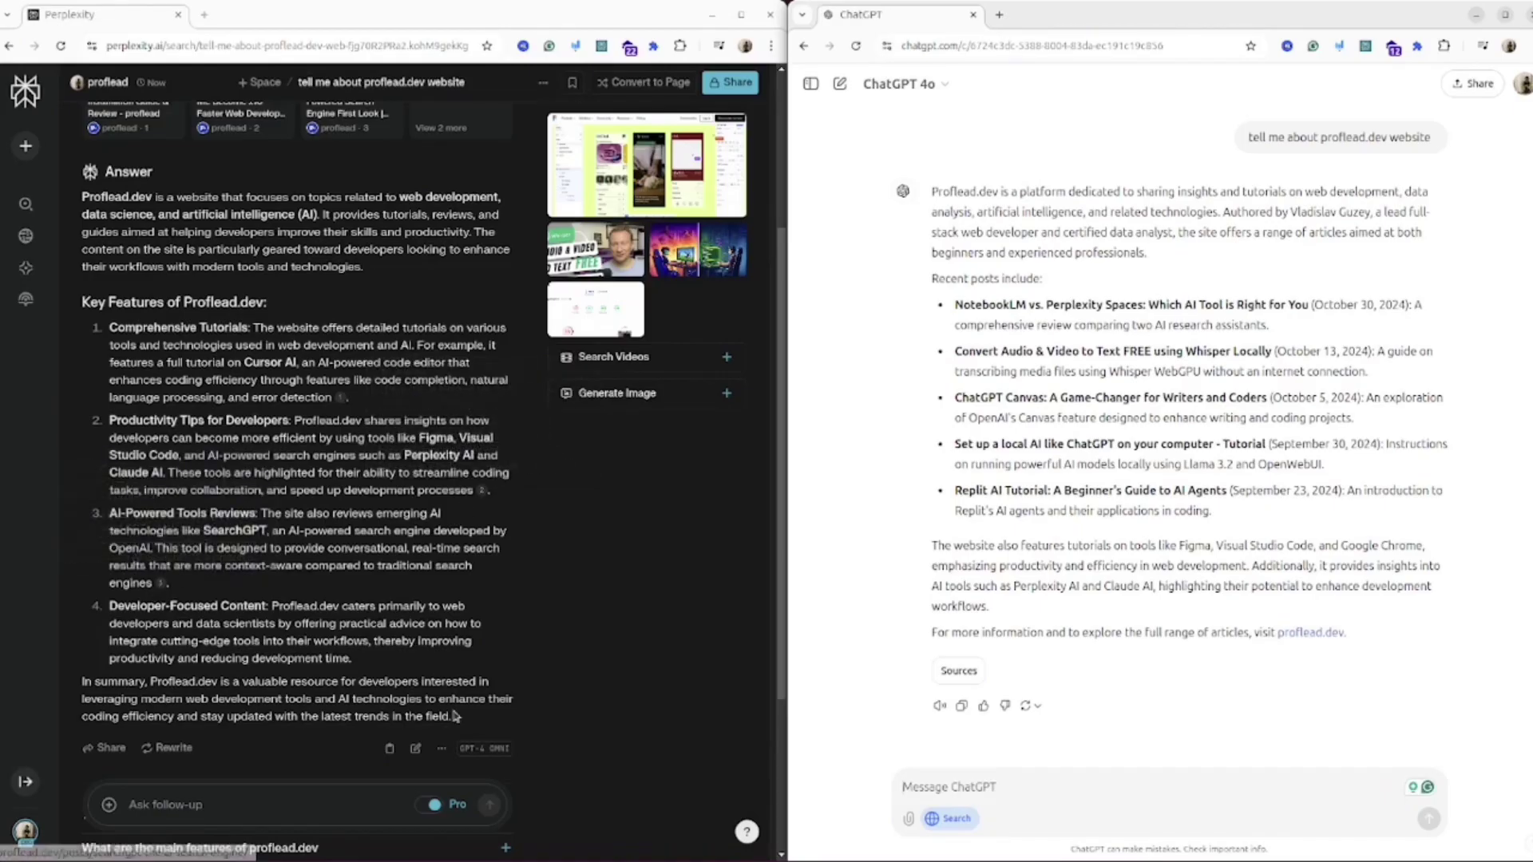
scroll(462, 692, up, 3)
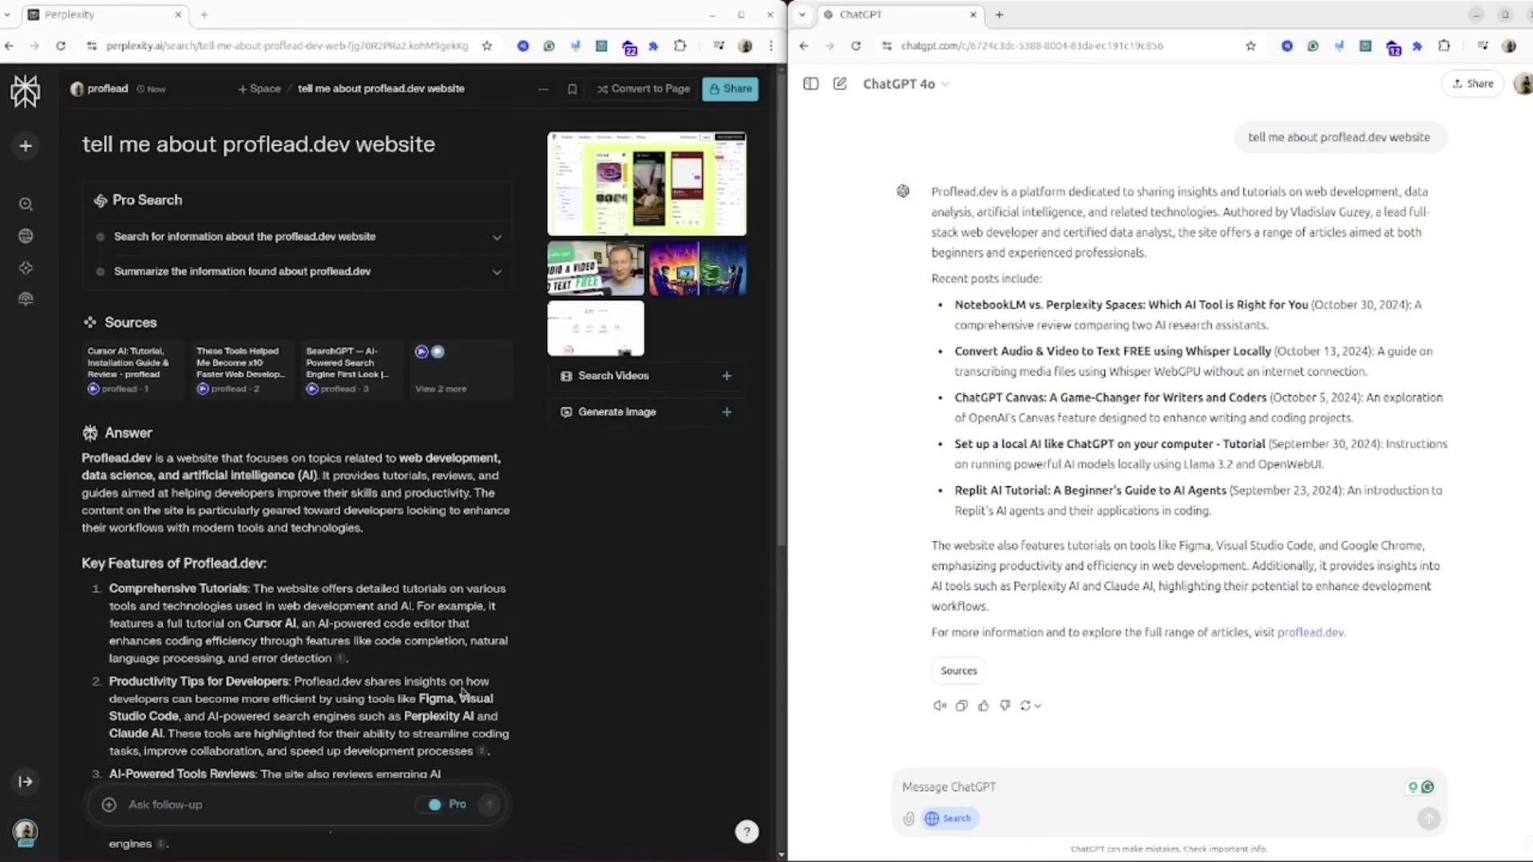
scroll(434, 653, down, 6)
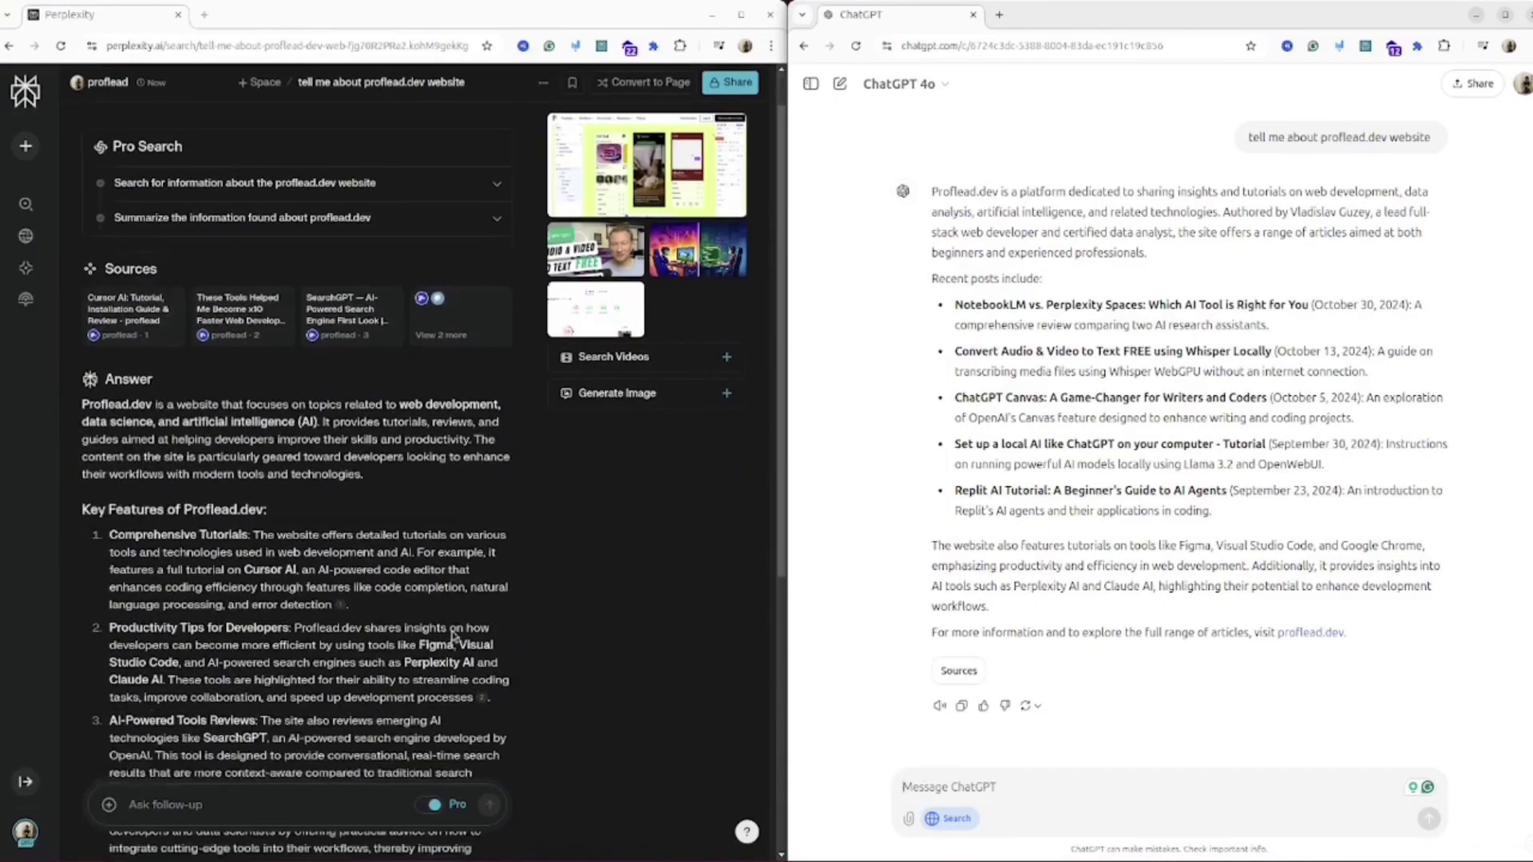
scroll(455, 626, up, 1)
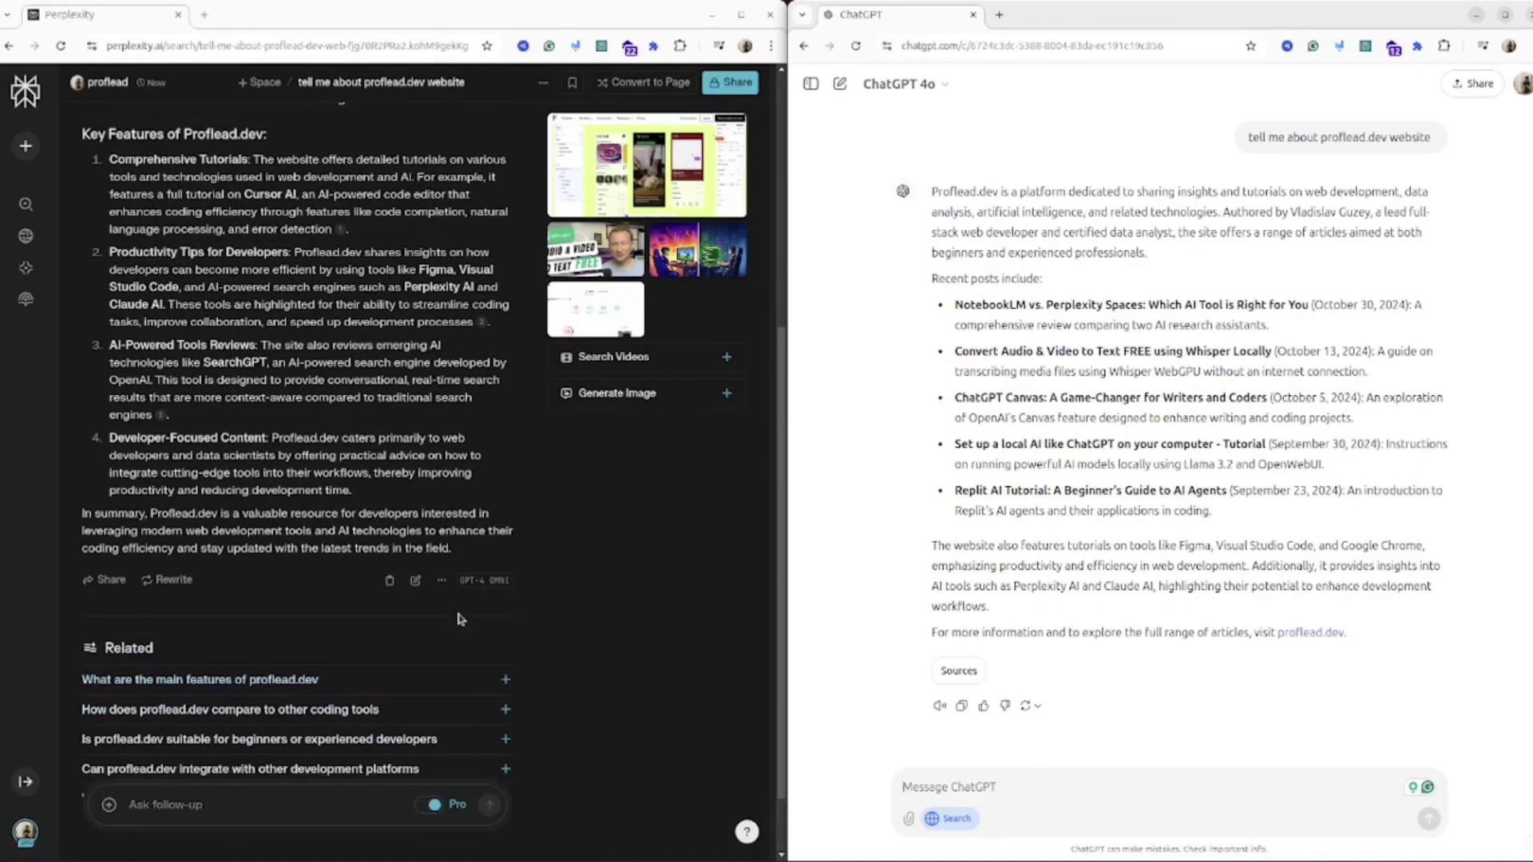
Step: Show Perplexity's 5 cited sources, and browse then close ChatGPT's search results list
click(441, 580)
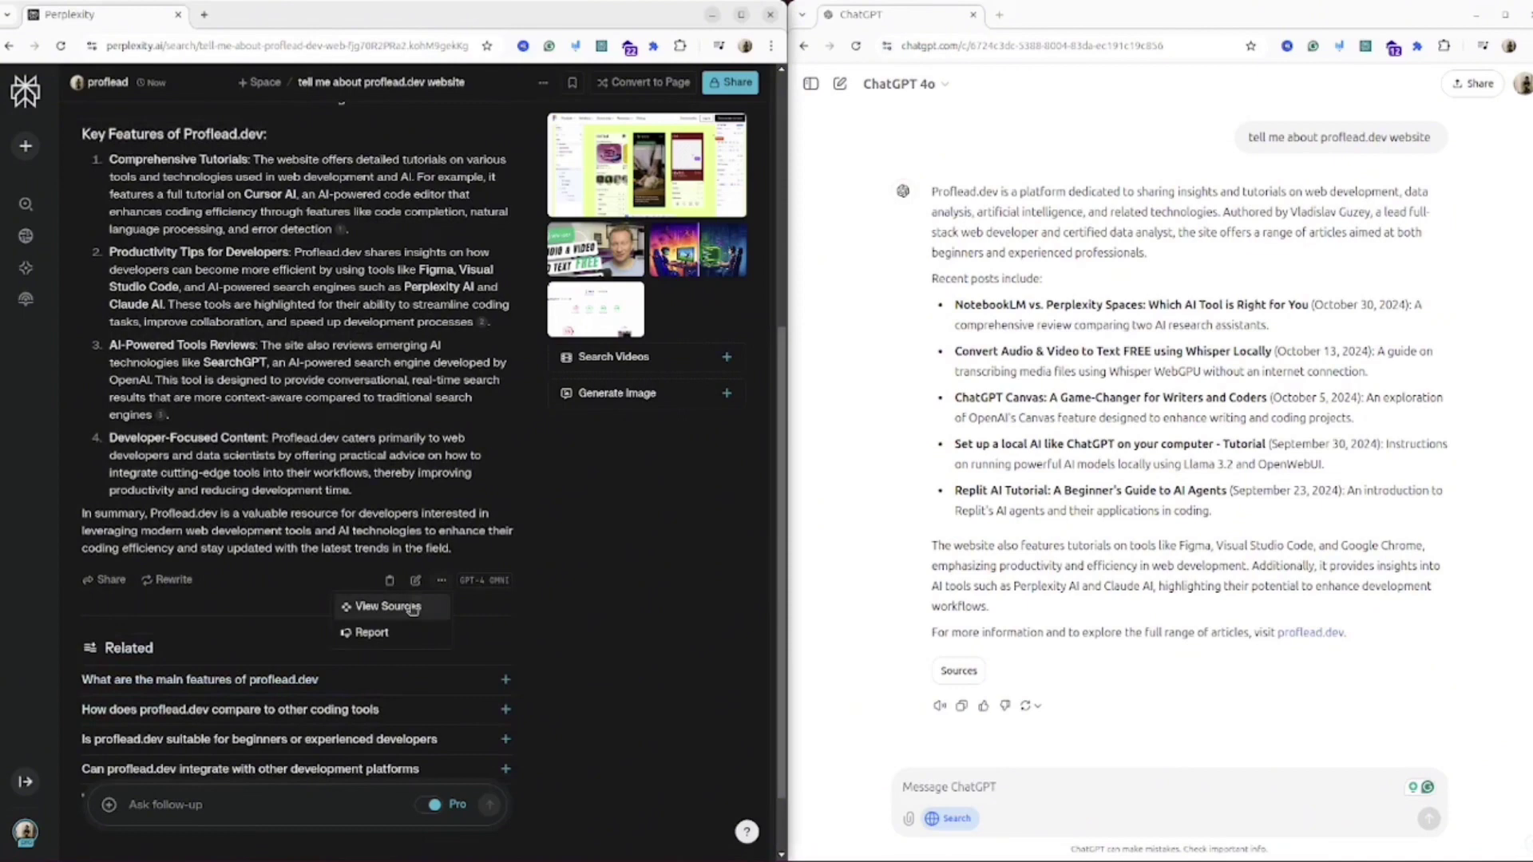
click(411, 607)
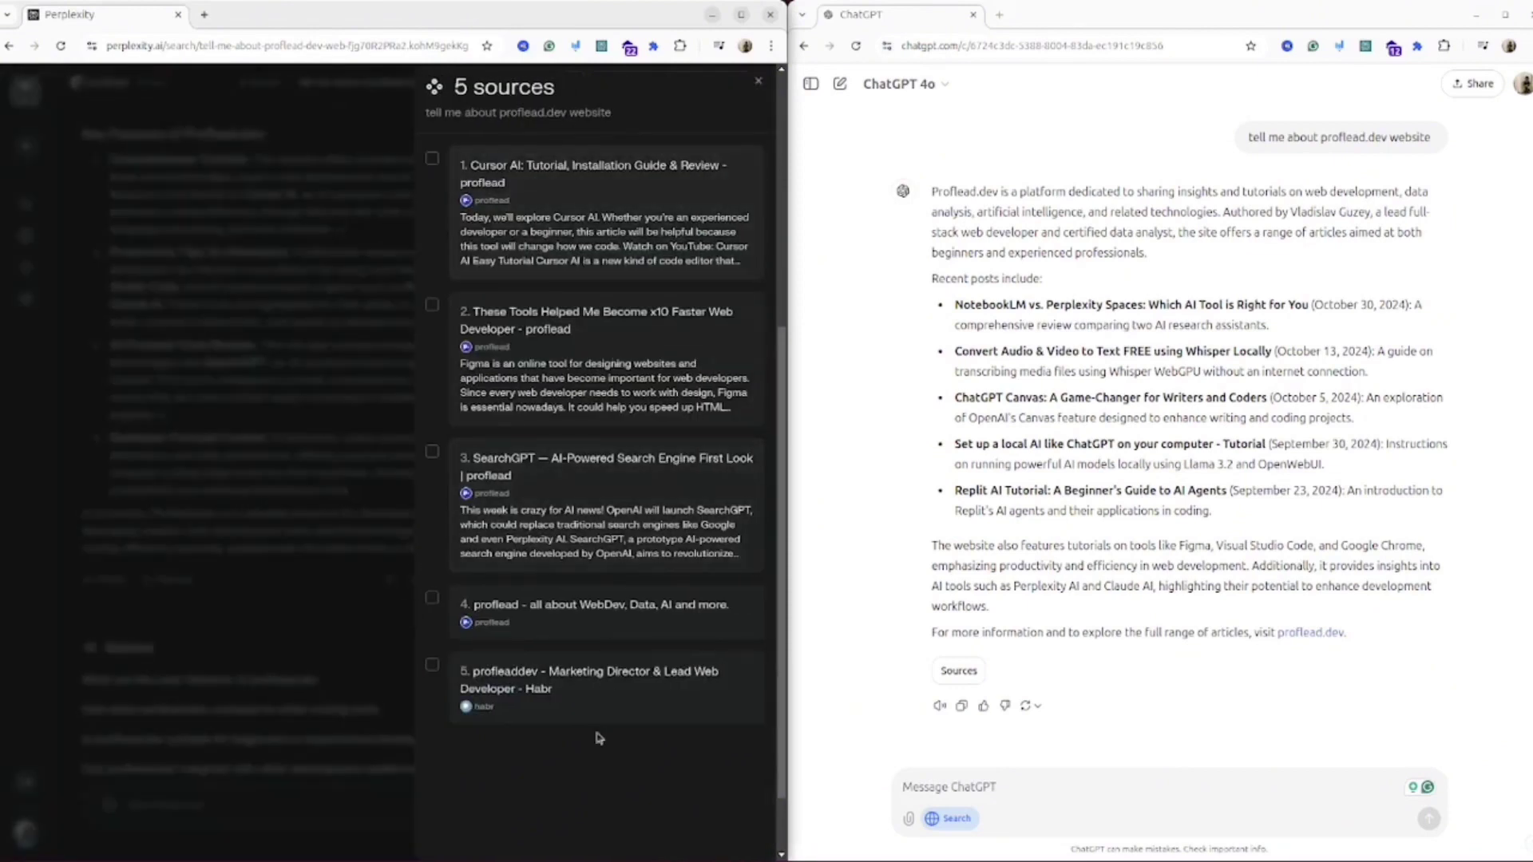
click(975, 671)
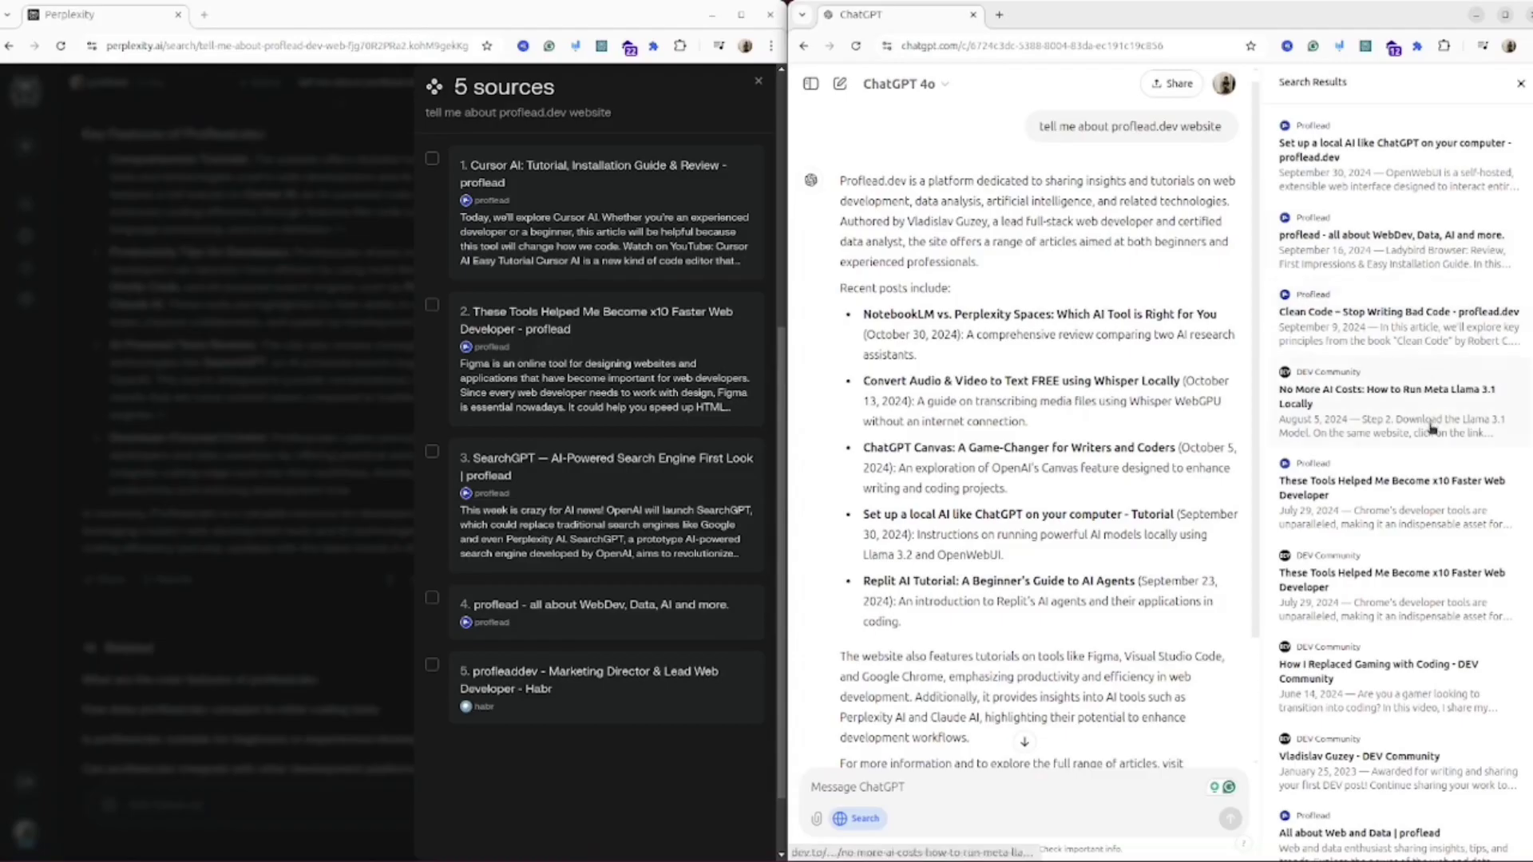
scroll(1433, 559, down, 3)
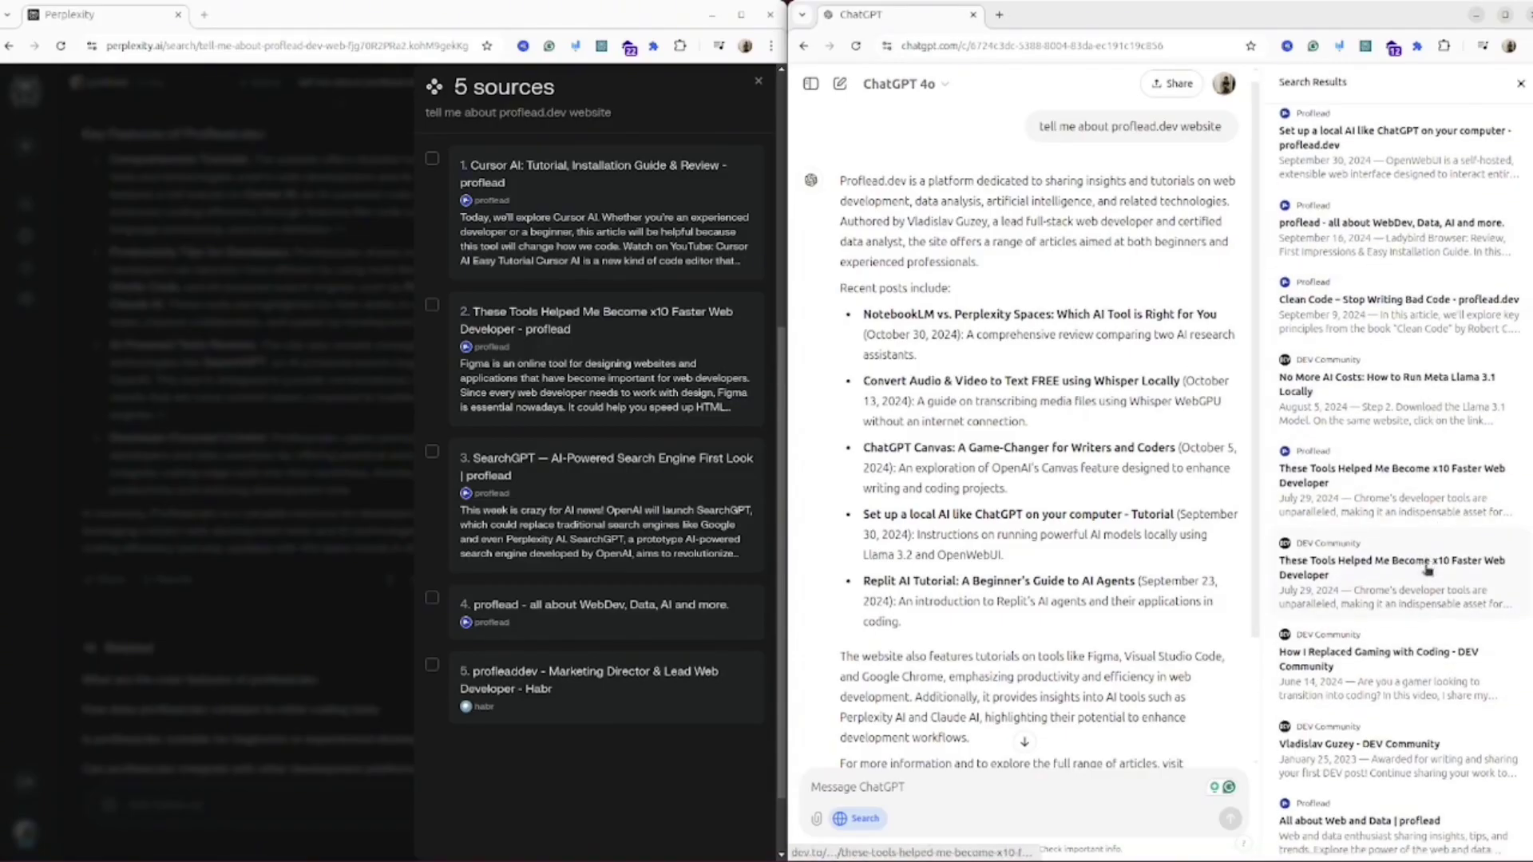
scroll(1428, 569, down, 1)
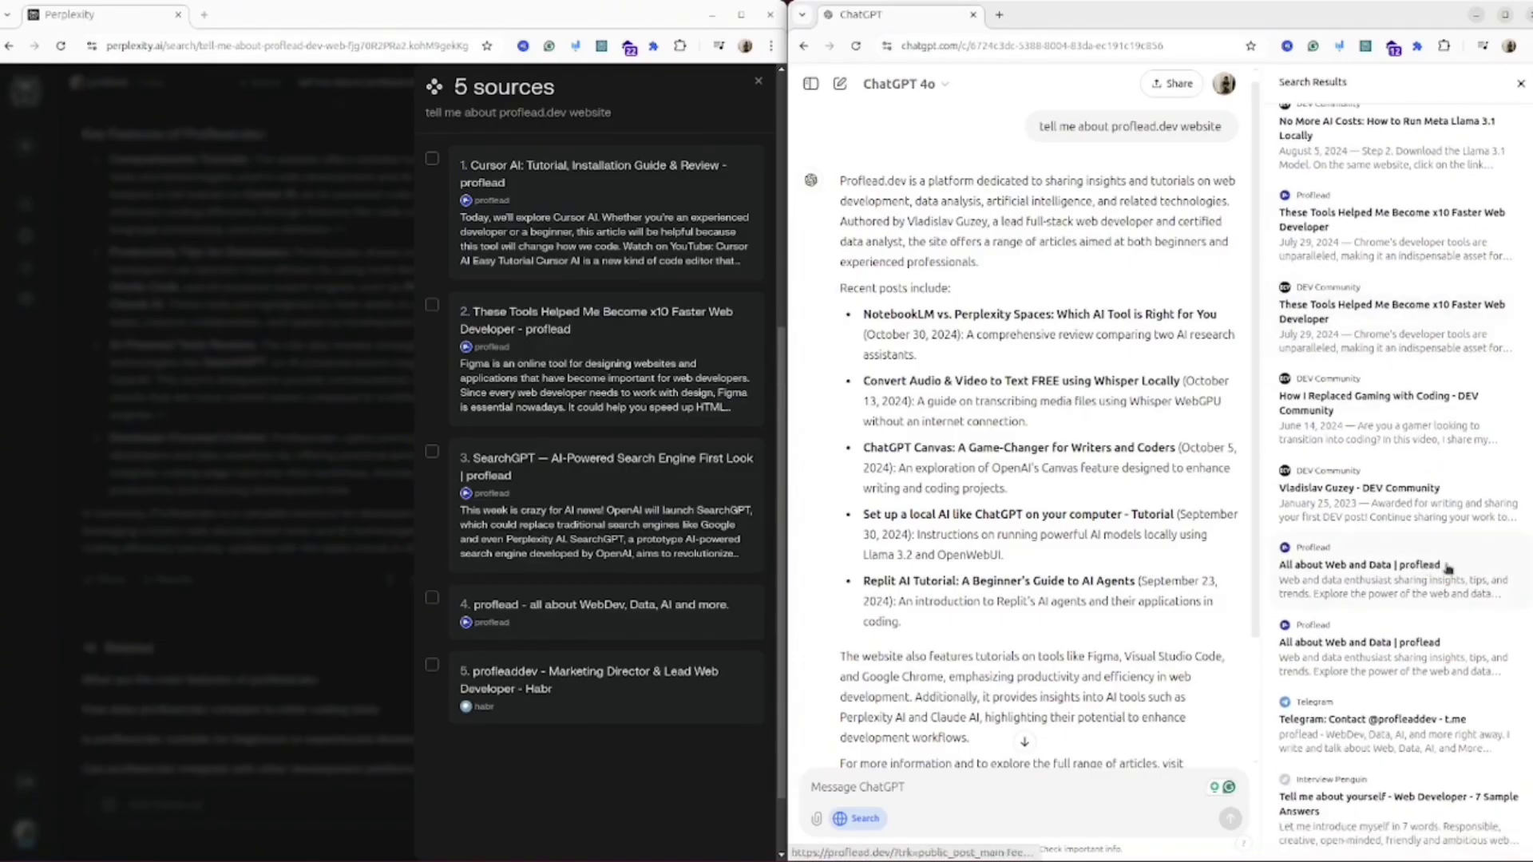
scroll(1447, 568, up, 3)
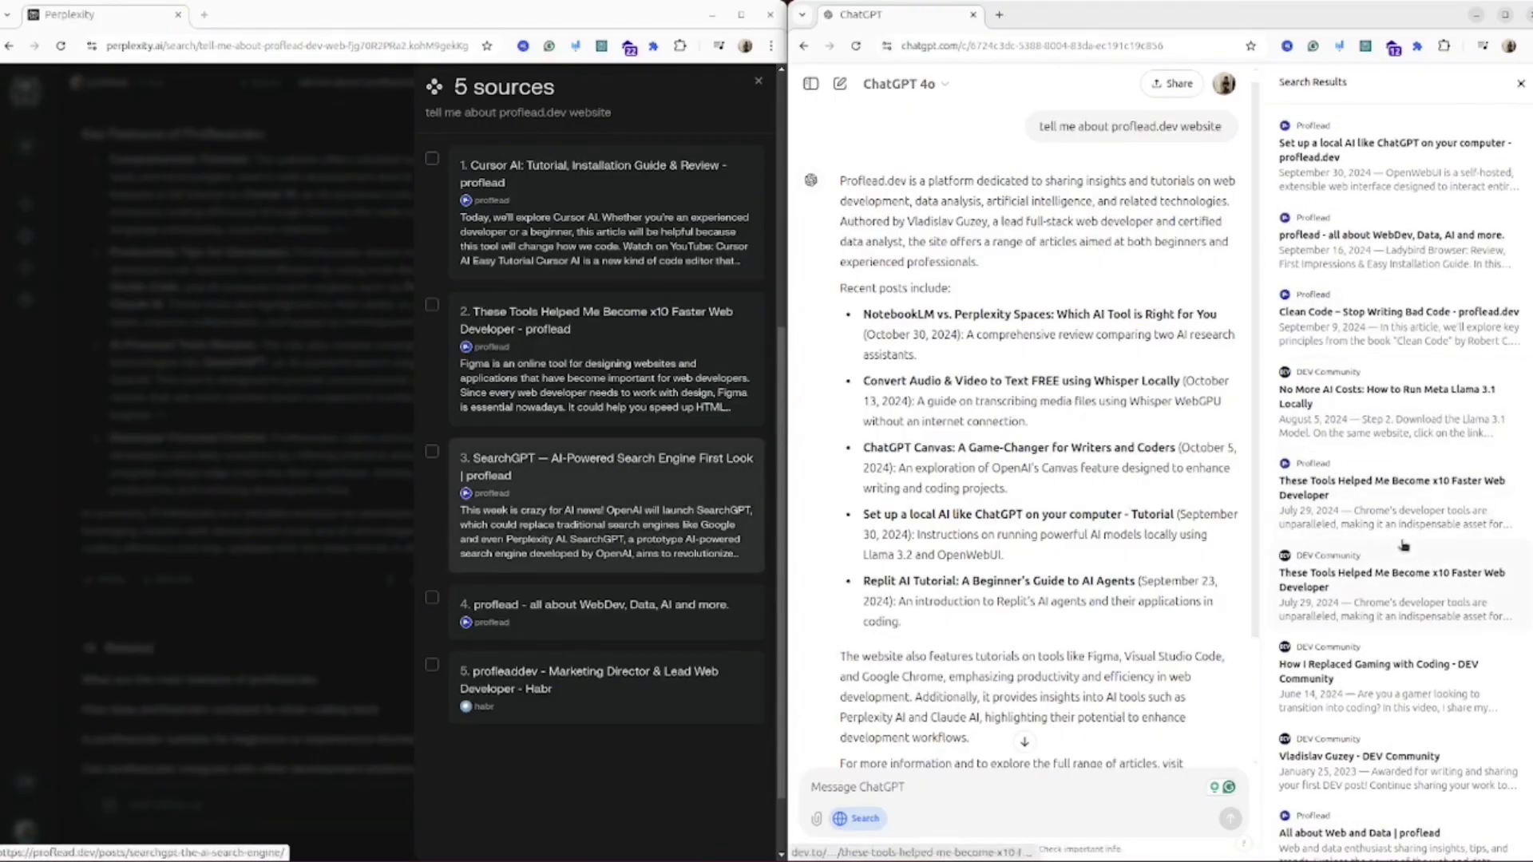
scroll(1413, 559, down, 3)
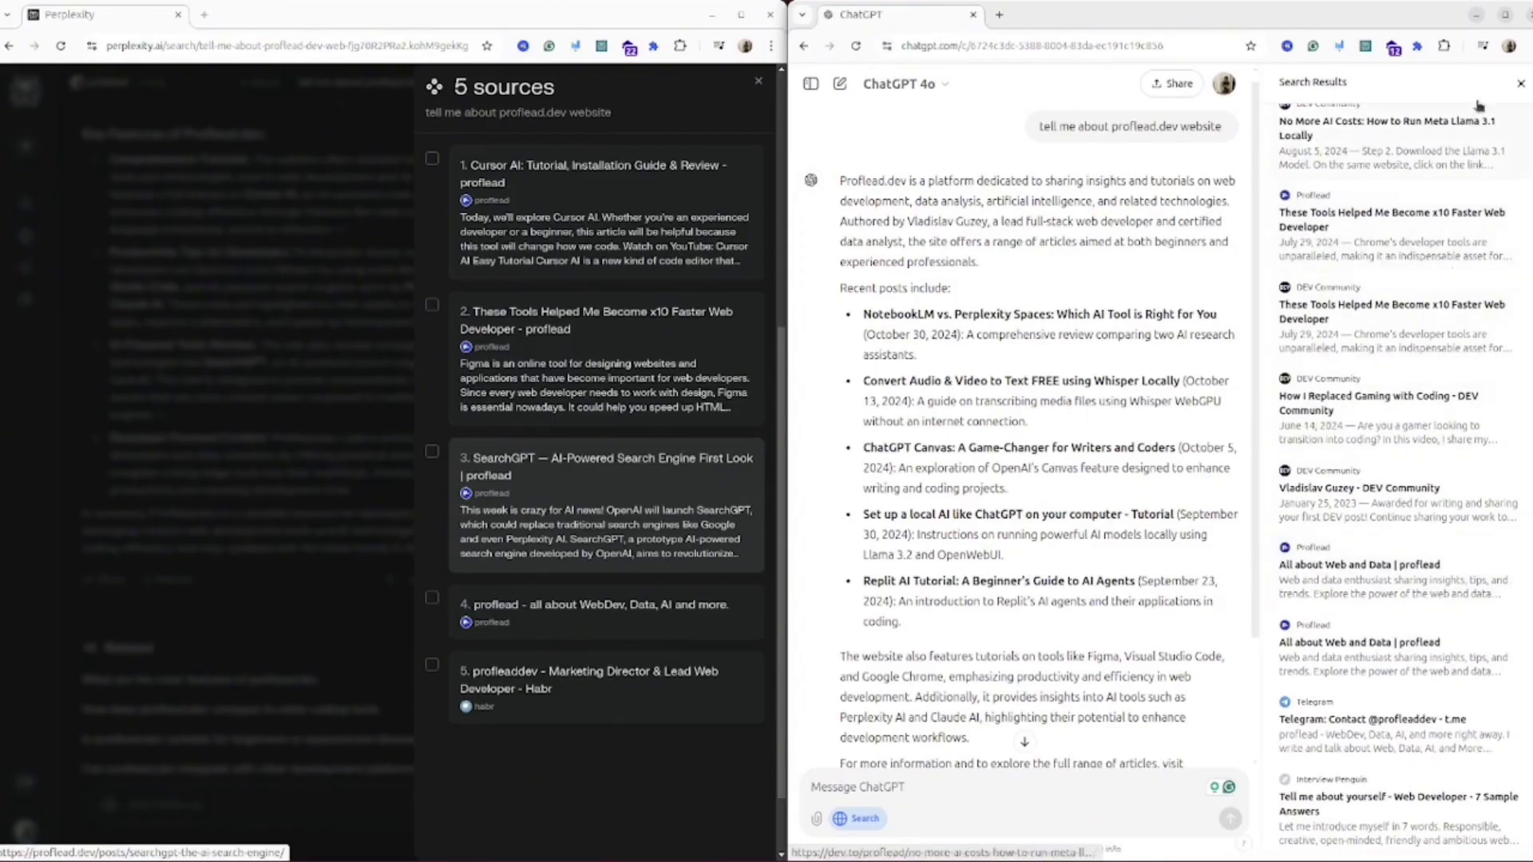
click(1520, 84)
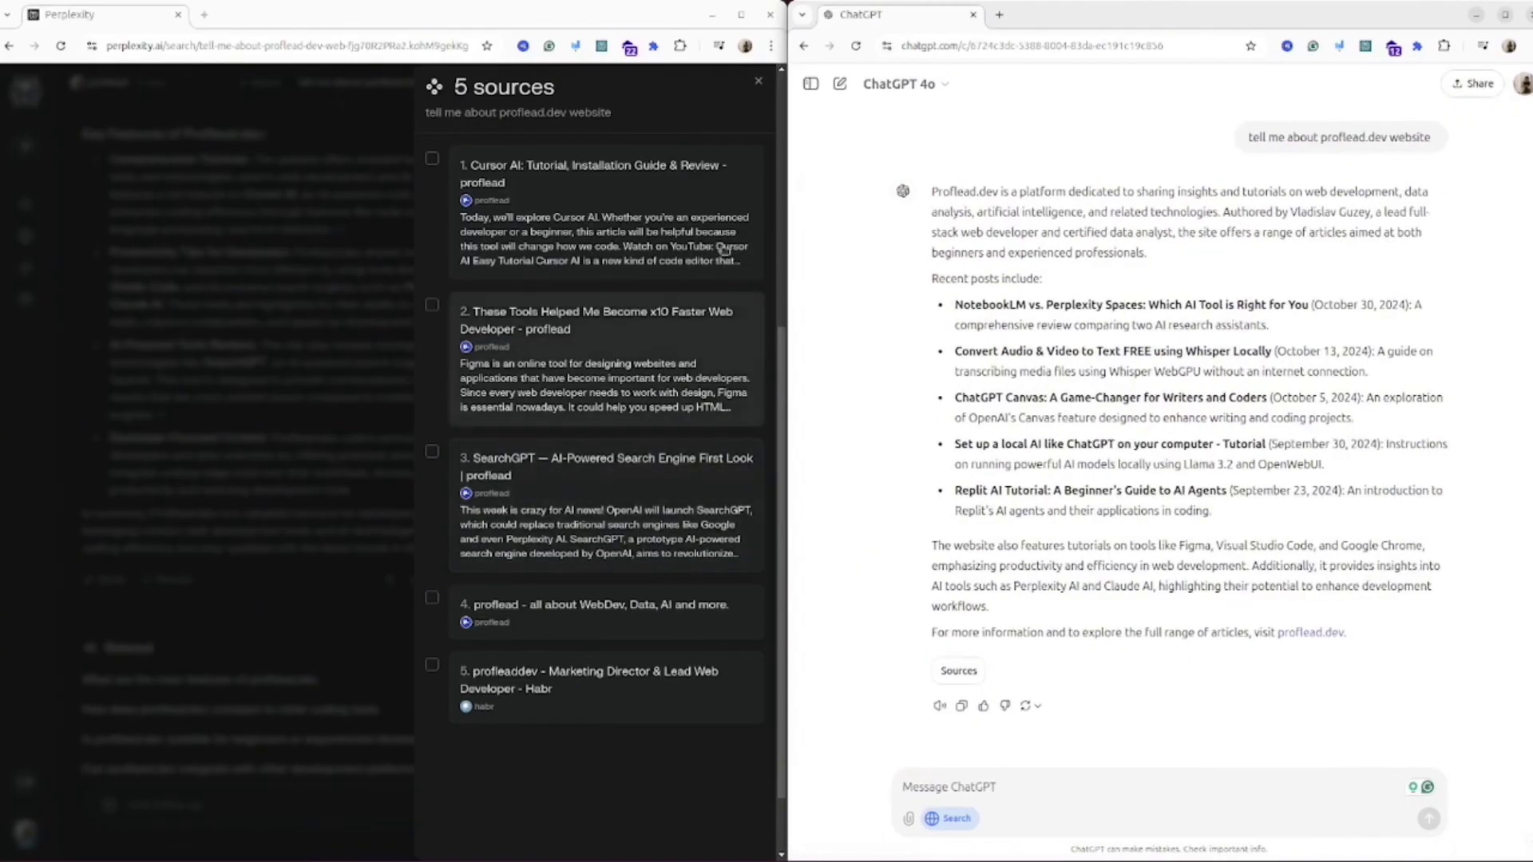
Step: Close Perplexity's sources and rewrite the proflead.dev answer with Claude 3.5 Sonnet
click(761, 83)
scroll(619, 526, up, 3)
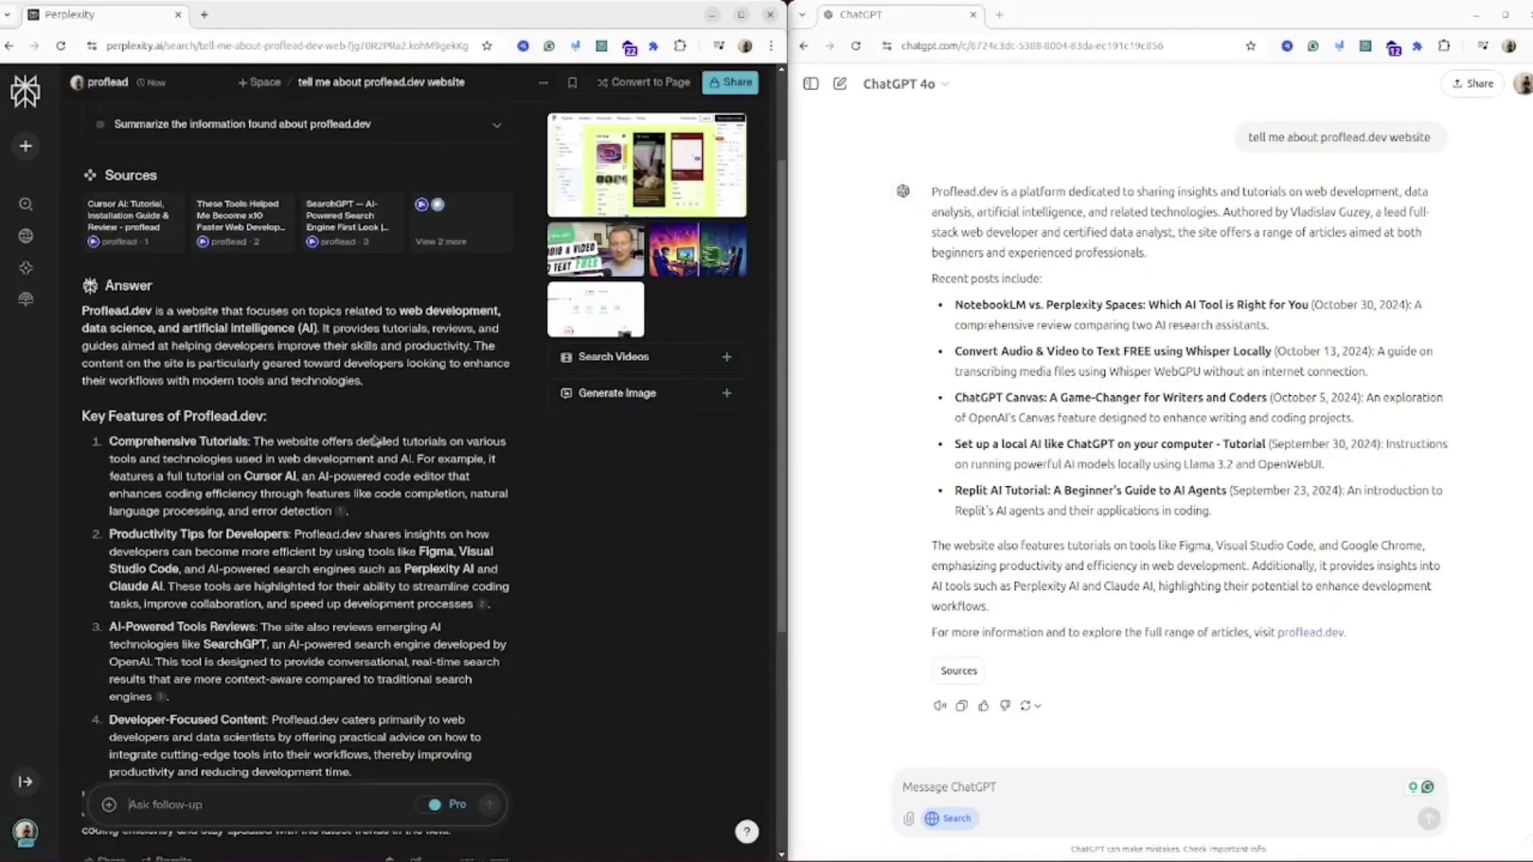
scroll(374, 460, up, 3)
scroll(374, 460, down, 2)
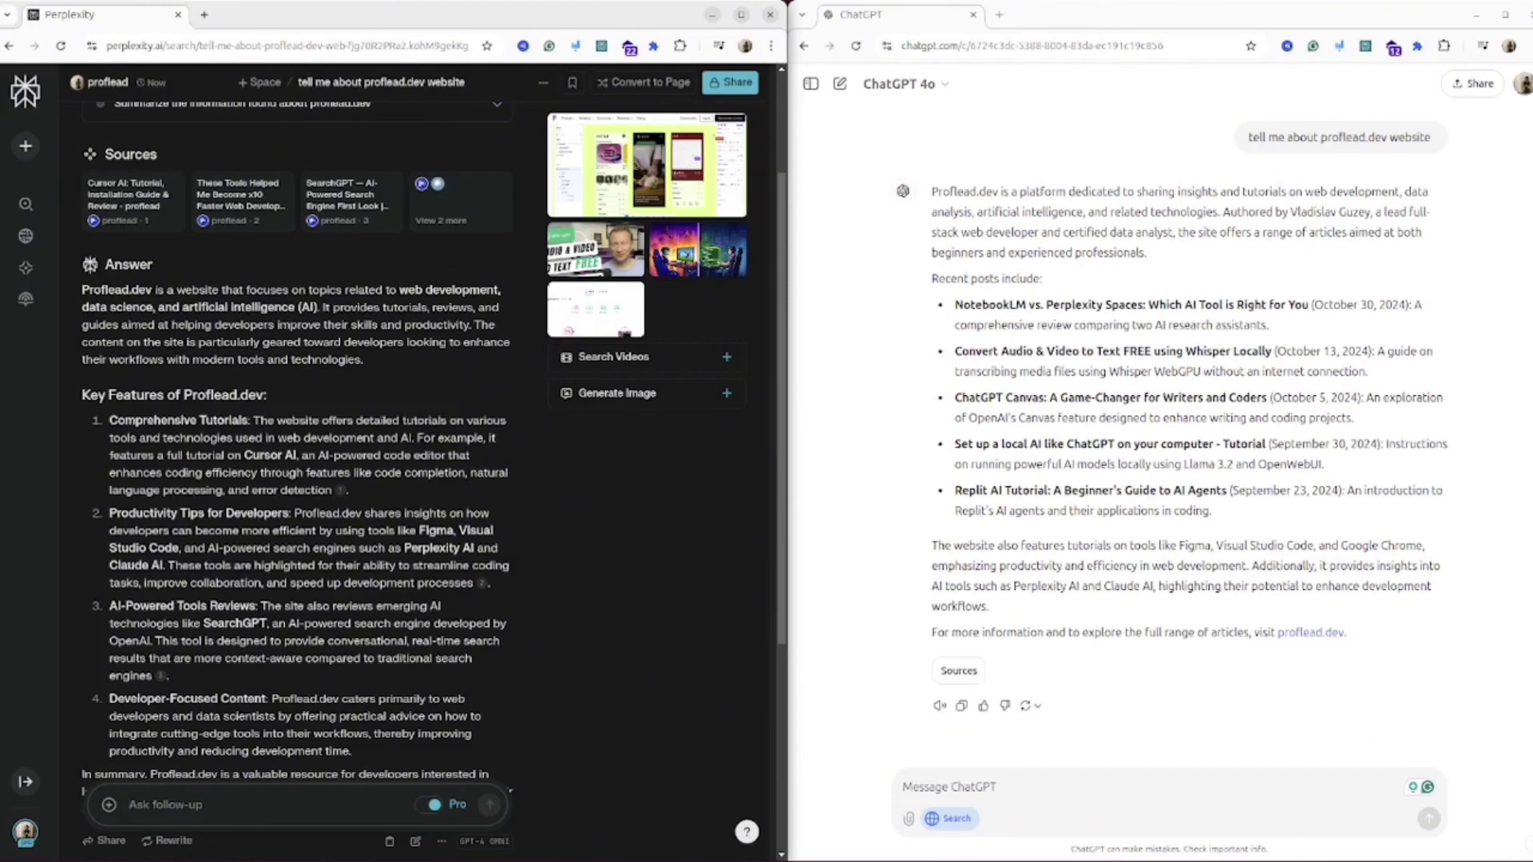
scroll(296, 439, down, 4)
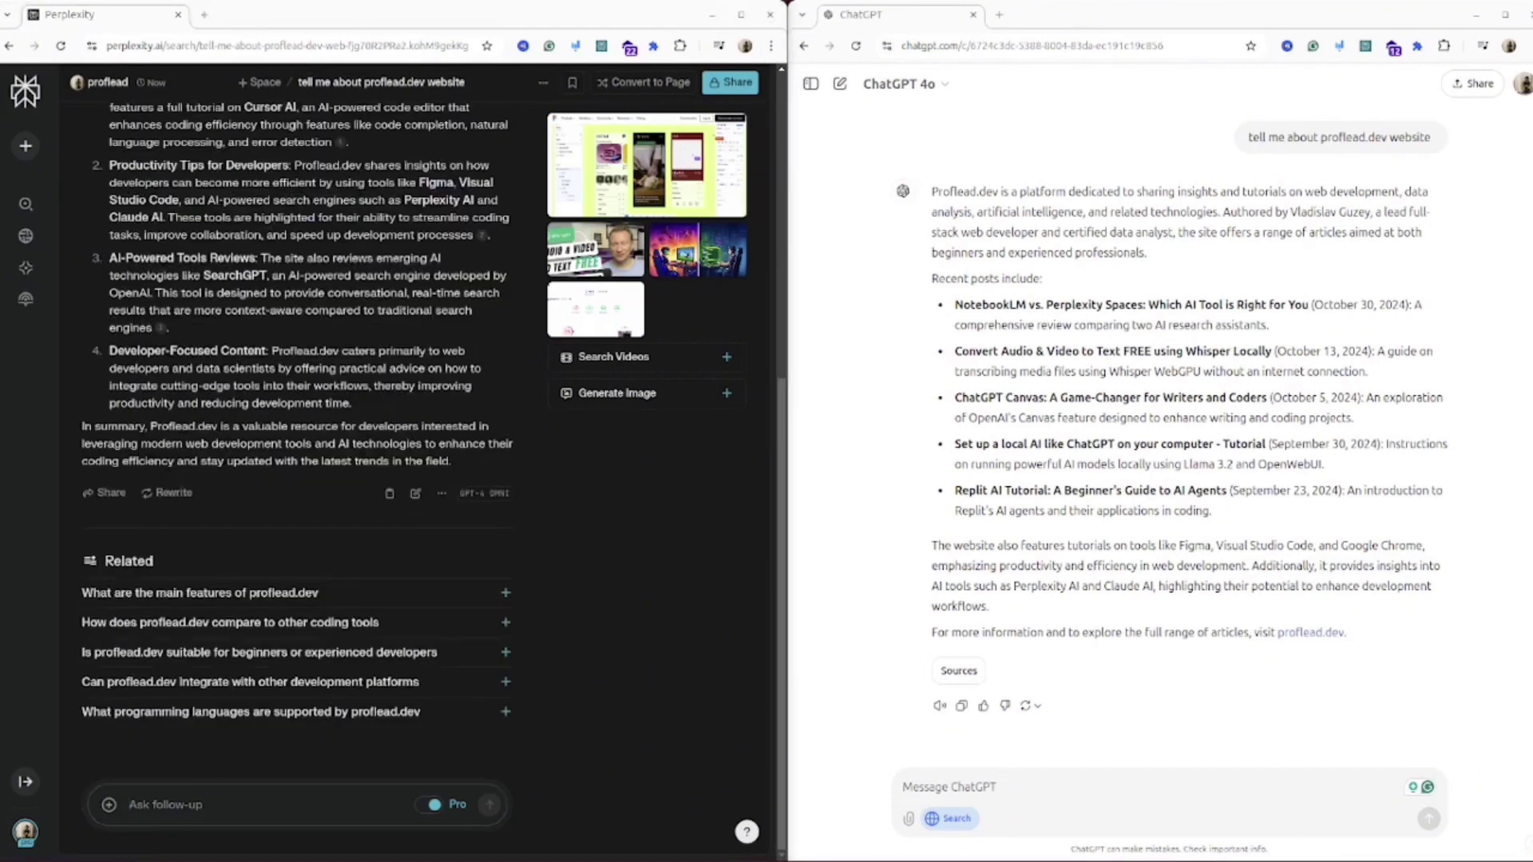
click(160, 495)
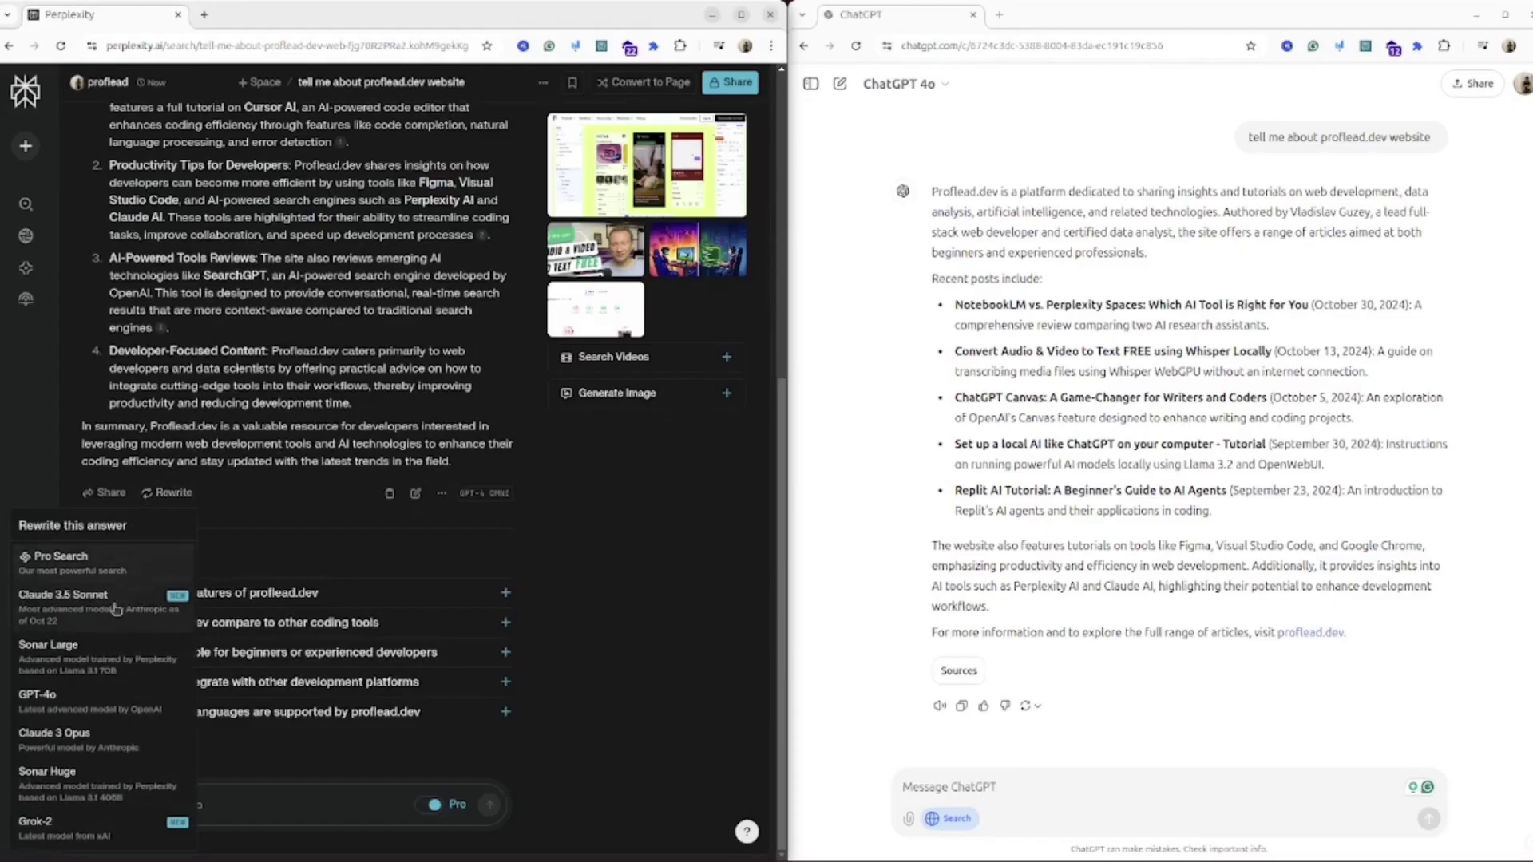
click(119, 615)
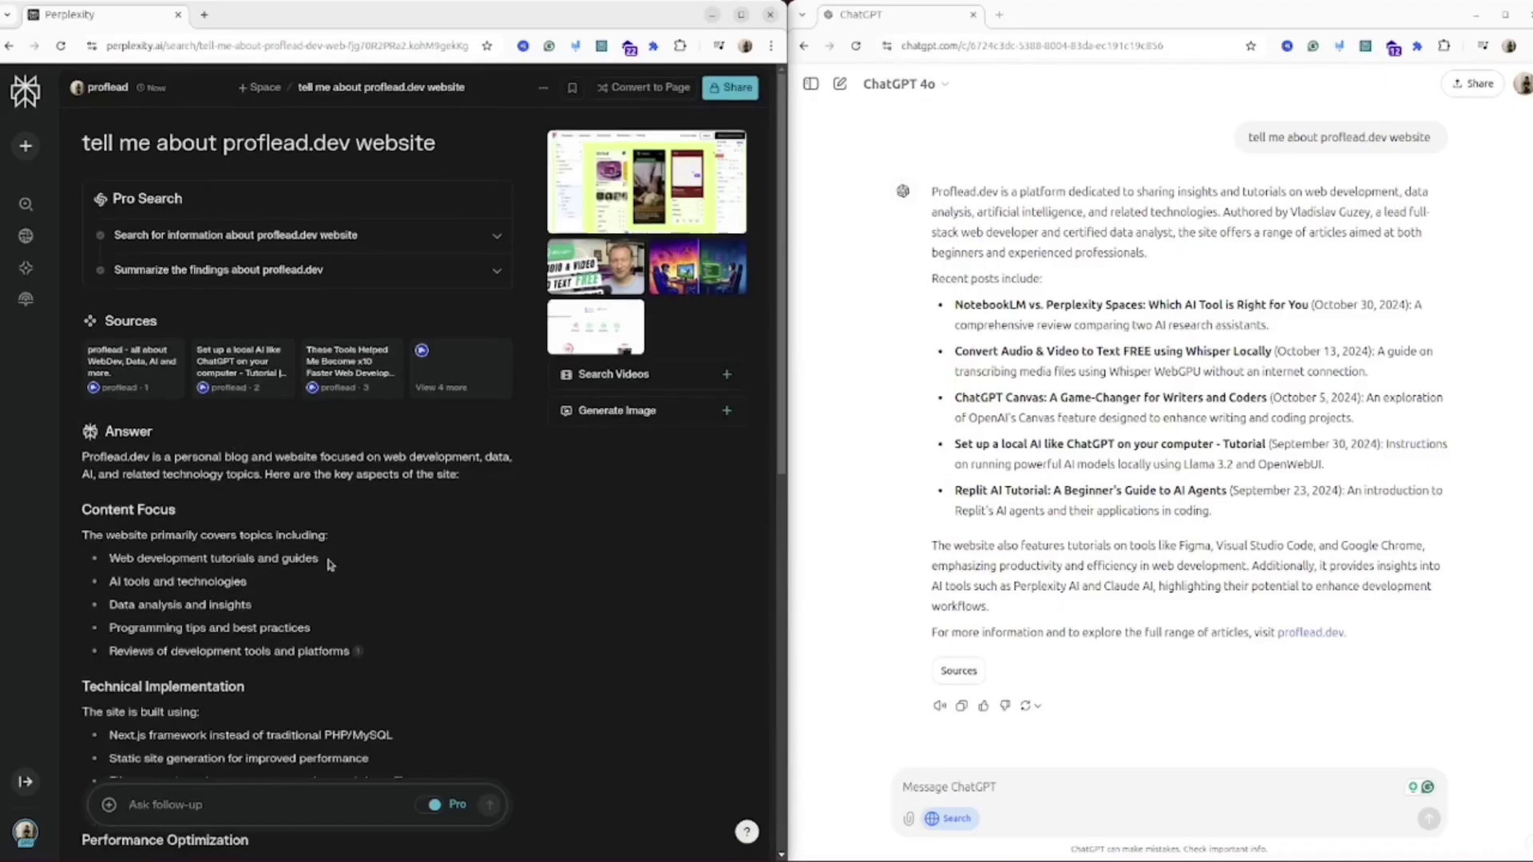
Step: Scroll through the rewritten answer covering content focus and Next.js implementation
scroll(330, 558, down, 2)
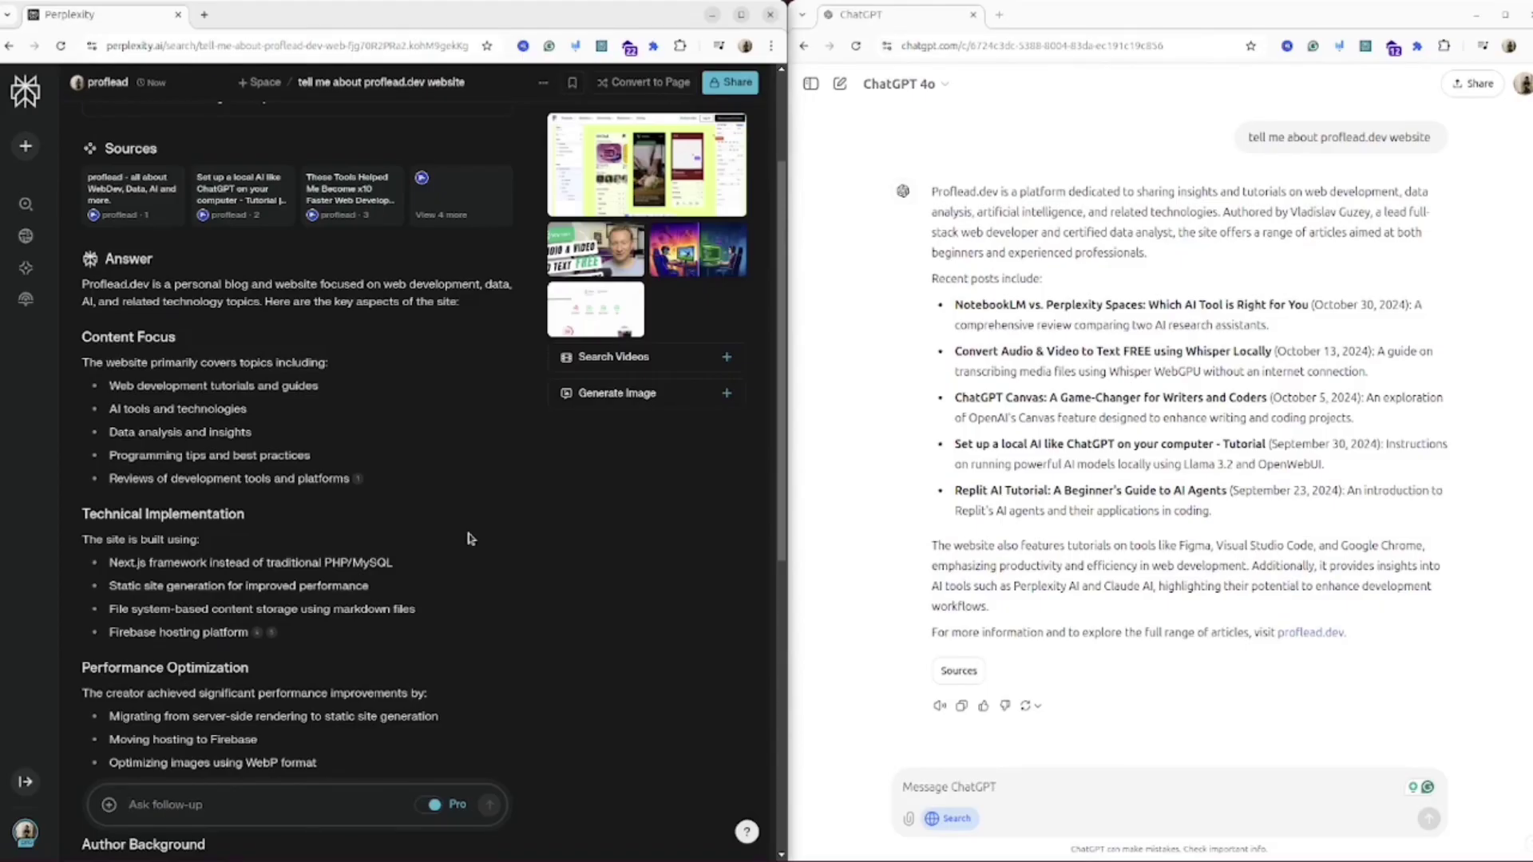
scroll(415, 583, down, 1)
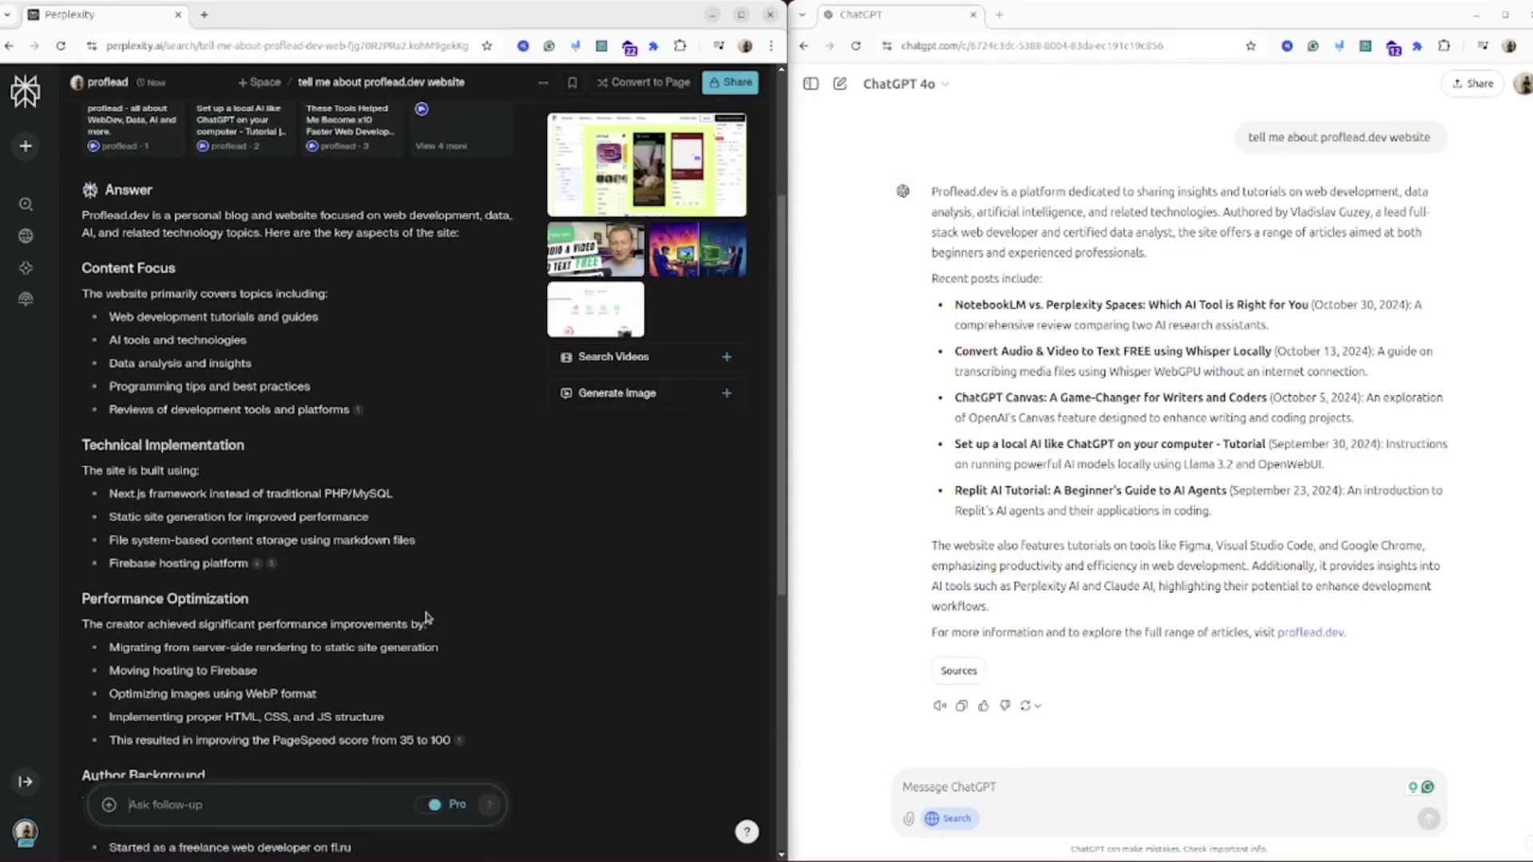
scroll(429, 506, down, 1)
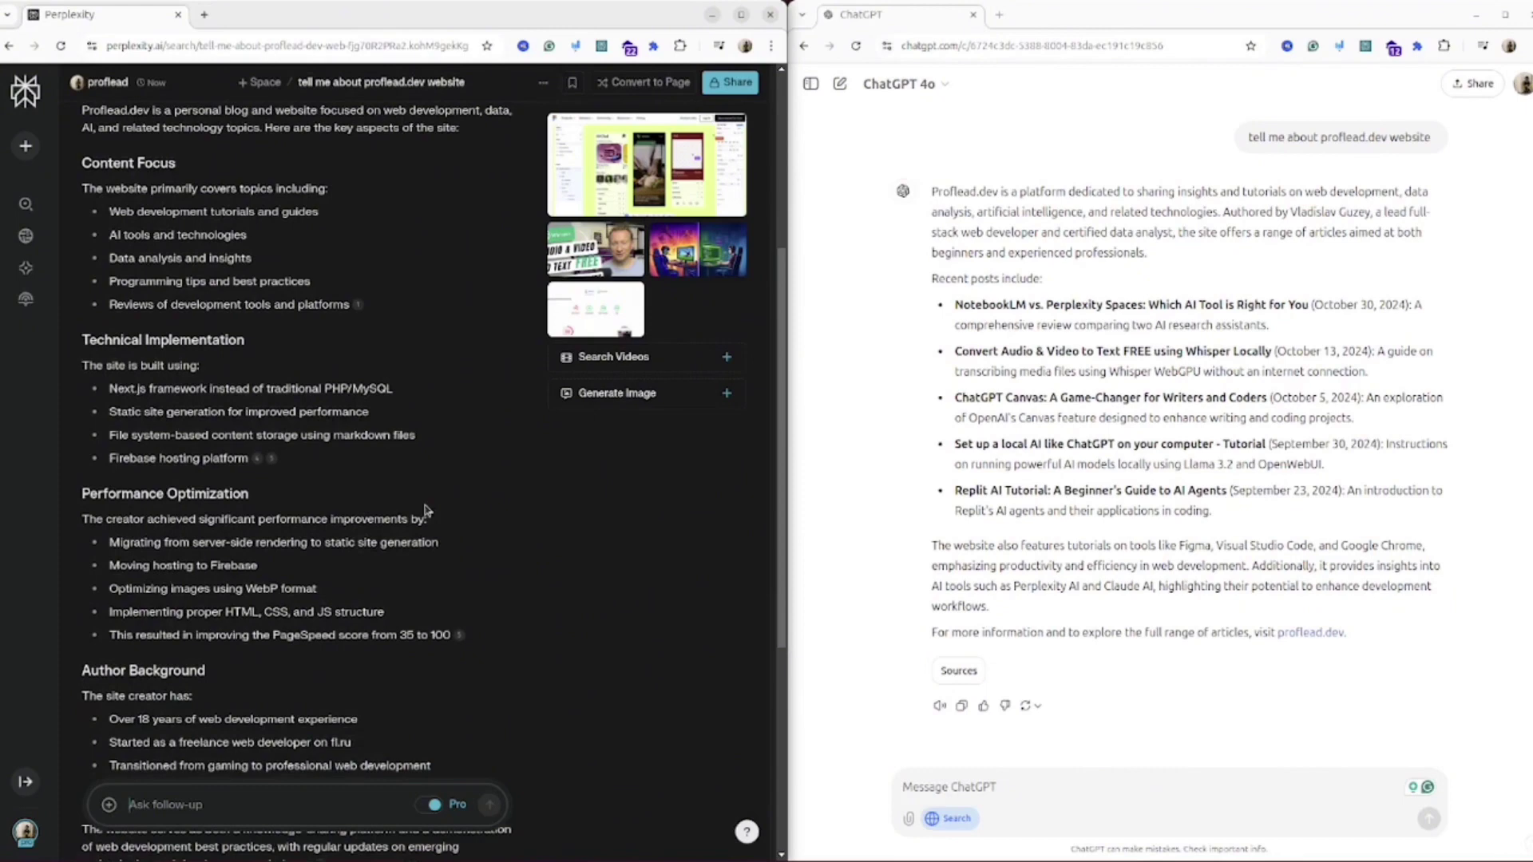
scroll(431, 508, down, 1)
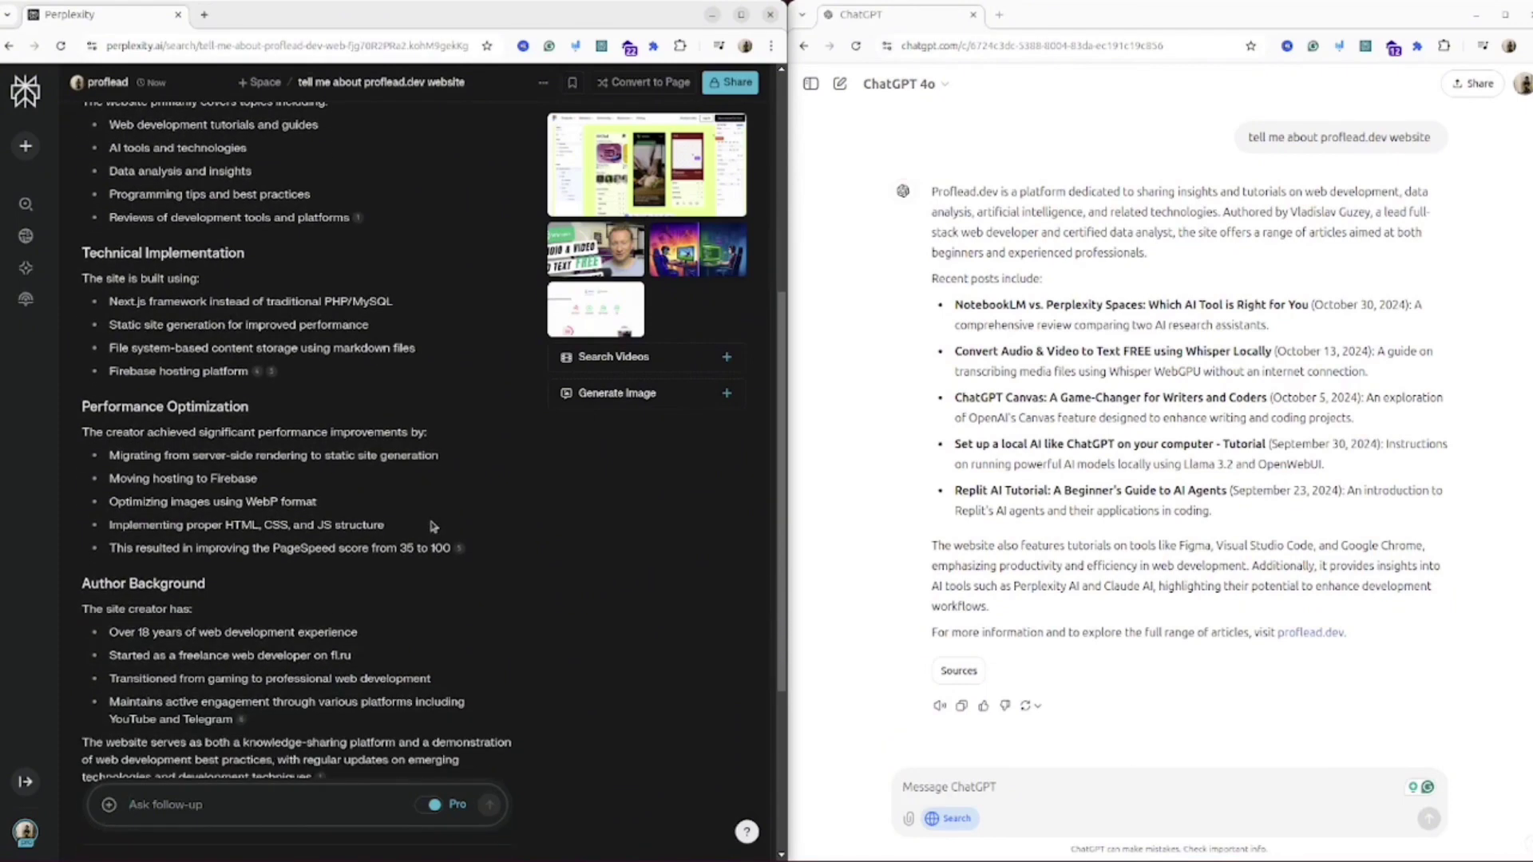
scroll(431, 526, up, 2)
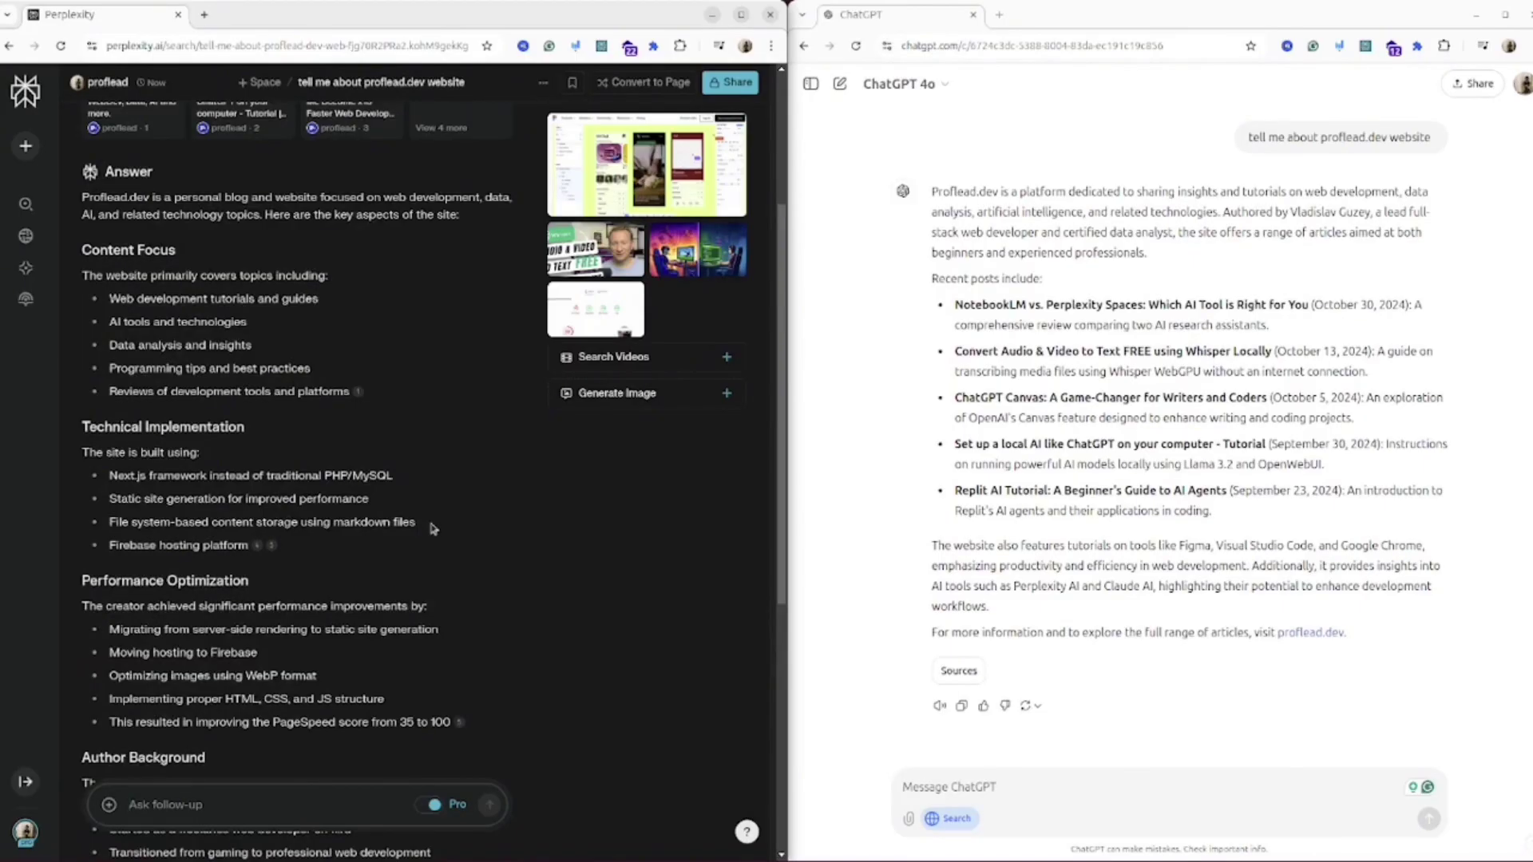
scroll(432, 529, down, 1)
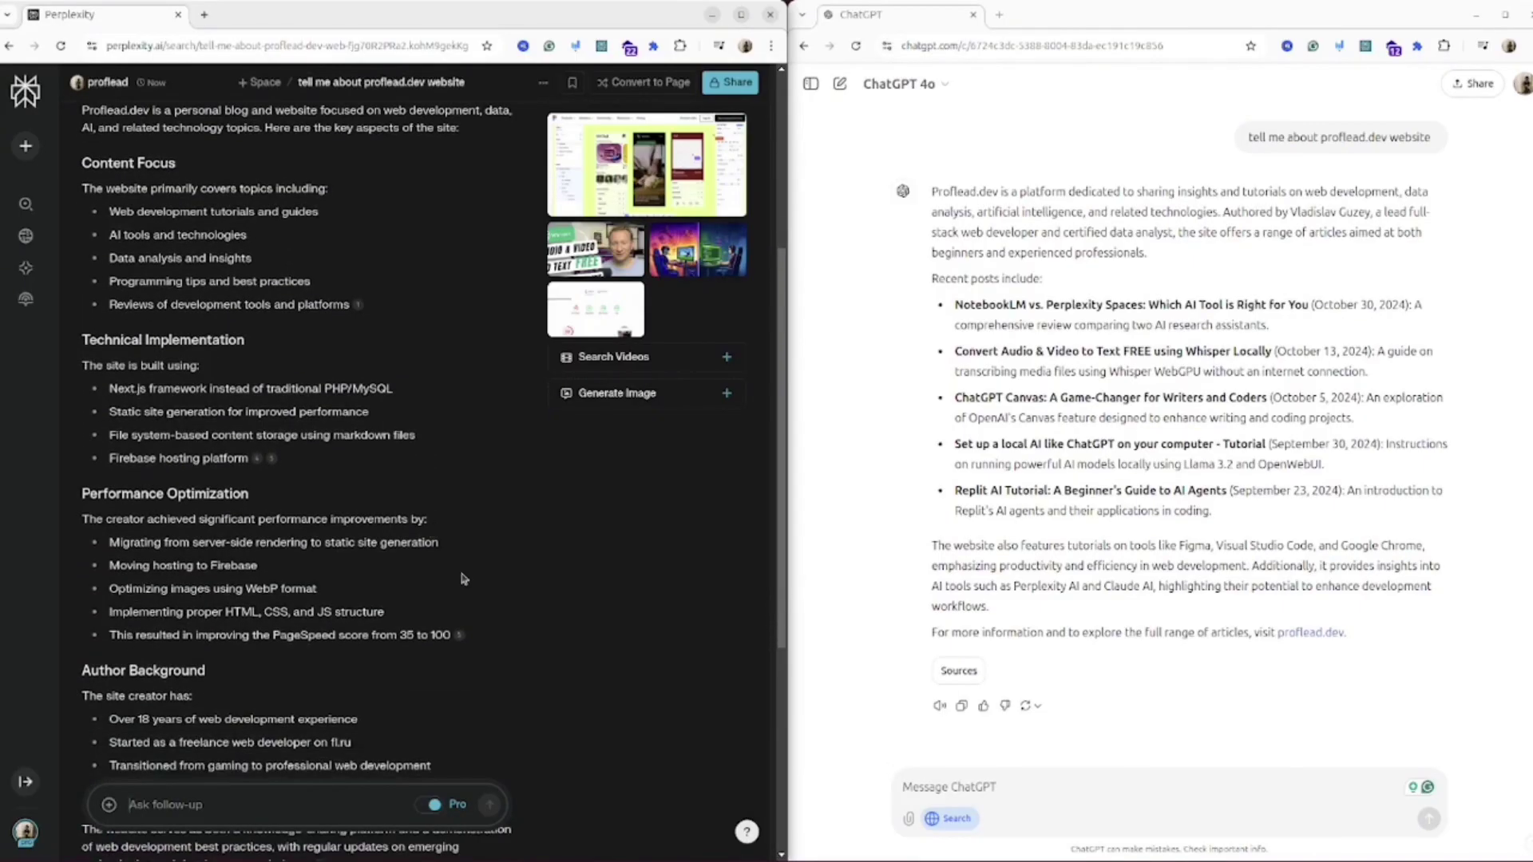
scroll(453, 576, down, 2)
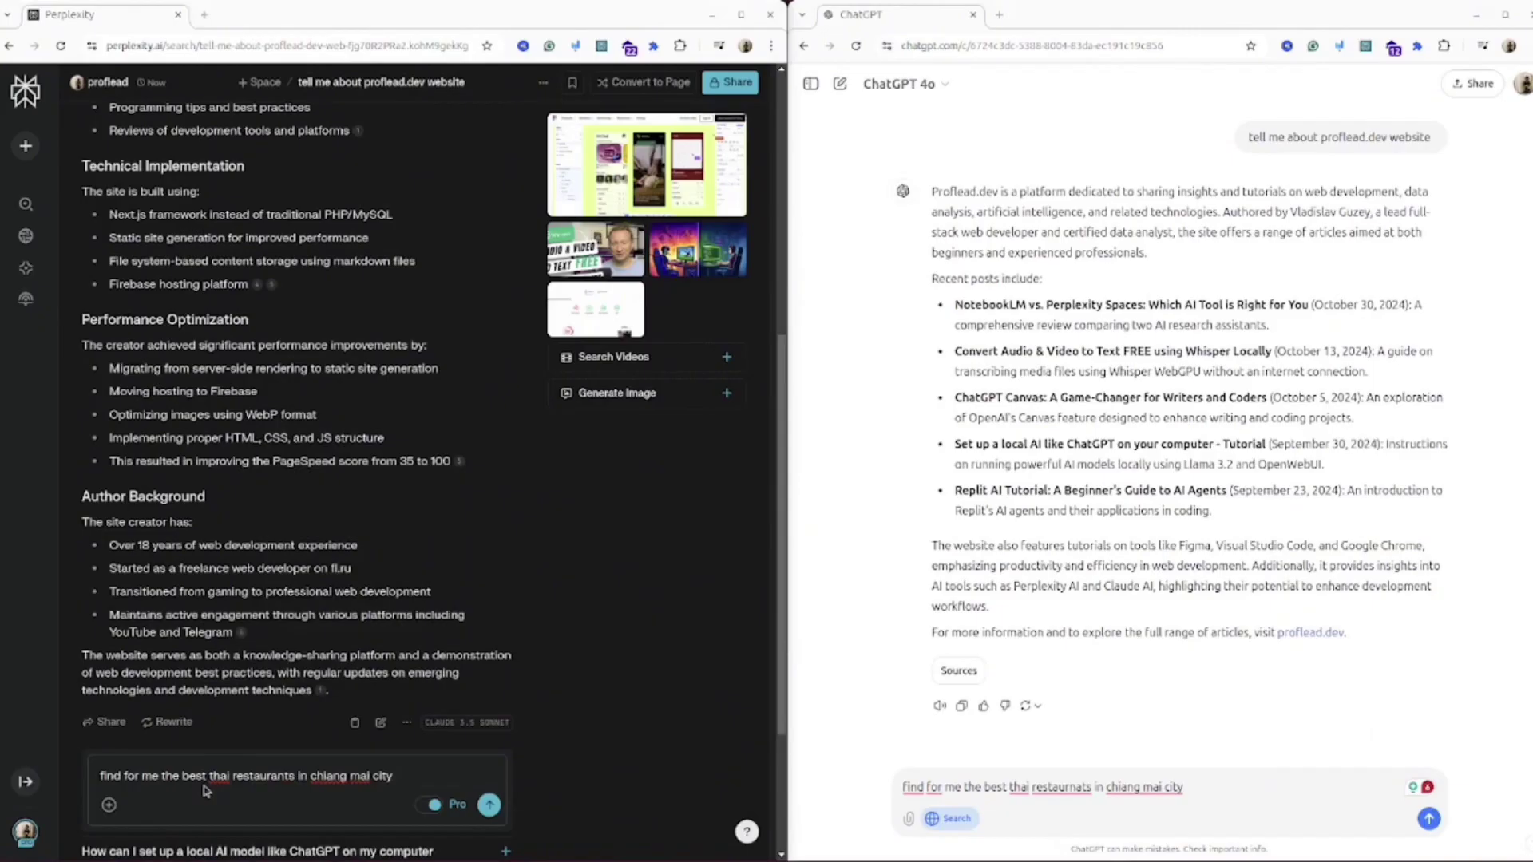
Step: Ask both assistants for the best Thai restaurants in Chiang Mai
triple_click(405, 777)
key(ctrl+c)
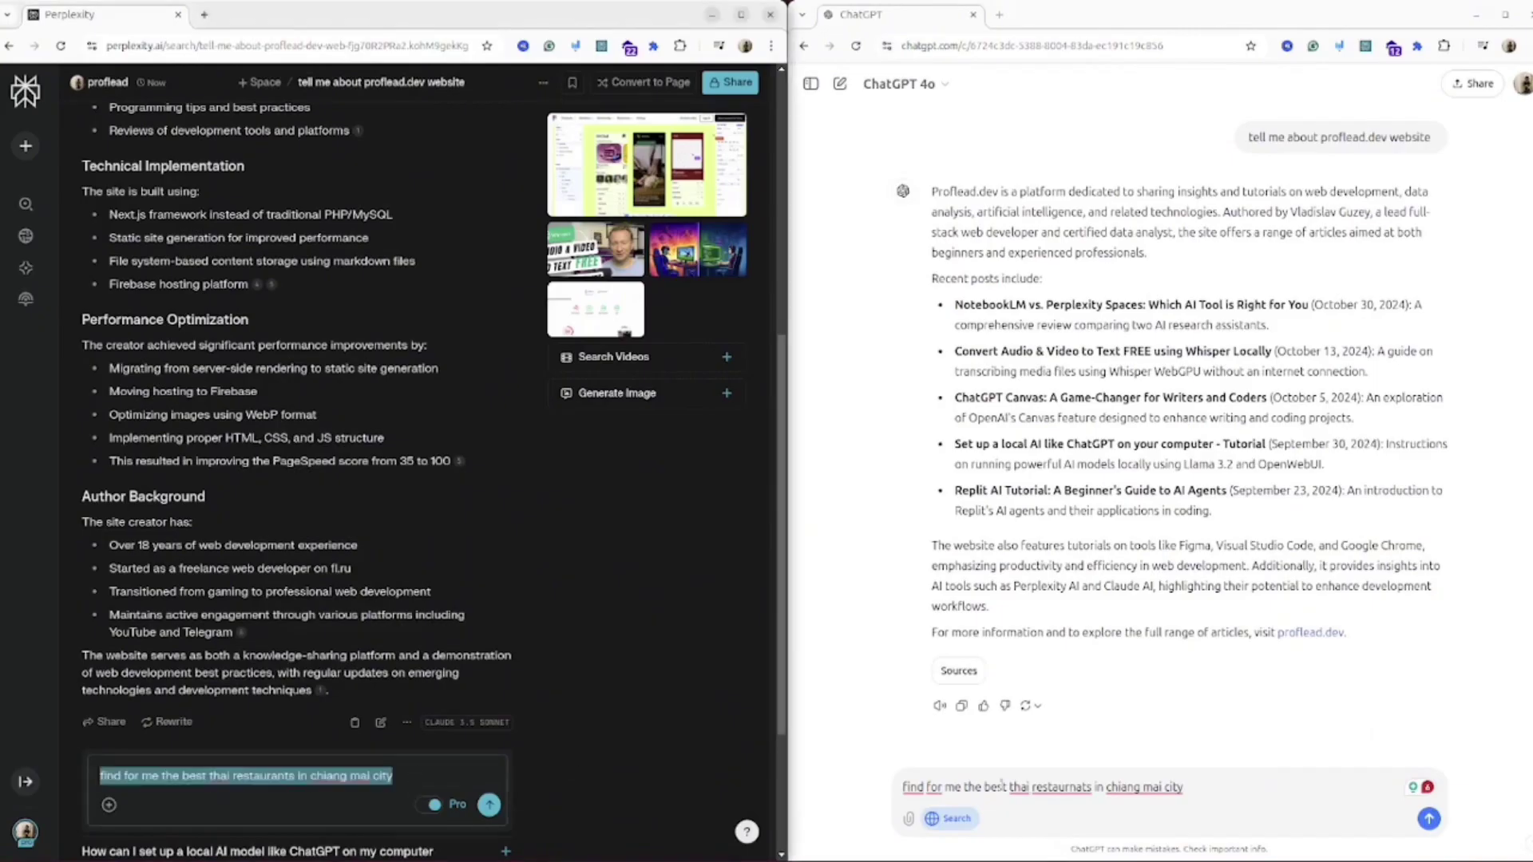
triple_click(1150, 786)
key(ctrl+v)
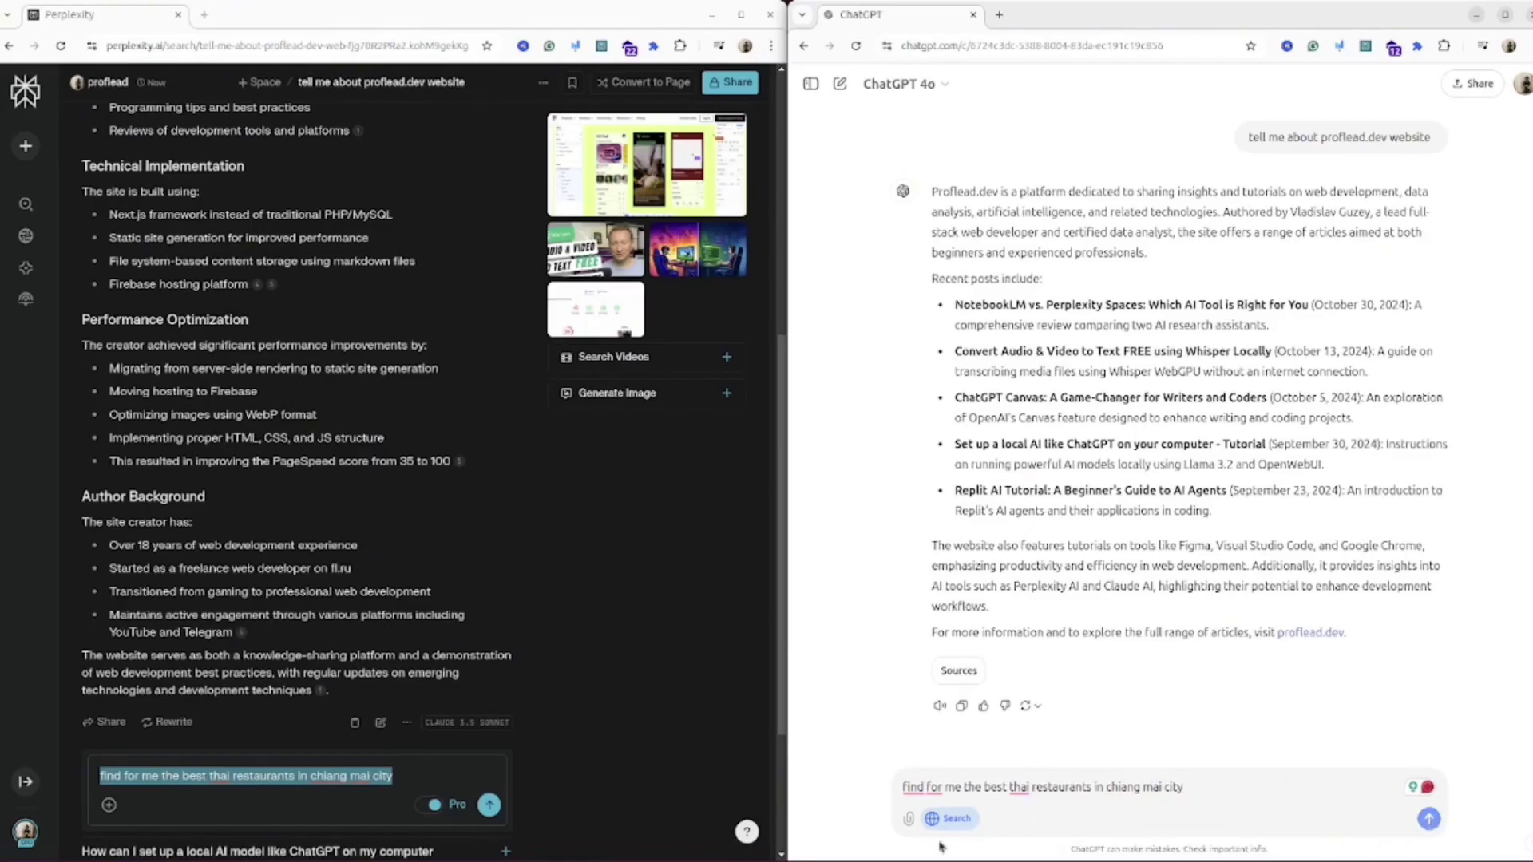
key(Return)
click(489, 803)
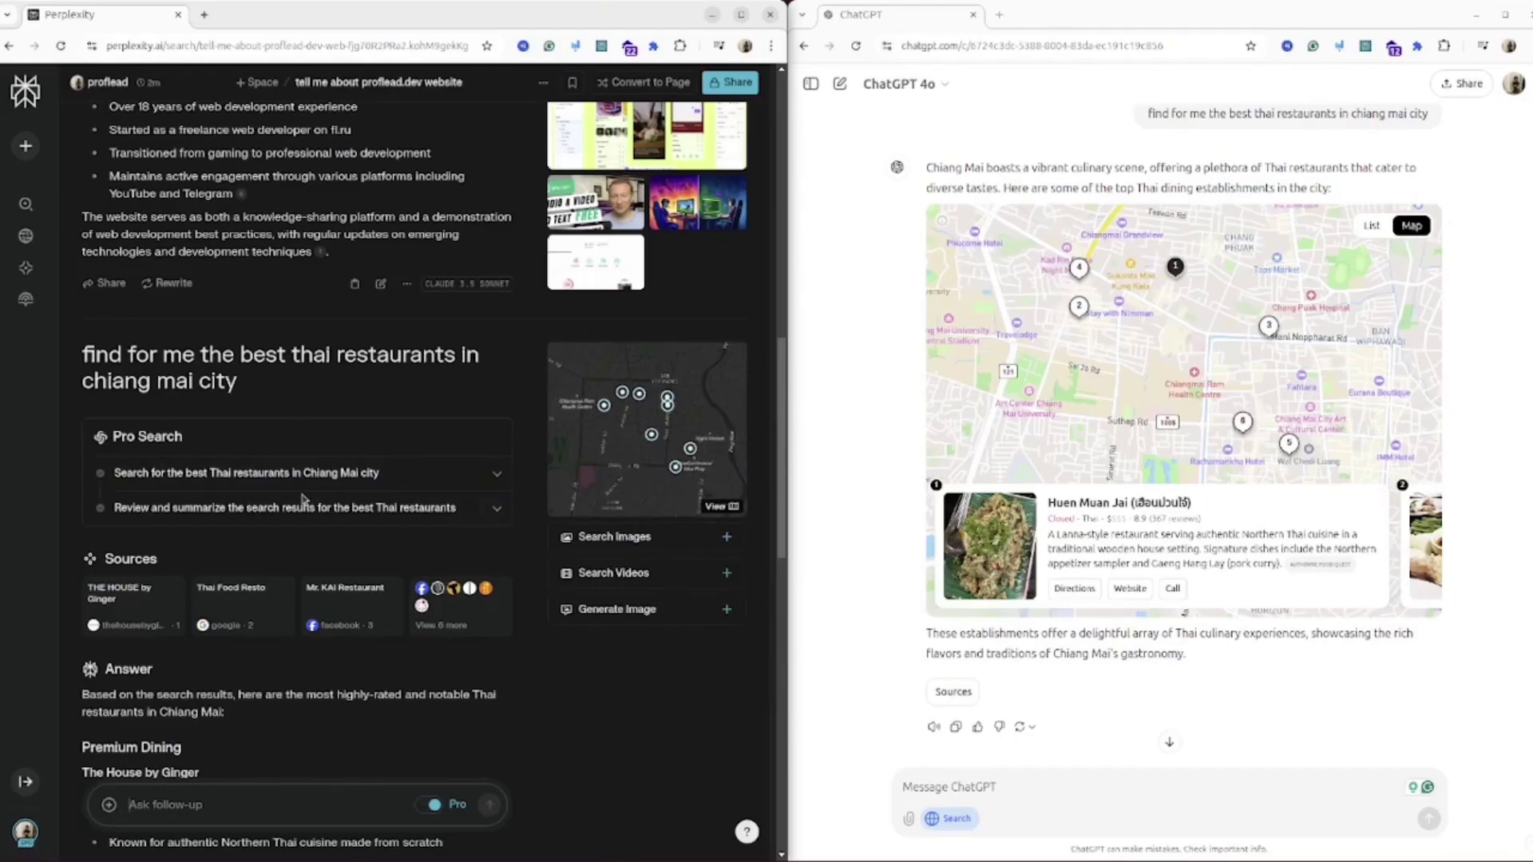
Step: Read Perplexity's restaurant answer, then show Khao Soi Khun Yai and Huen Phen on ChatGPT's map
scroll(718, 495, down, 2)
scroll(304, 501, down, 1)
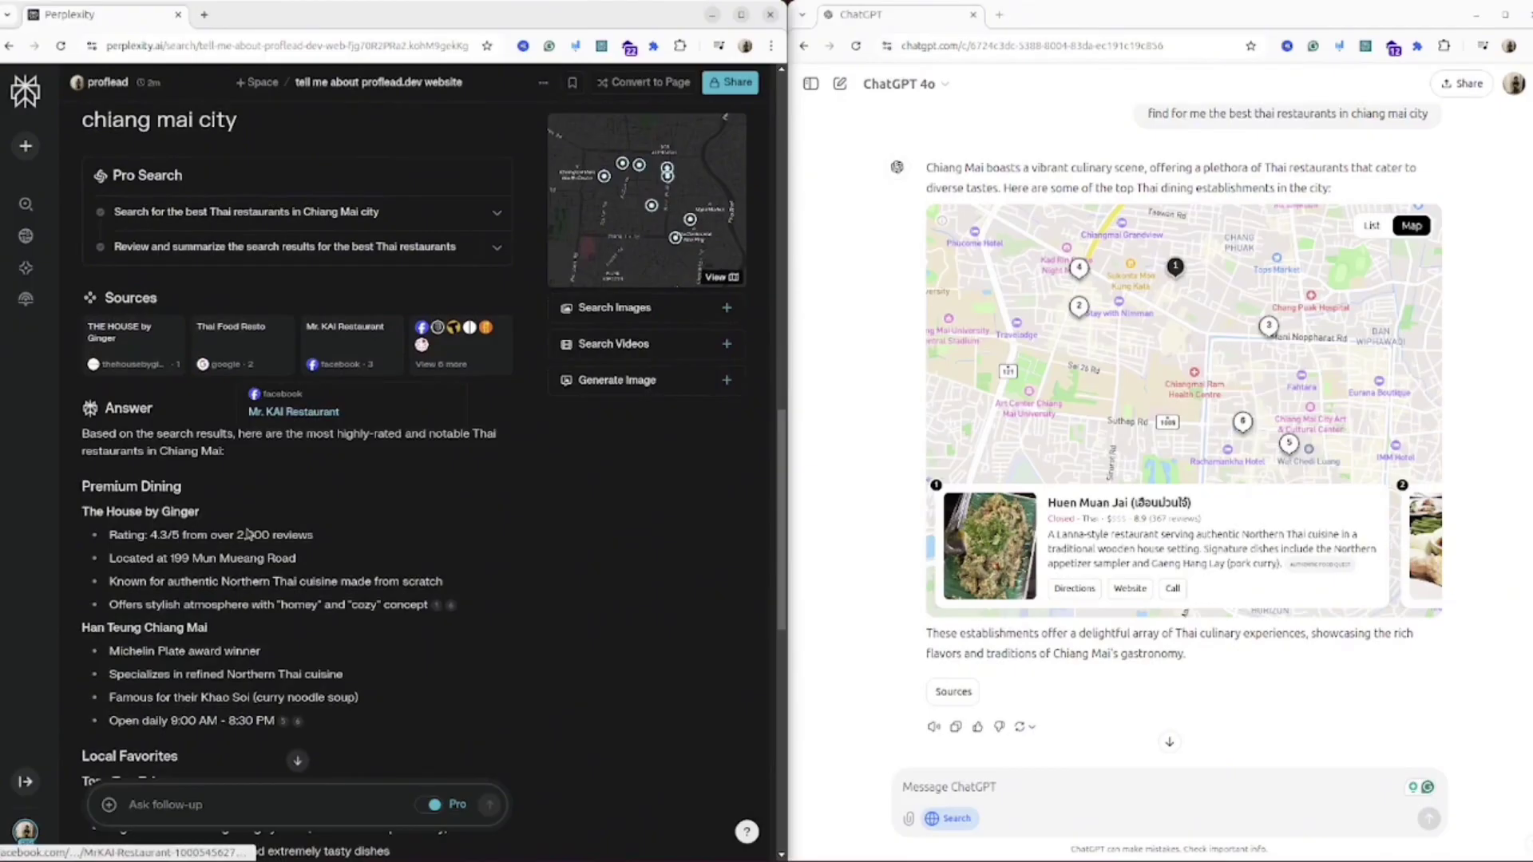
scroll(291, 531, down, 2)
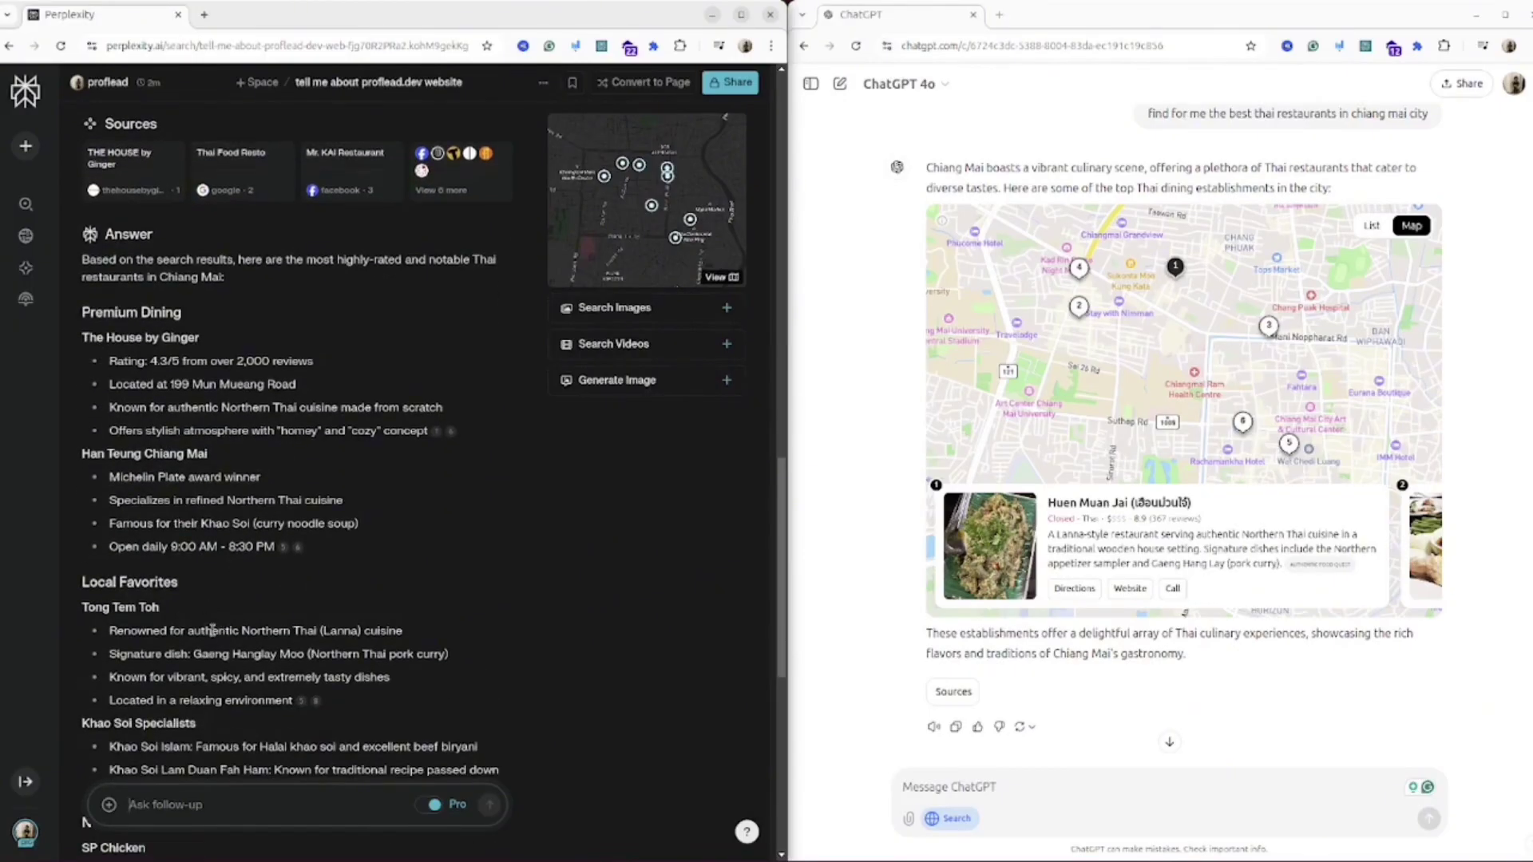
scroll(212, 631, down, 4)
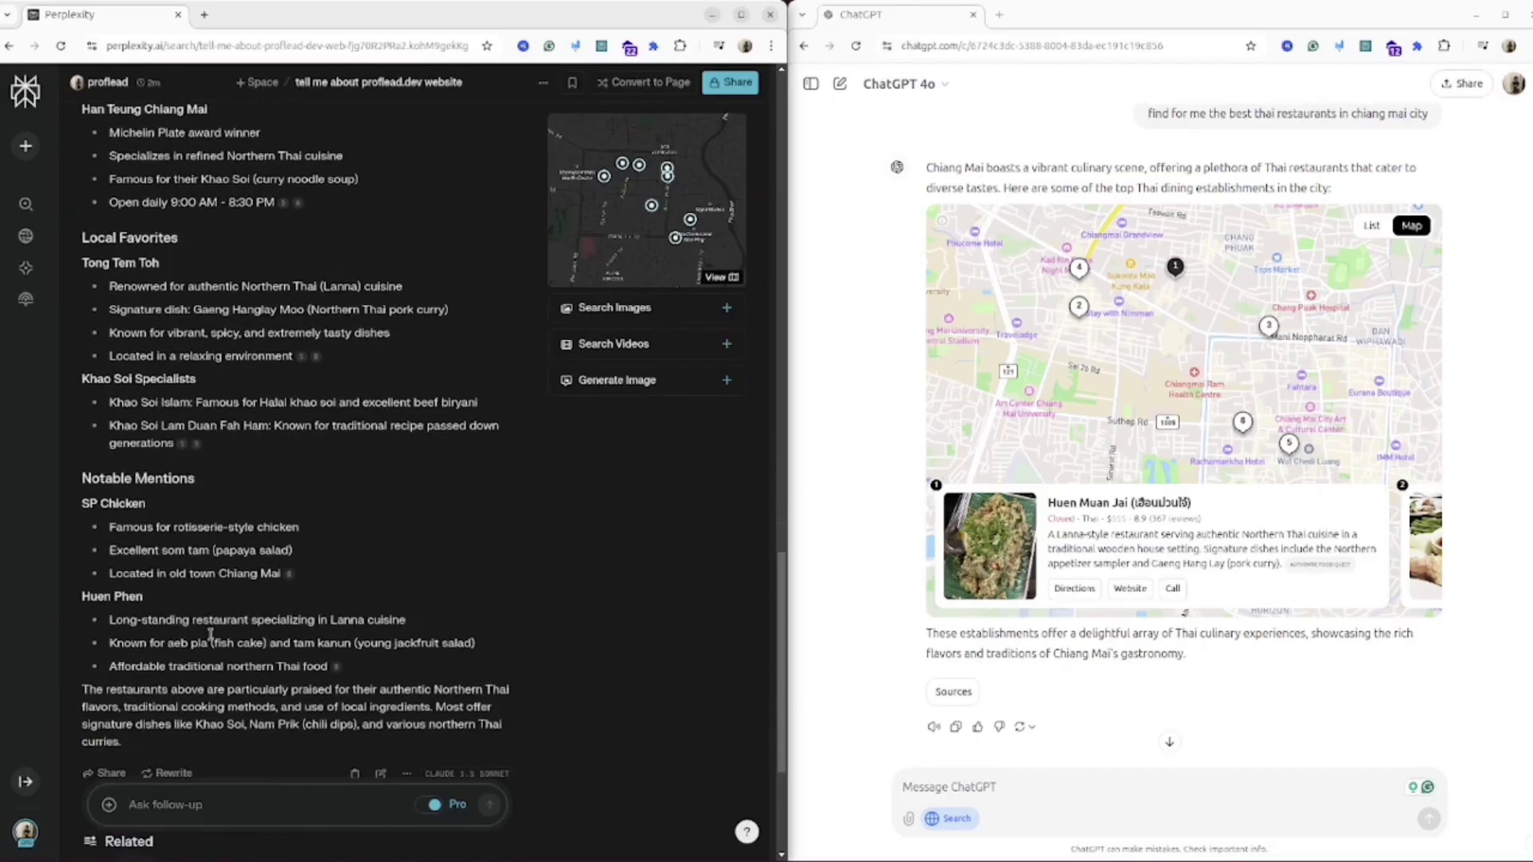
mouse_move(318, 361)
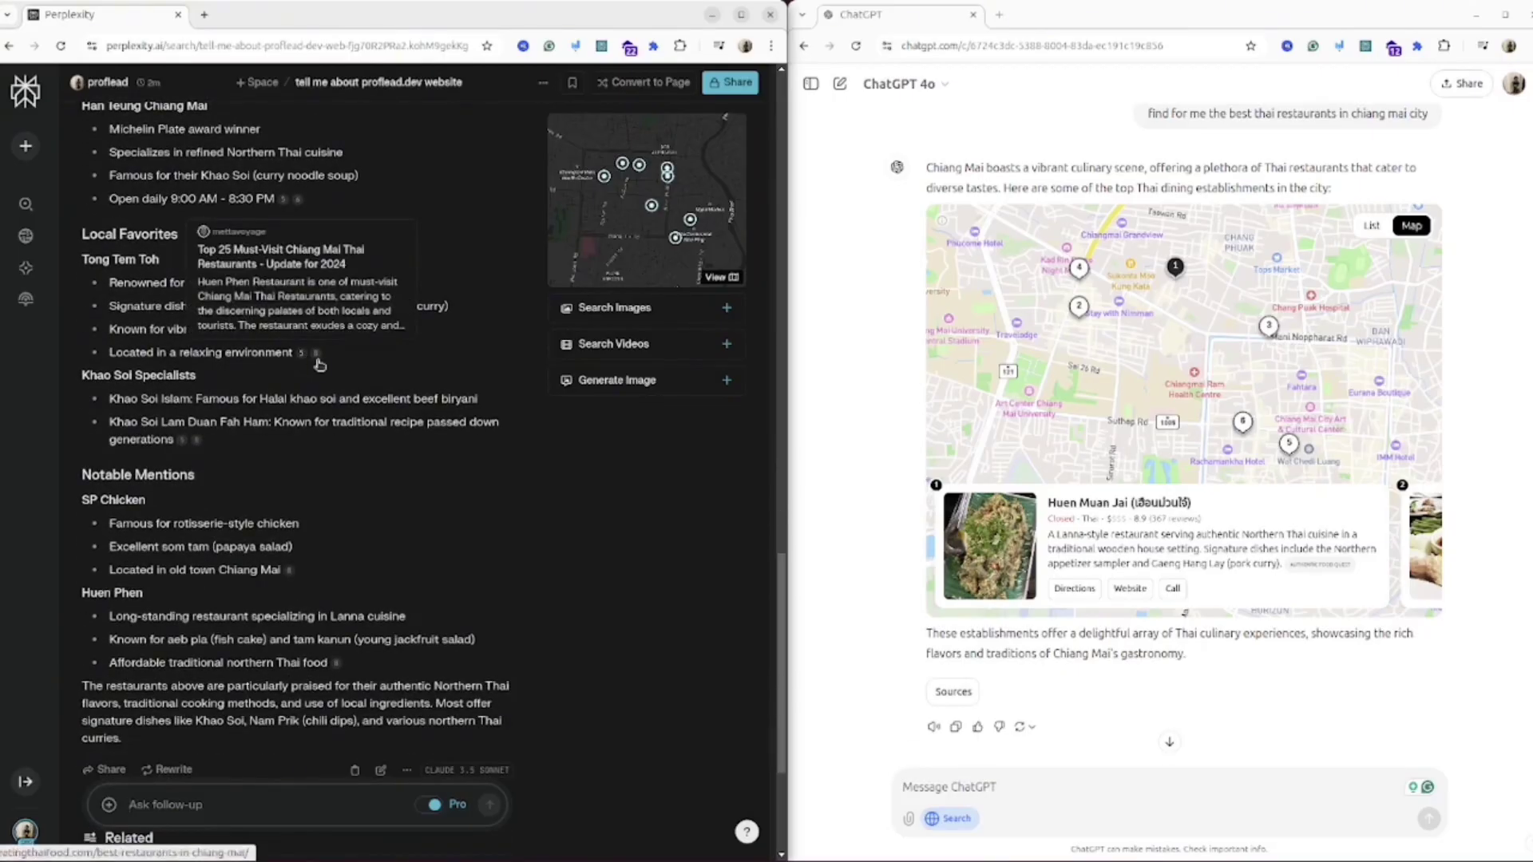
scroll(332, 385, down, 2)
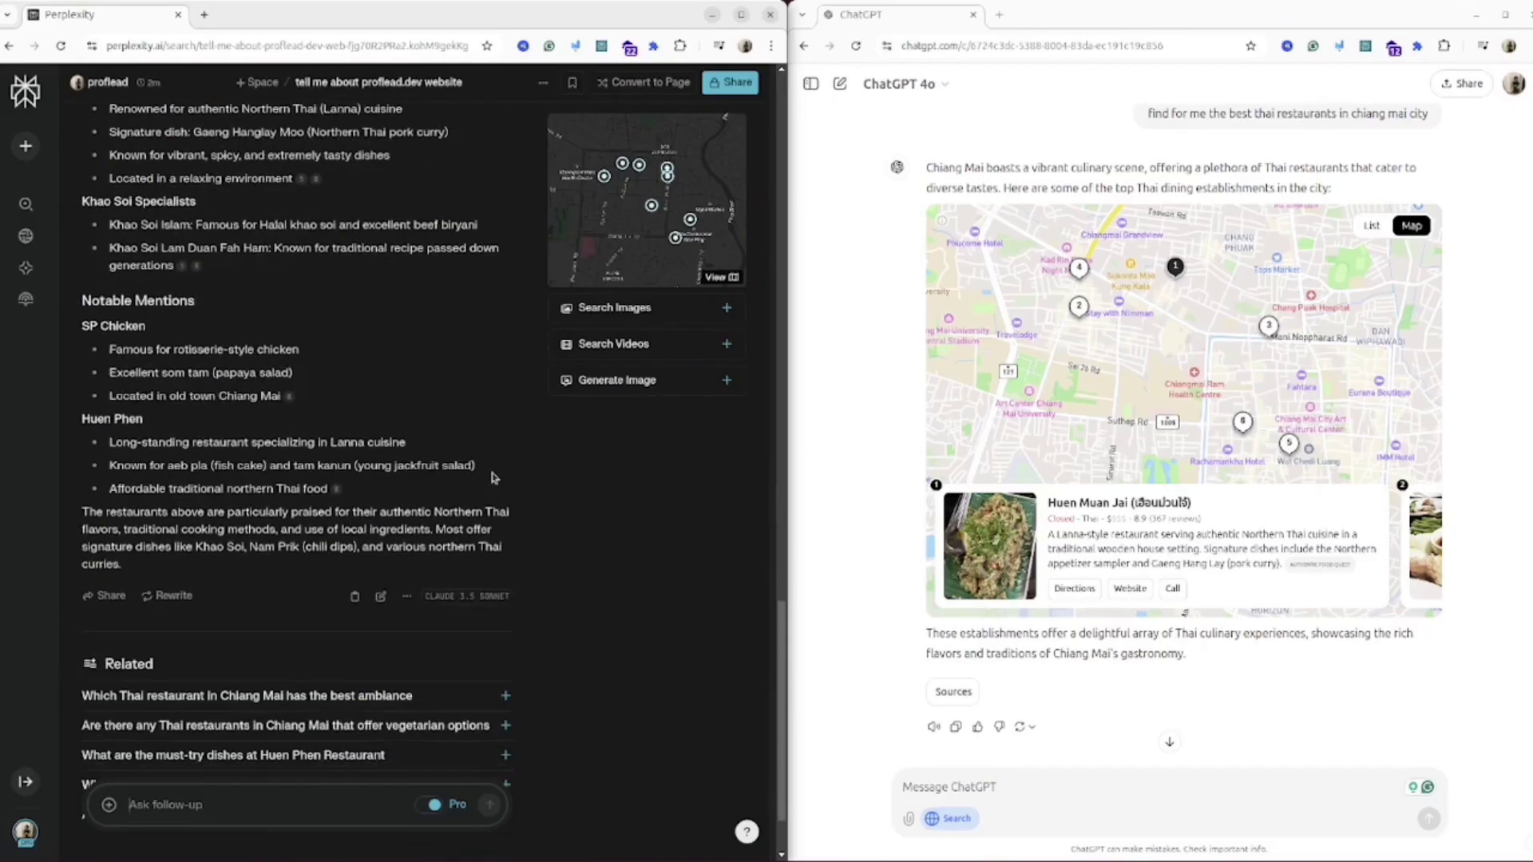
scroll(1391, 546, down, 1)
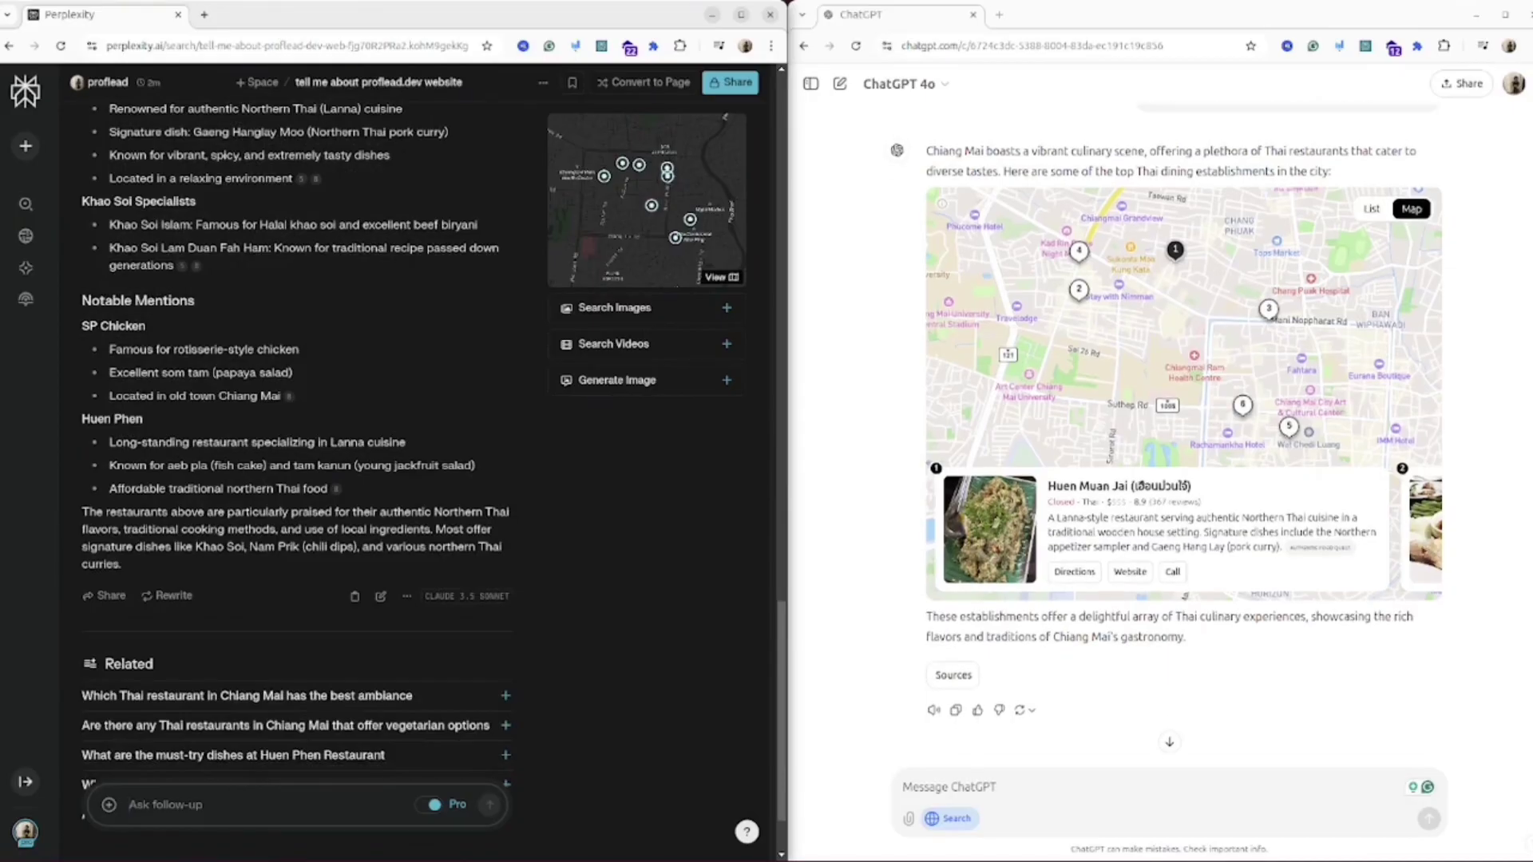
click(1270, 307)
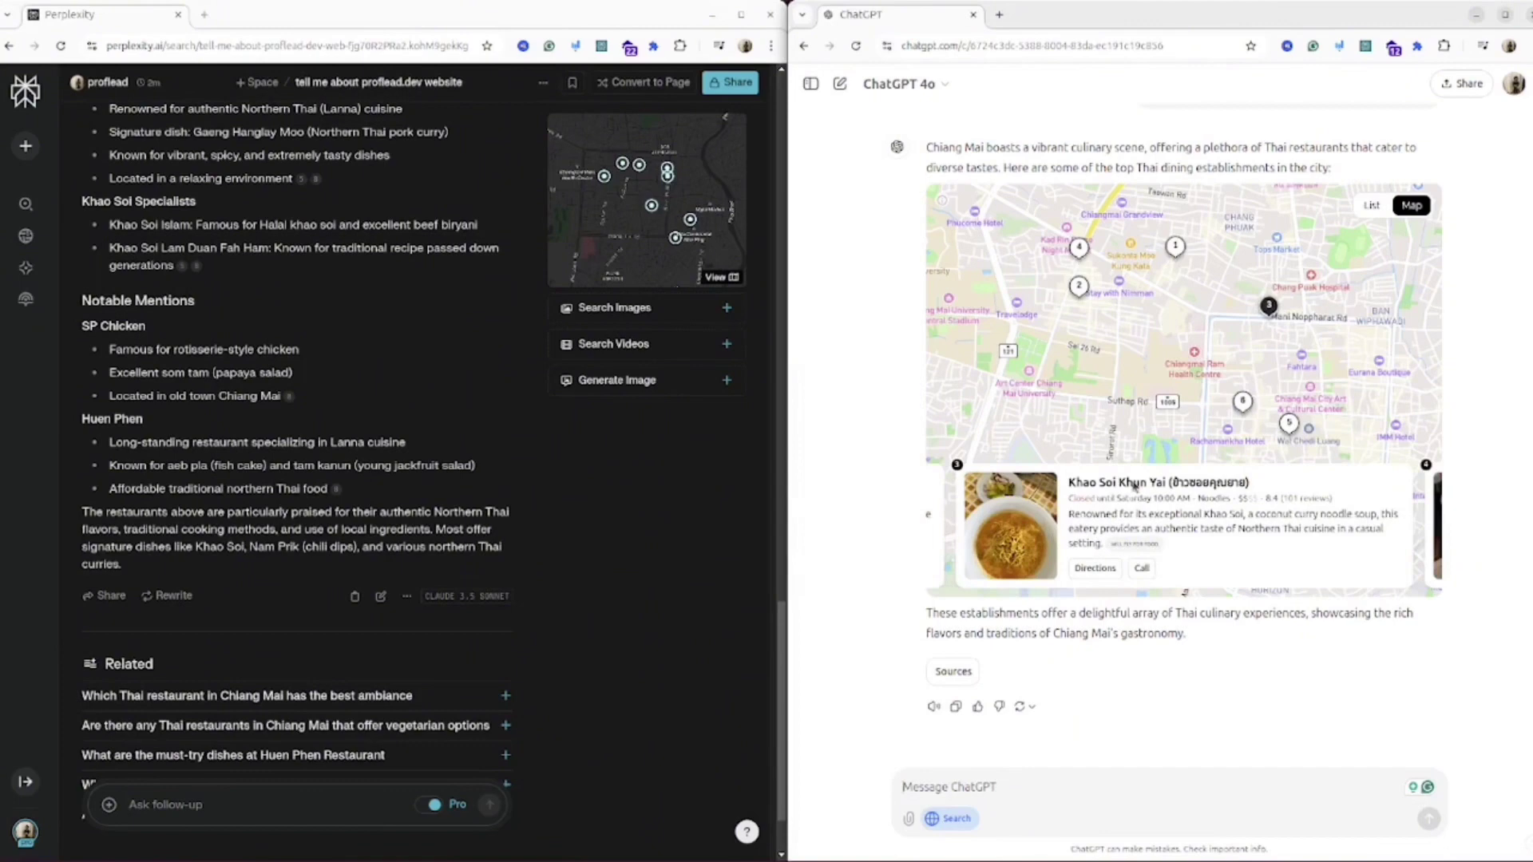
click(1289, 425)
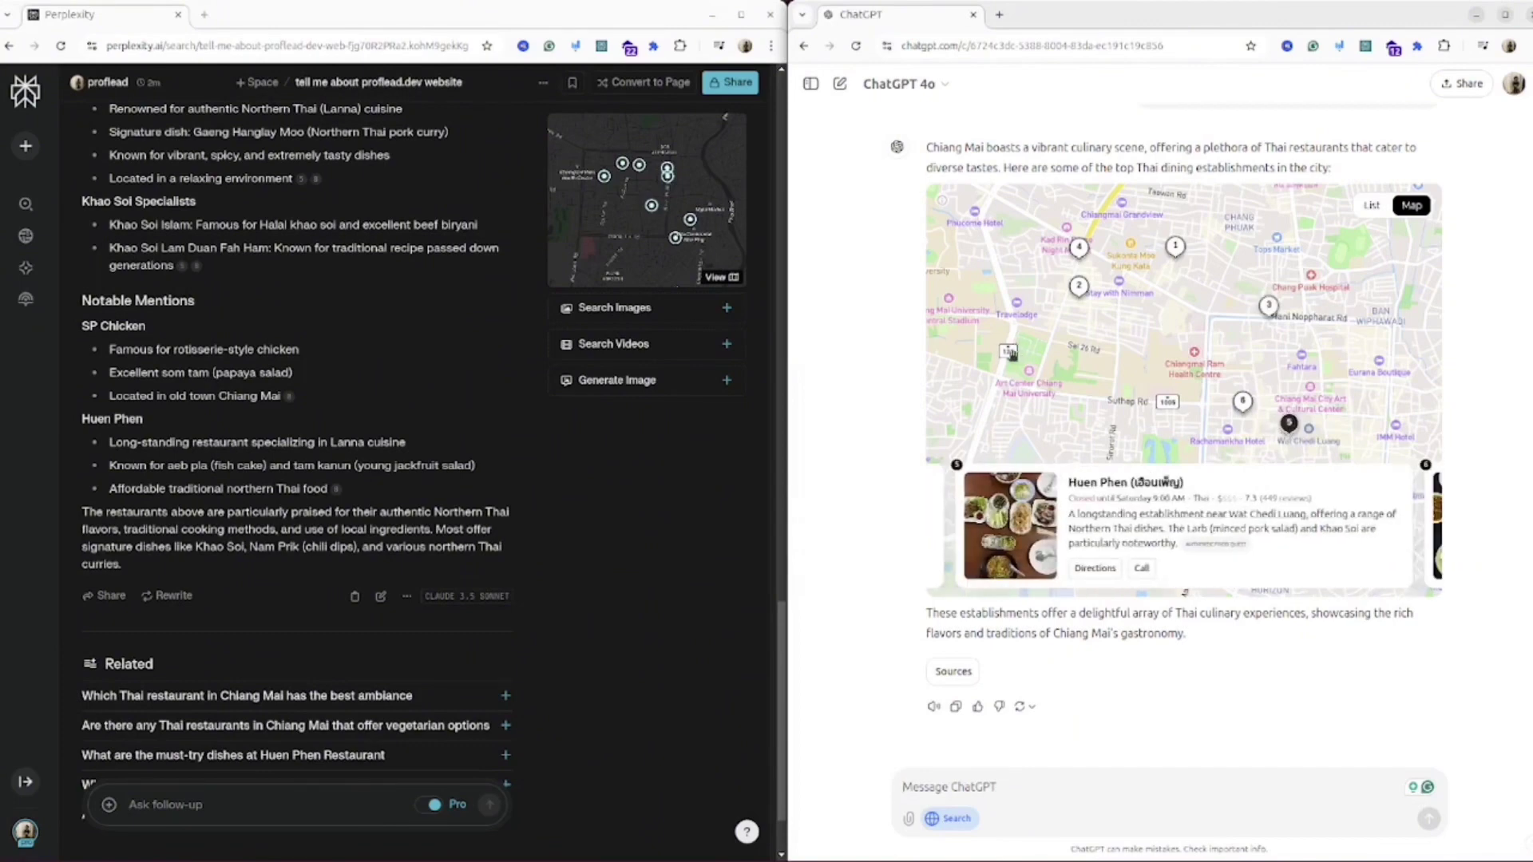
Step: List and scroll the web sources behind ChatGPT's restaurant answer
click(954, 671)
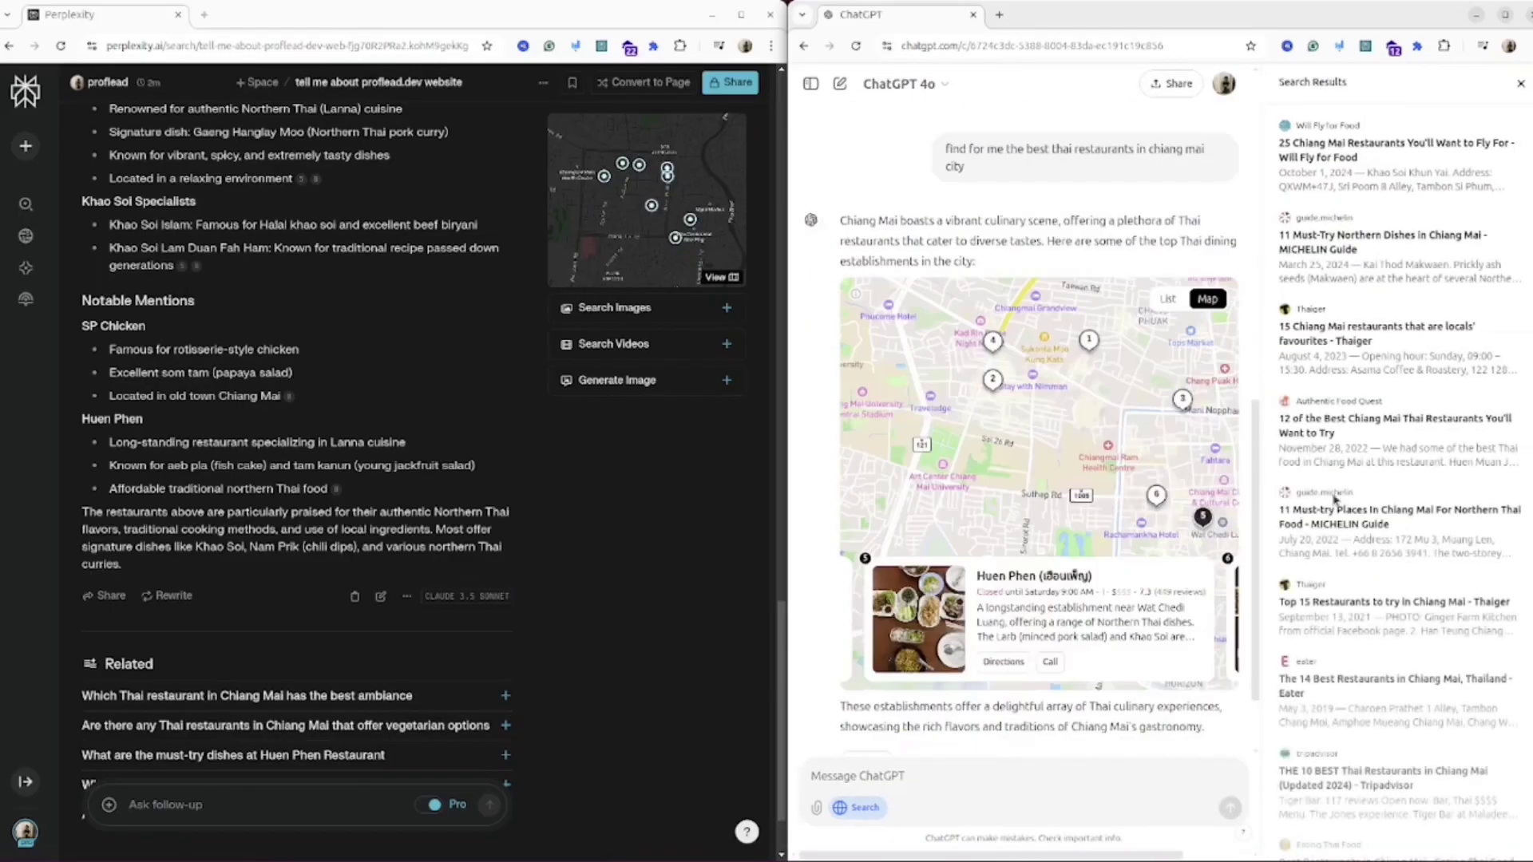
scroll(1465, 505, down, 1)
scroll(1464, 505, down, 2)
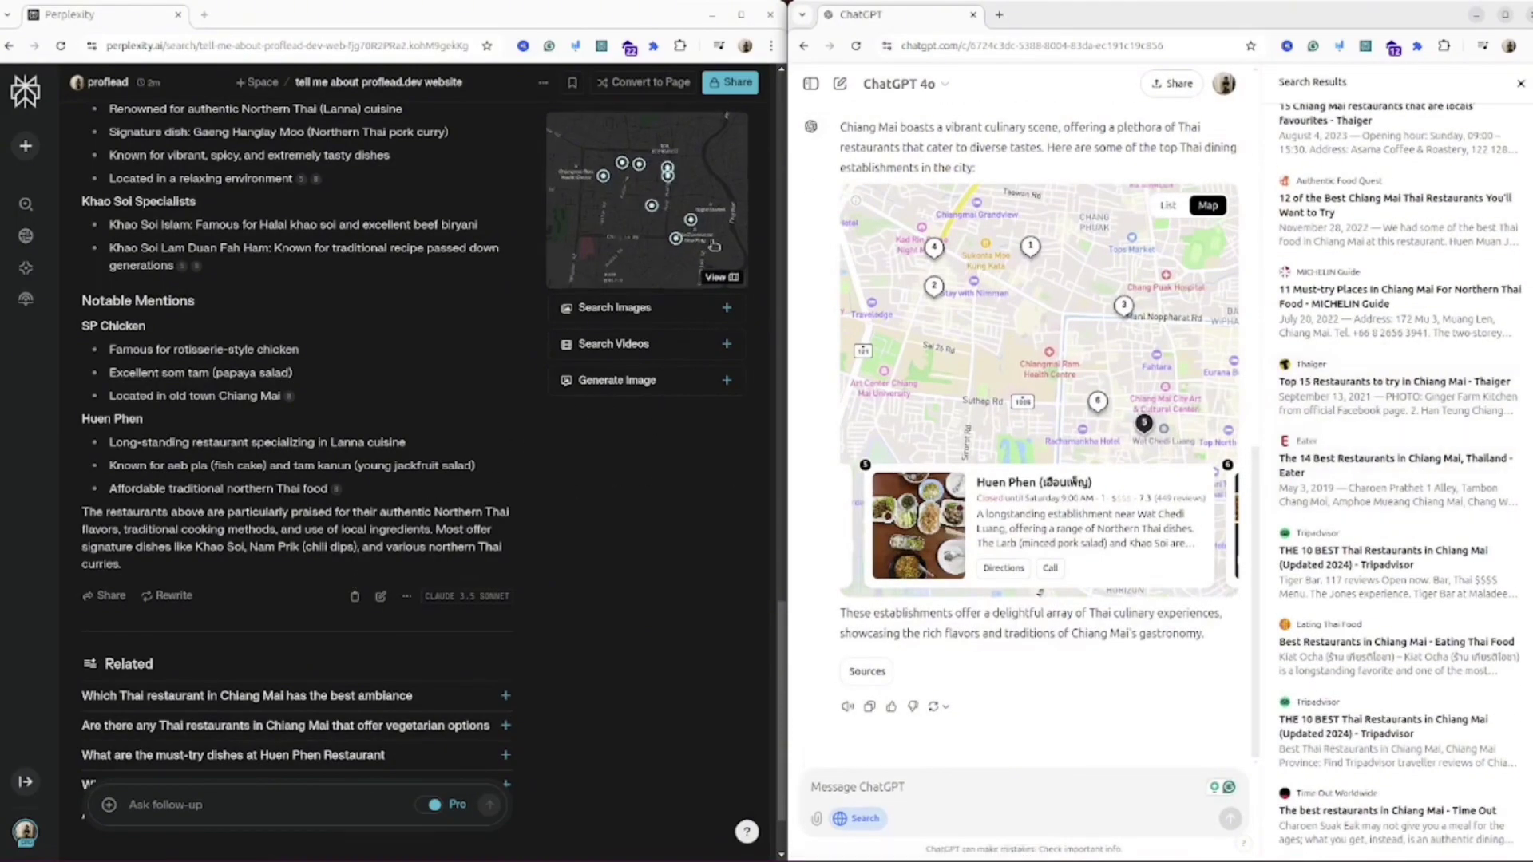
Step: View Perplexity's restaurant location map full screen, then close it
click(731, 279)
click(732, 278)
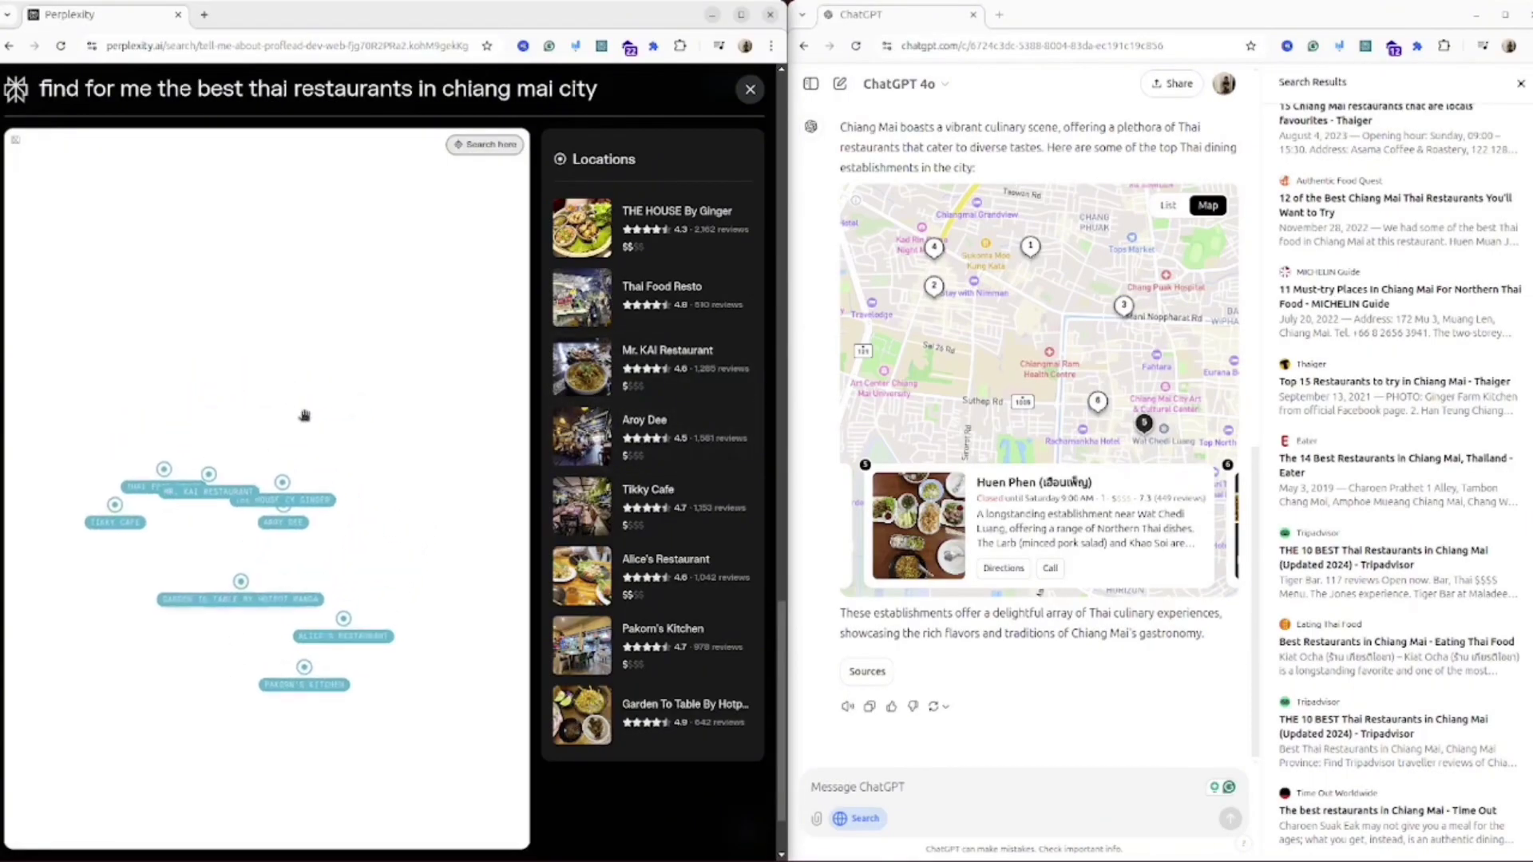
click(749, 90)
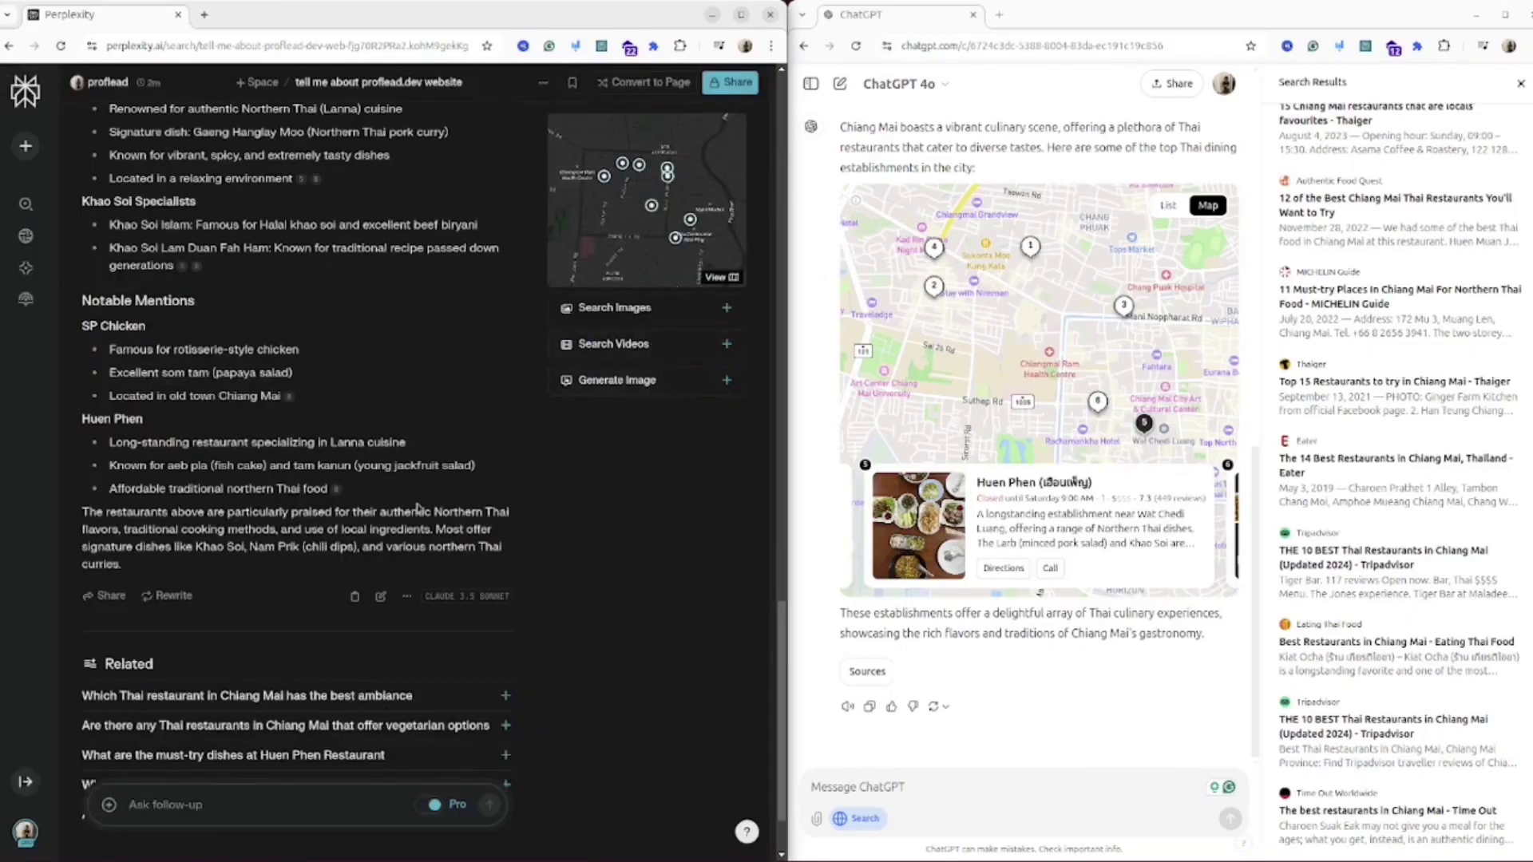
Step: Browse the 9 sources behind Perplexity's restaurant answer, then close the list
click(408, 597)
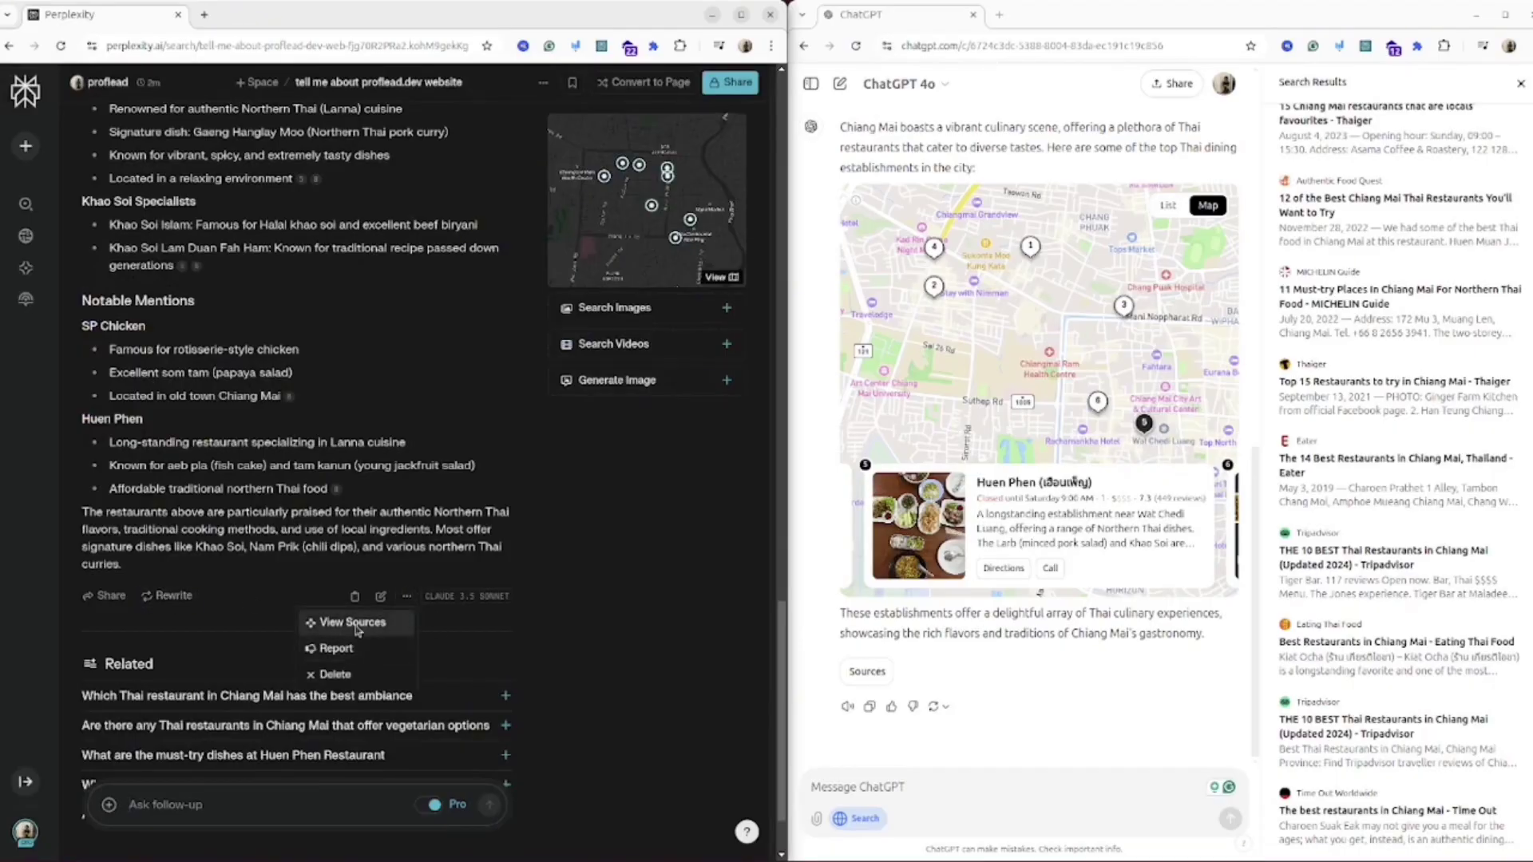
click(354, 622)
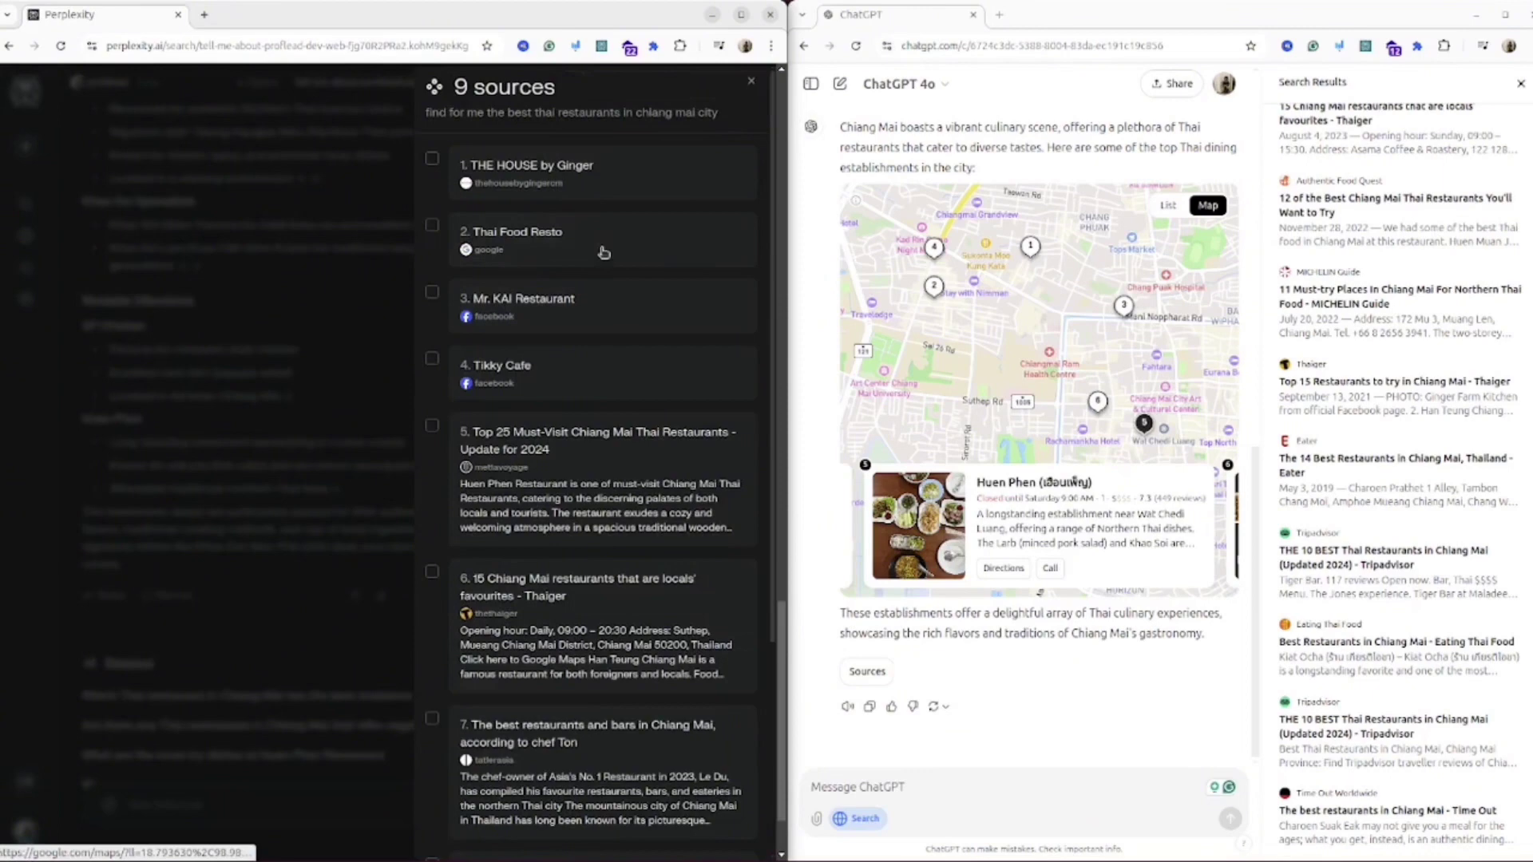
scroll(612, 347, down, 3)
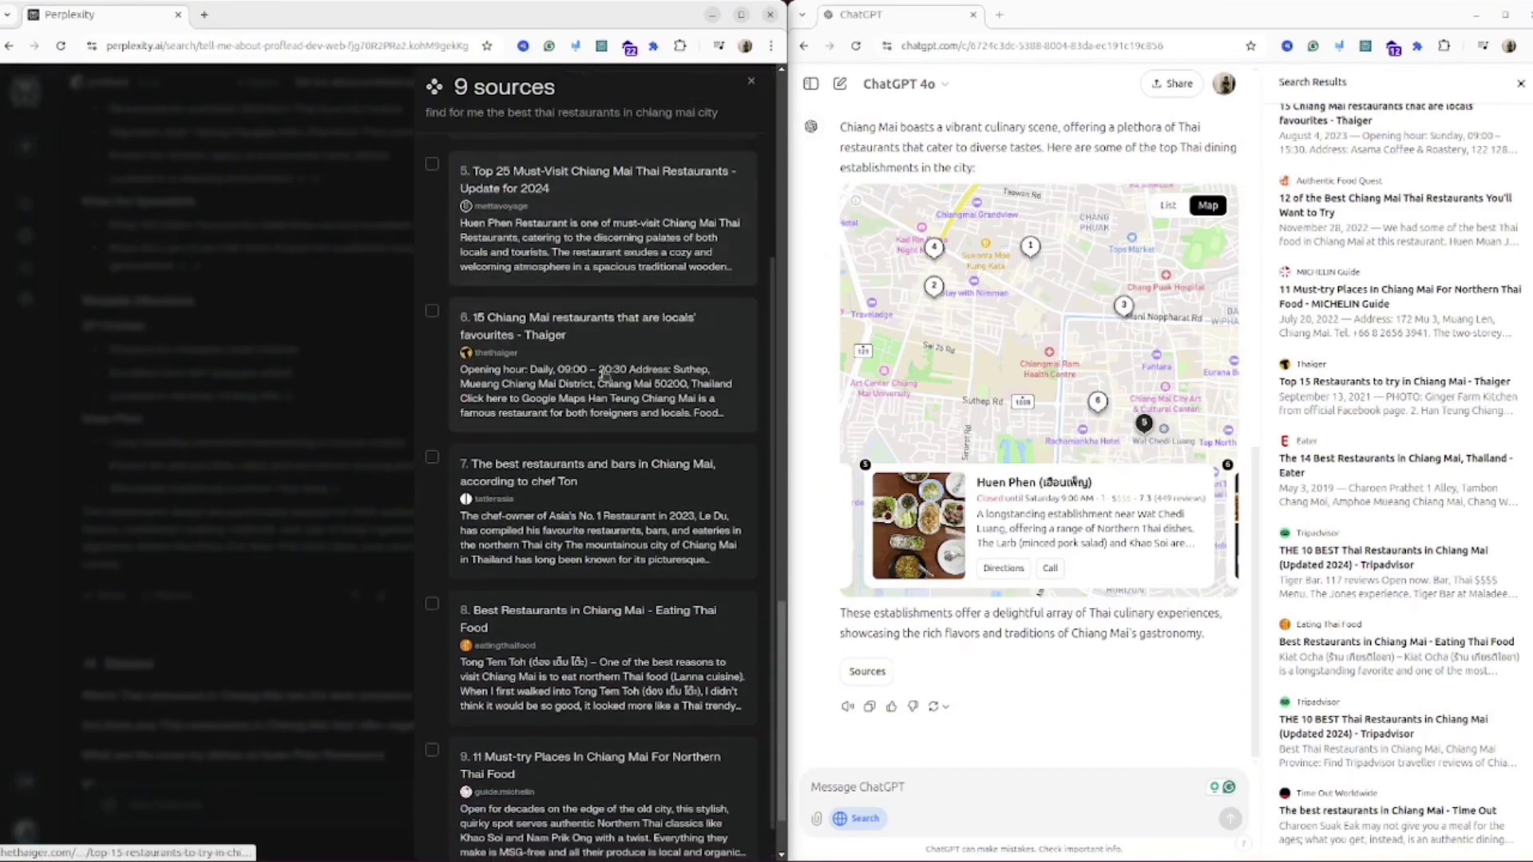
scroll(604, 375, down, 1)
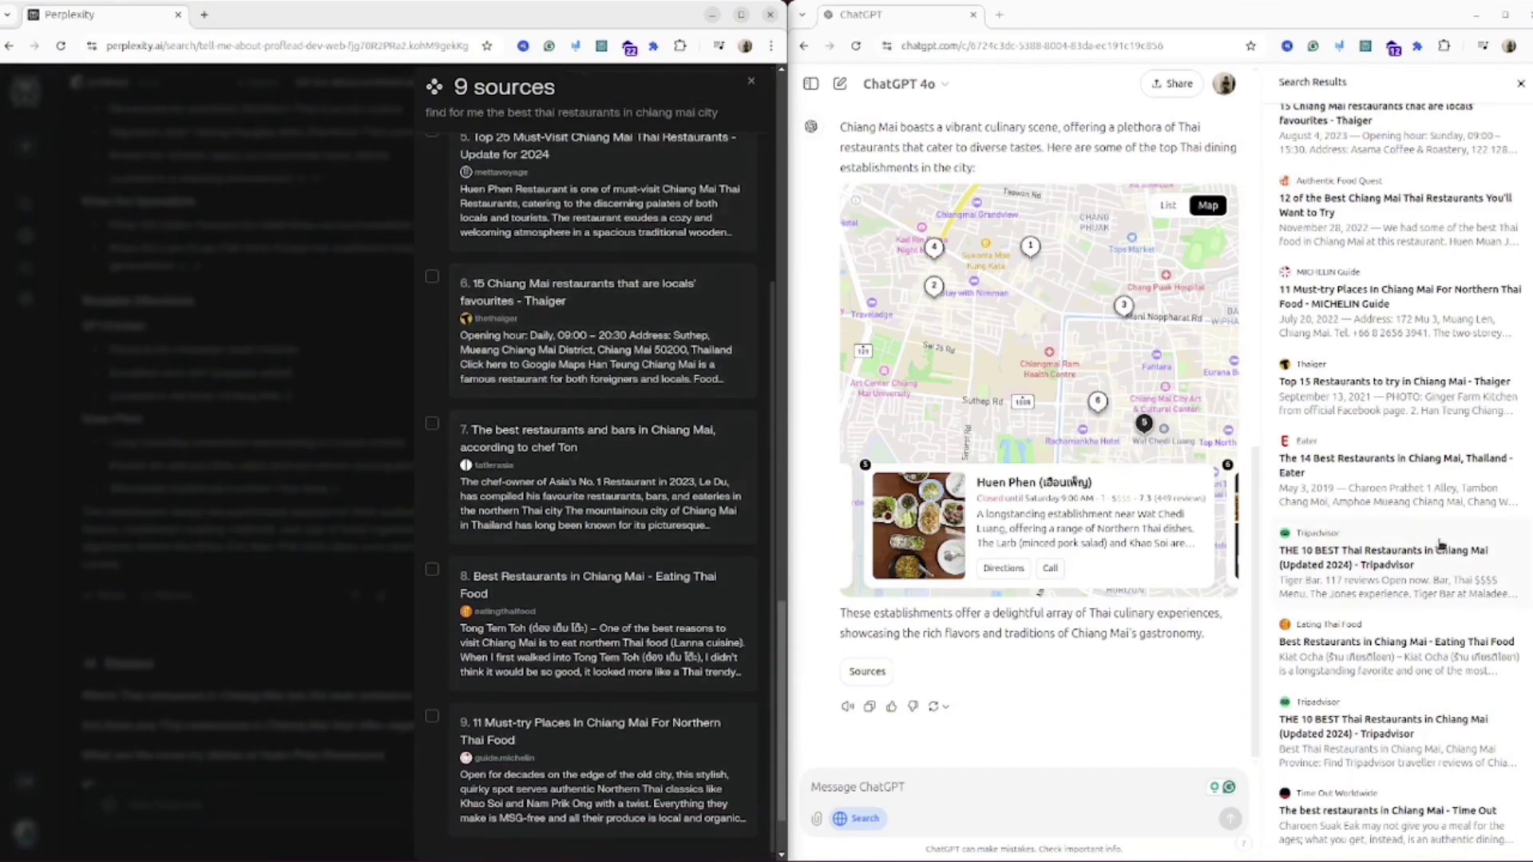
scroll(1440, 550, up, 3)
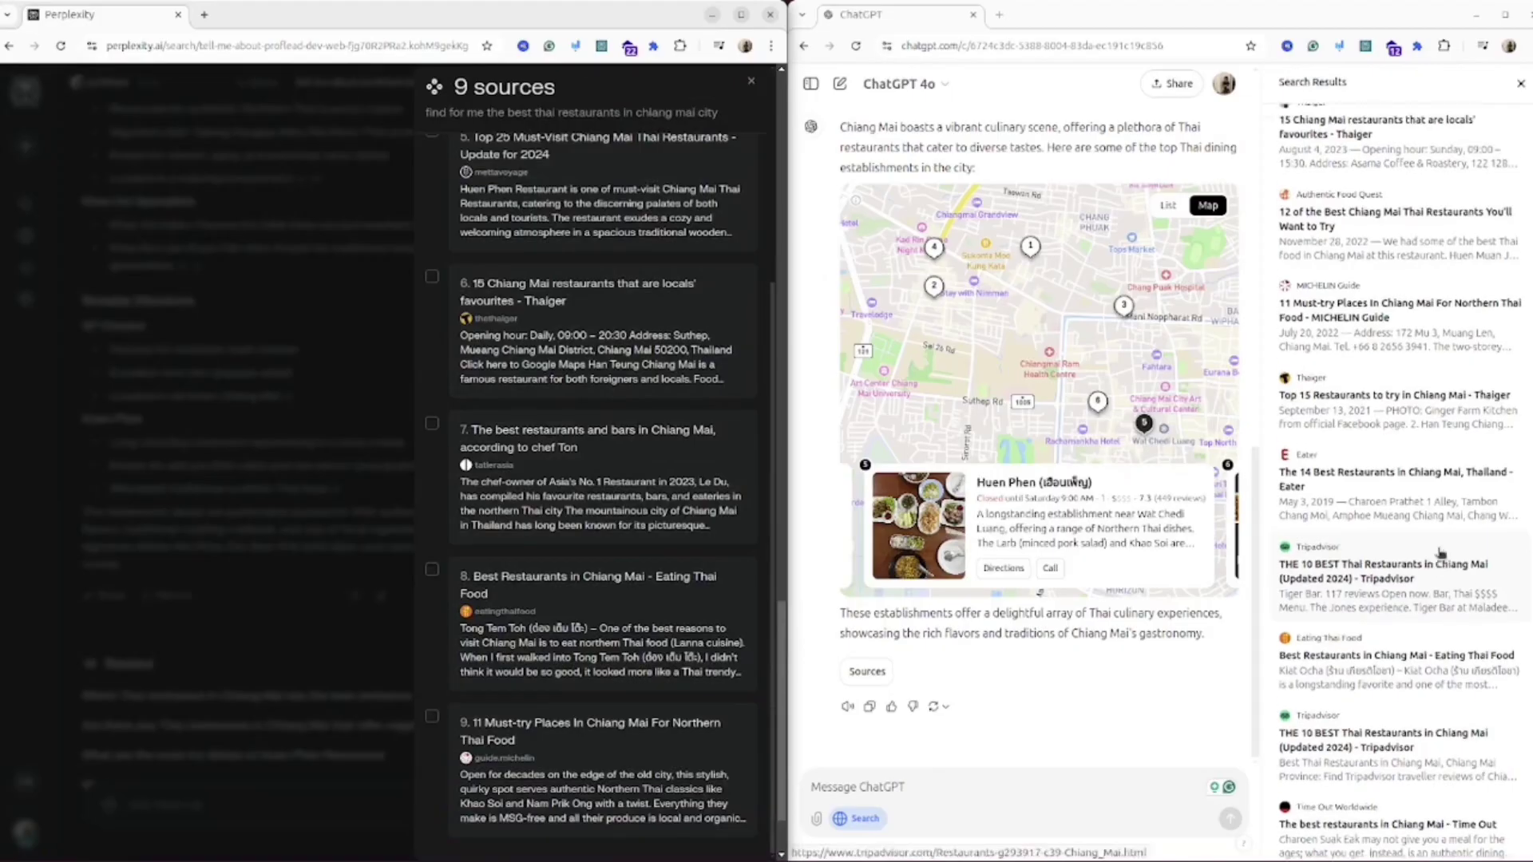
scroll(1437, 552, down, 3)
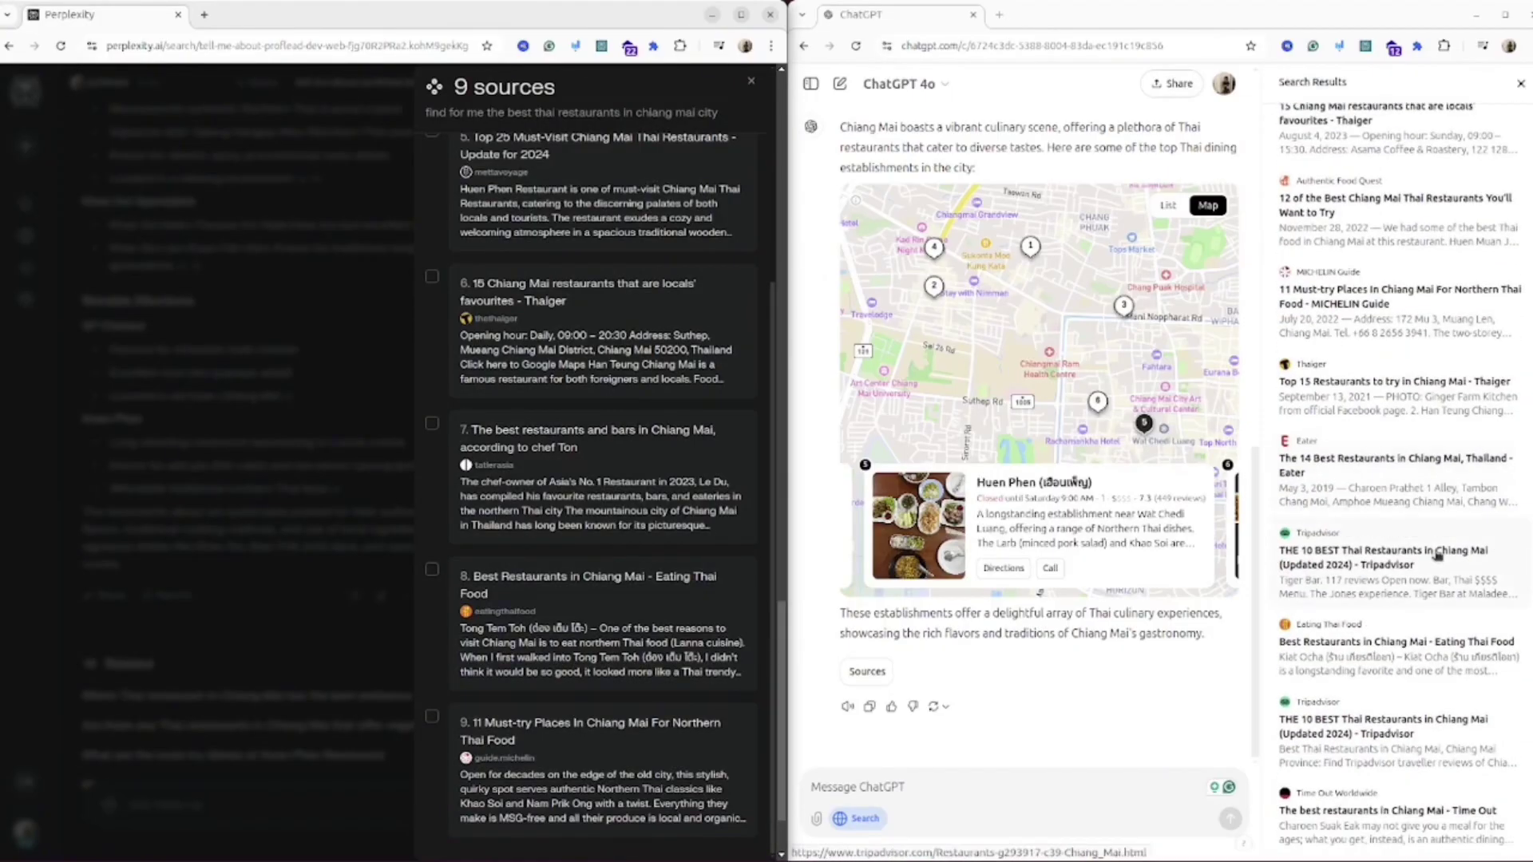
click(117, 692)
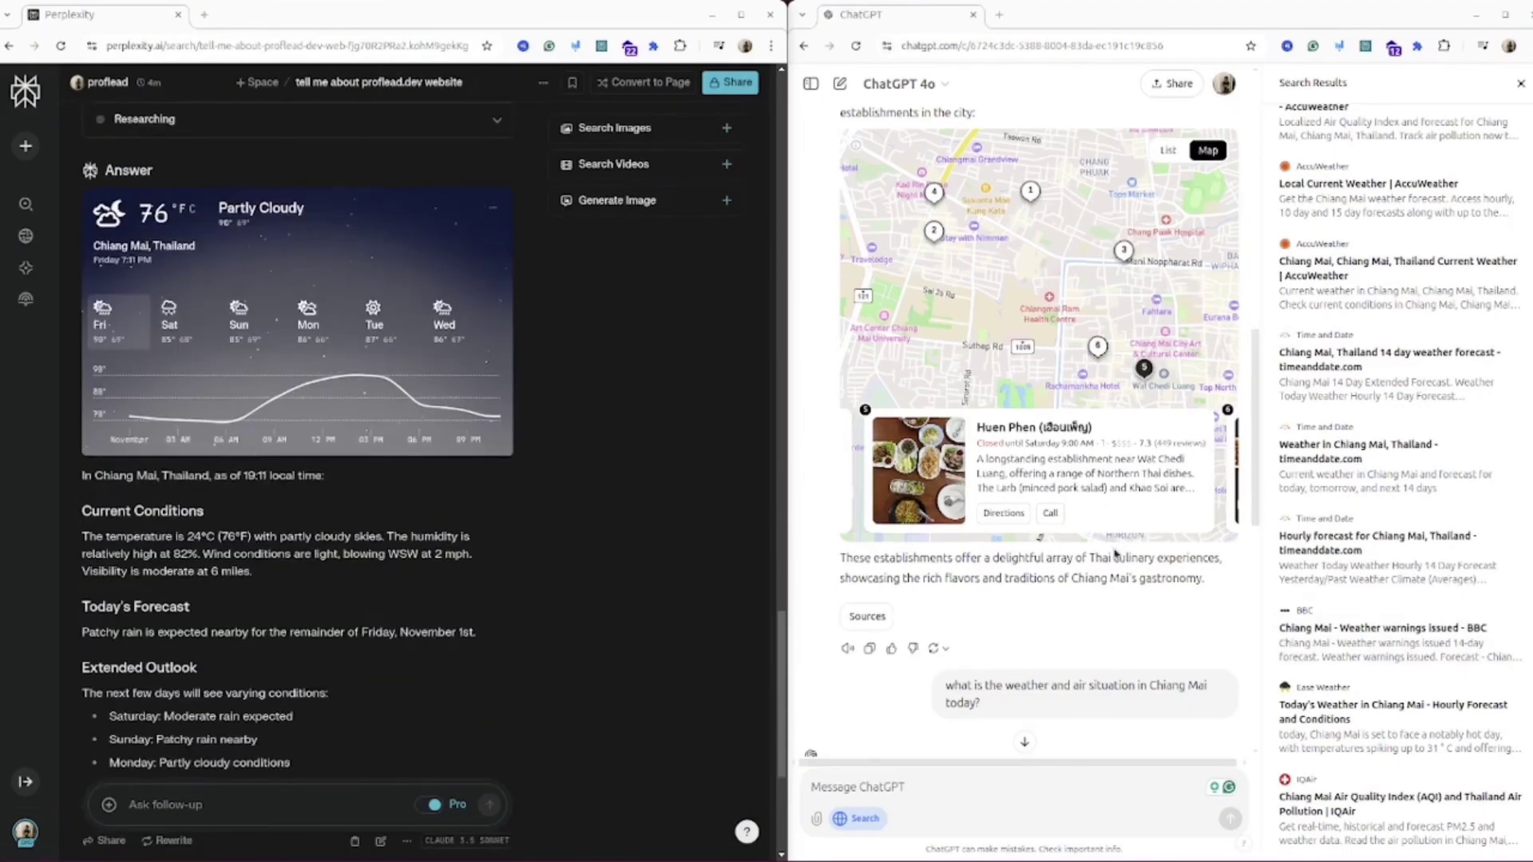
Step: Close ChatGPT's search results and read both weather answers (83°F mostly clear, AQI 44)
scroll(1115, 554, down, 5)
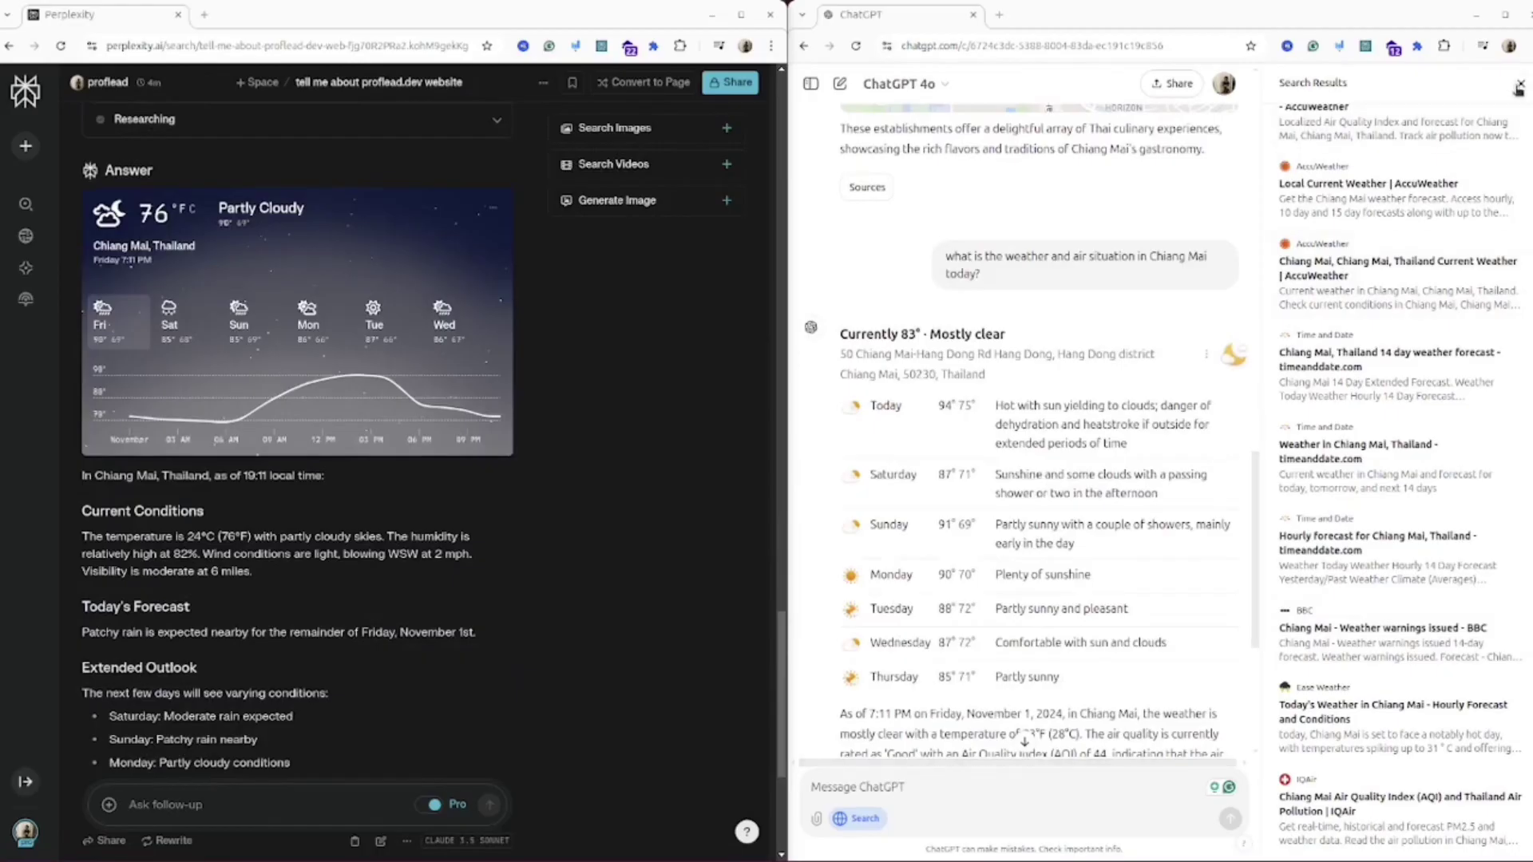
click(1520, 84)
scroll(1157, 450, down, 1)
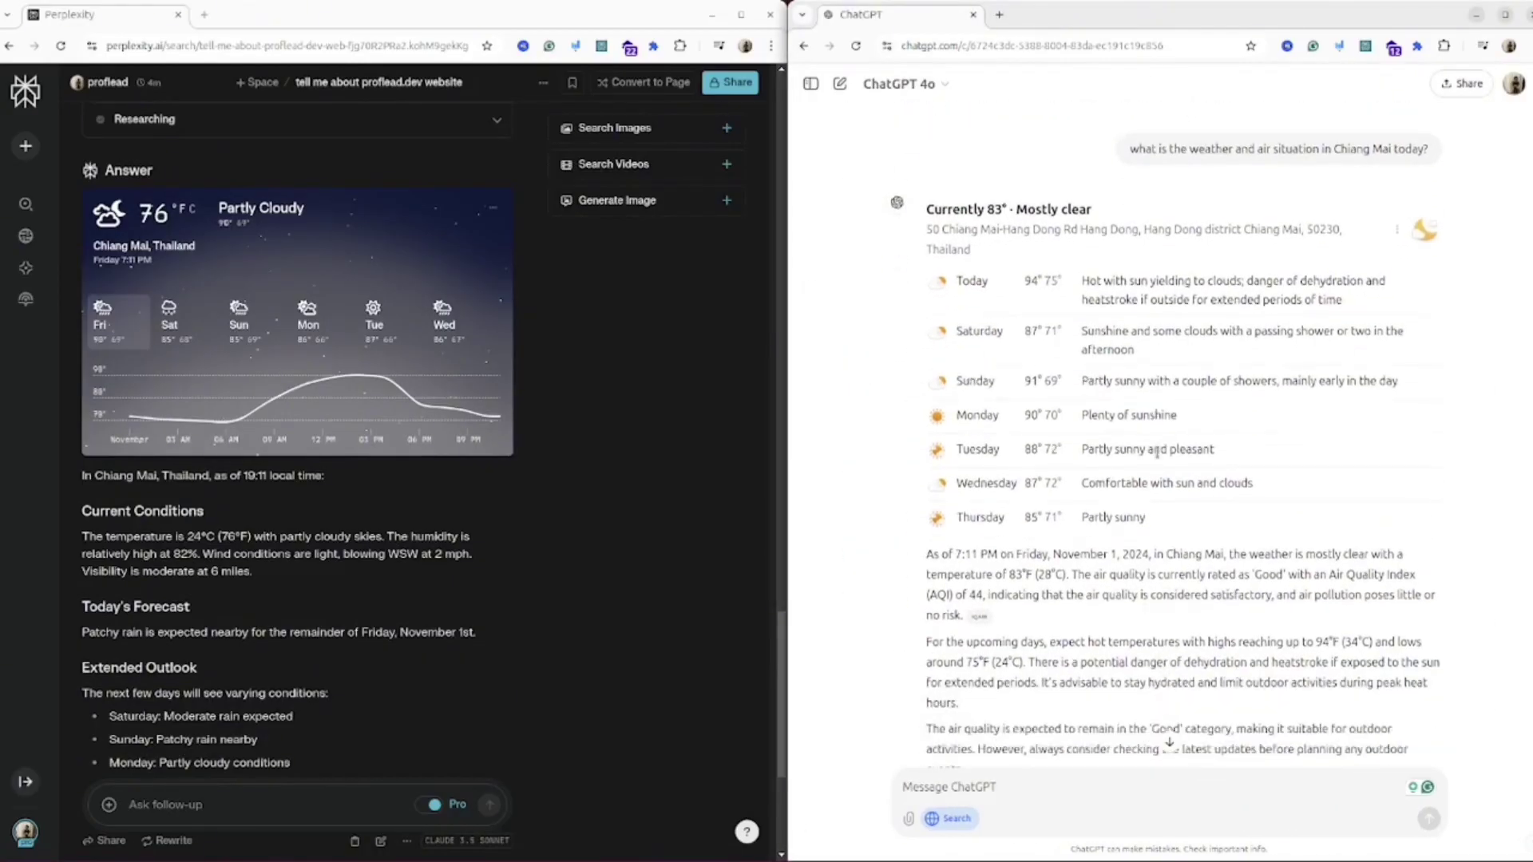
scroll(1160, 455, down, 1)
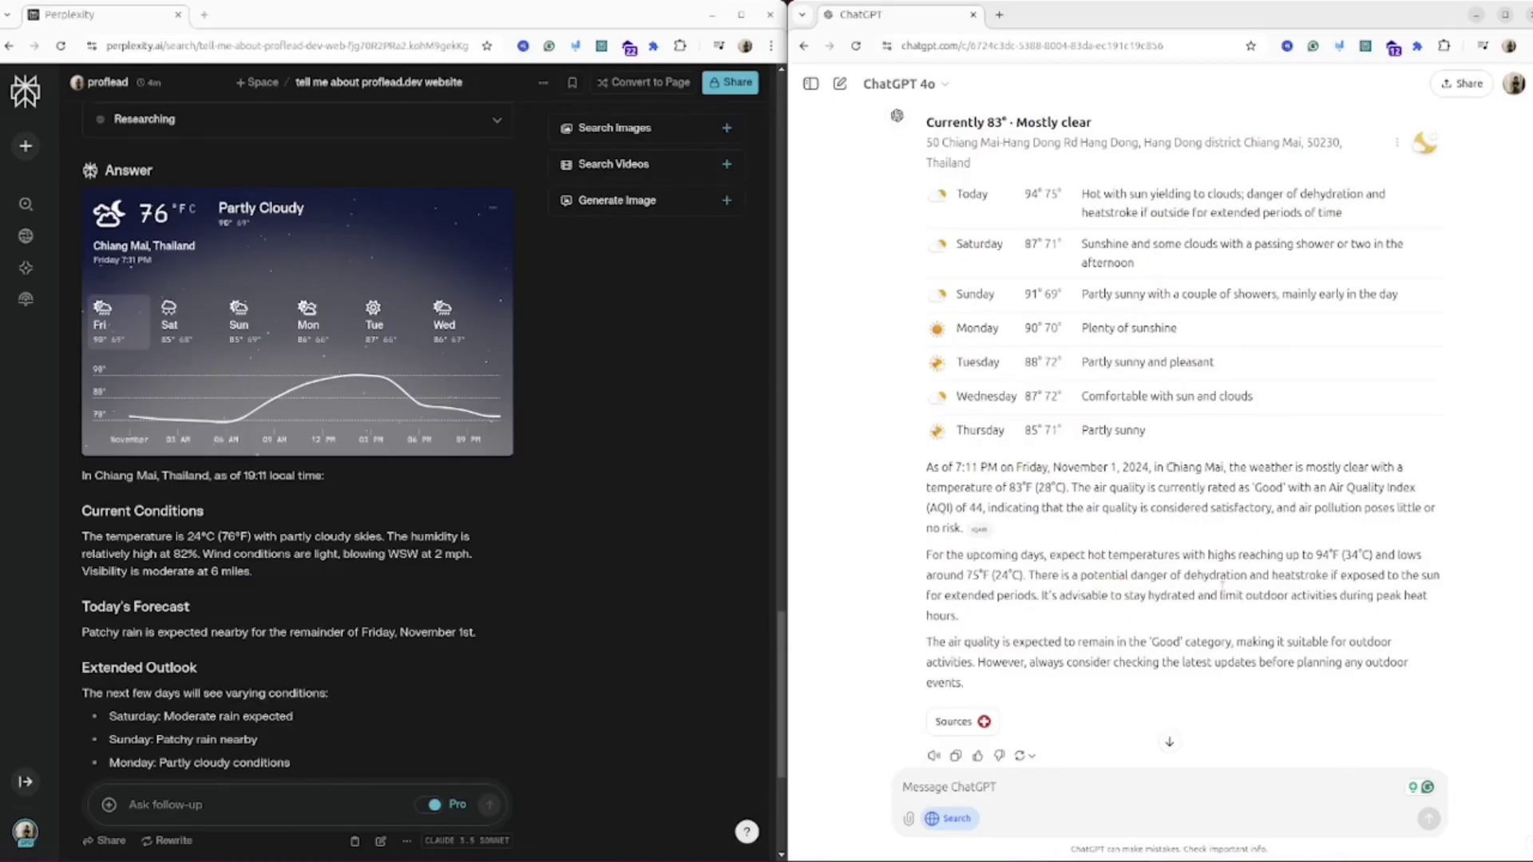
scroll(1359, 633, down, 1)
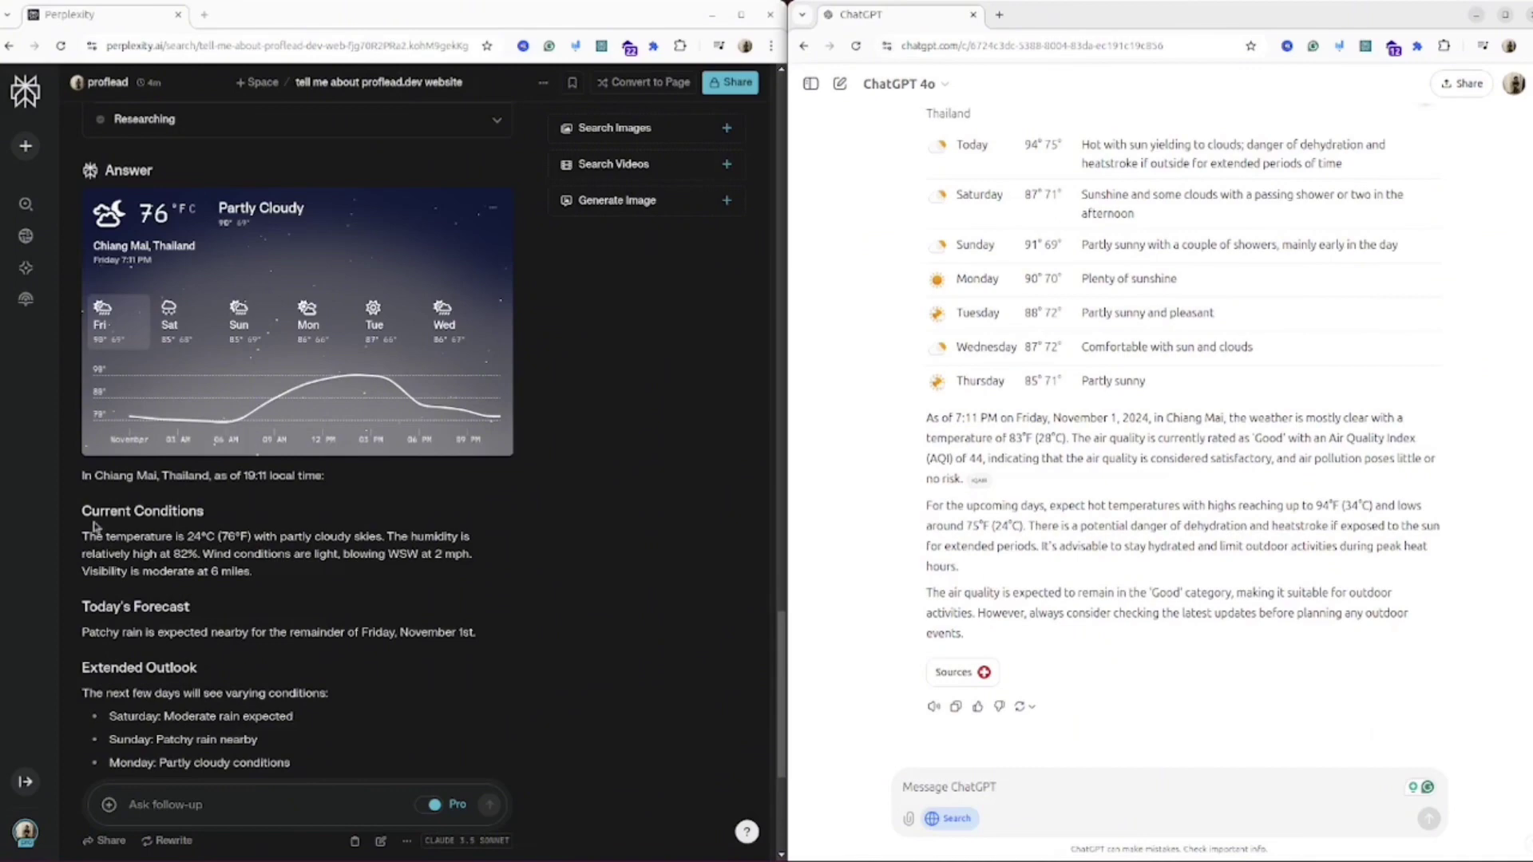
scroll(306, 569, down, 5)
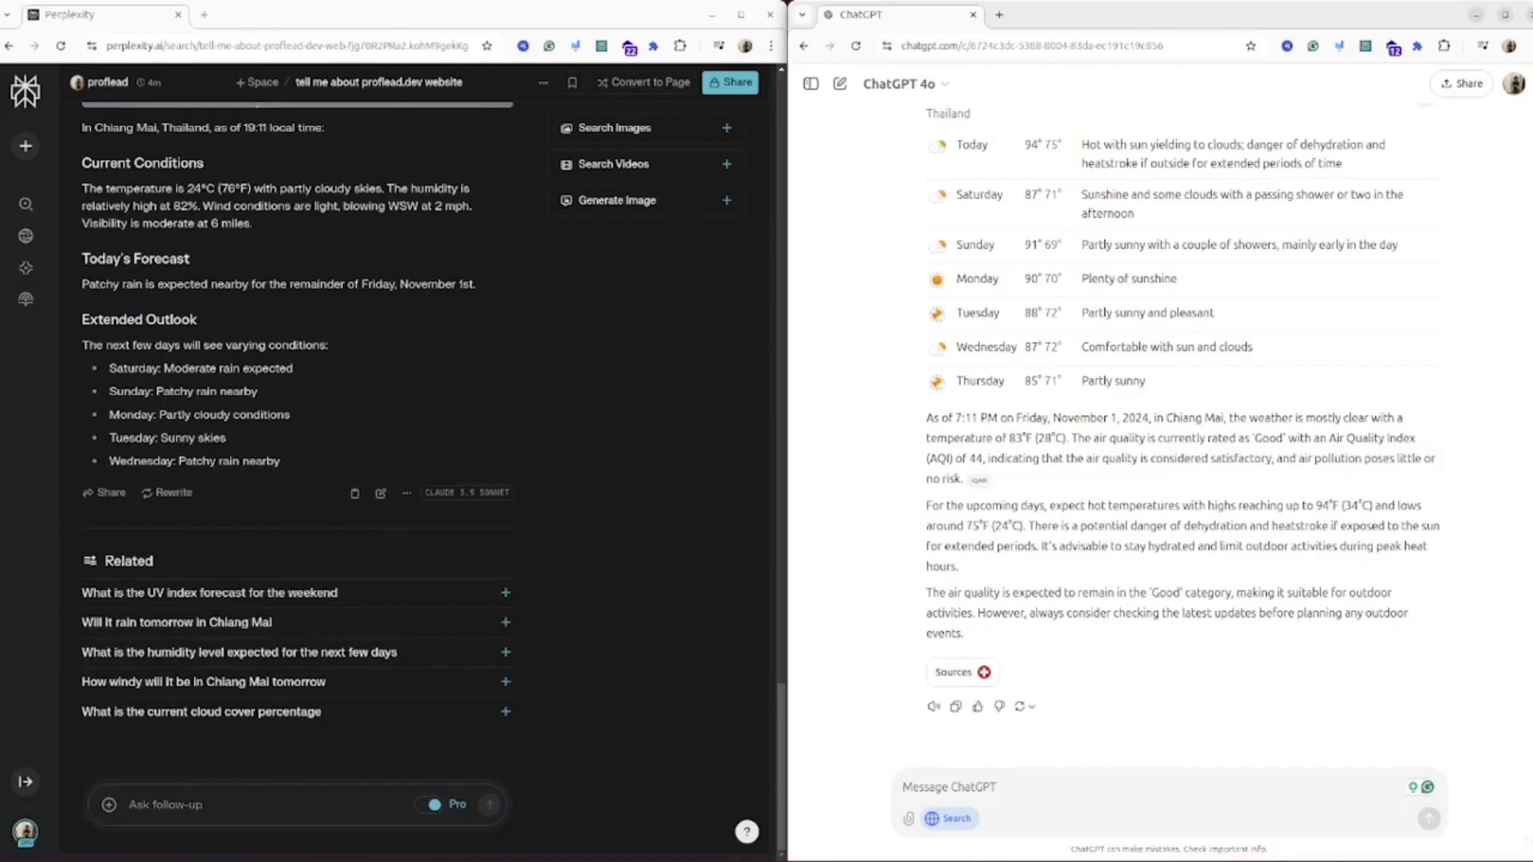
Step: Ask both Perplexity and ChatGPT the Chiang Mai traffic question
click(1157, 787)
text(what is the traffic situation in chiang mai now?)
key(ctrl+a)
key(ctrl+c)
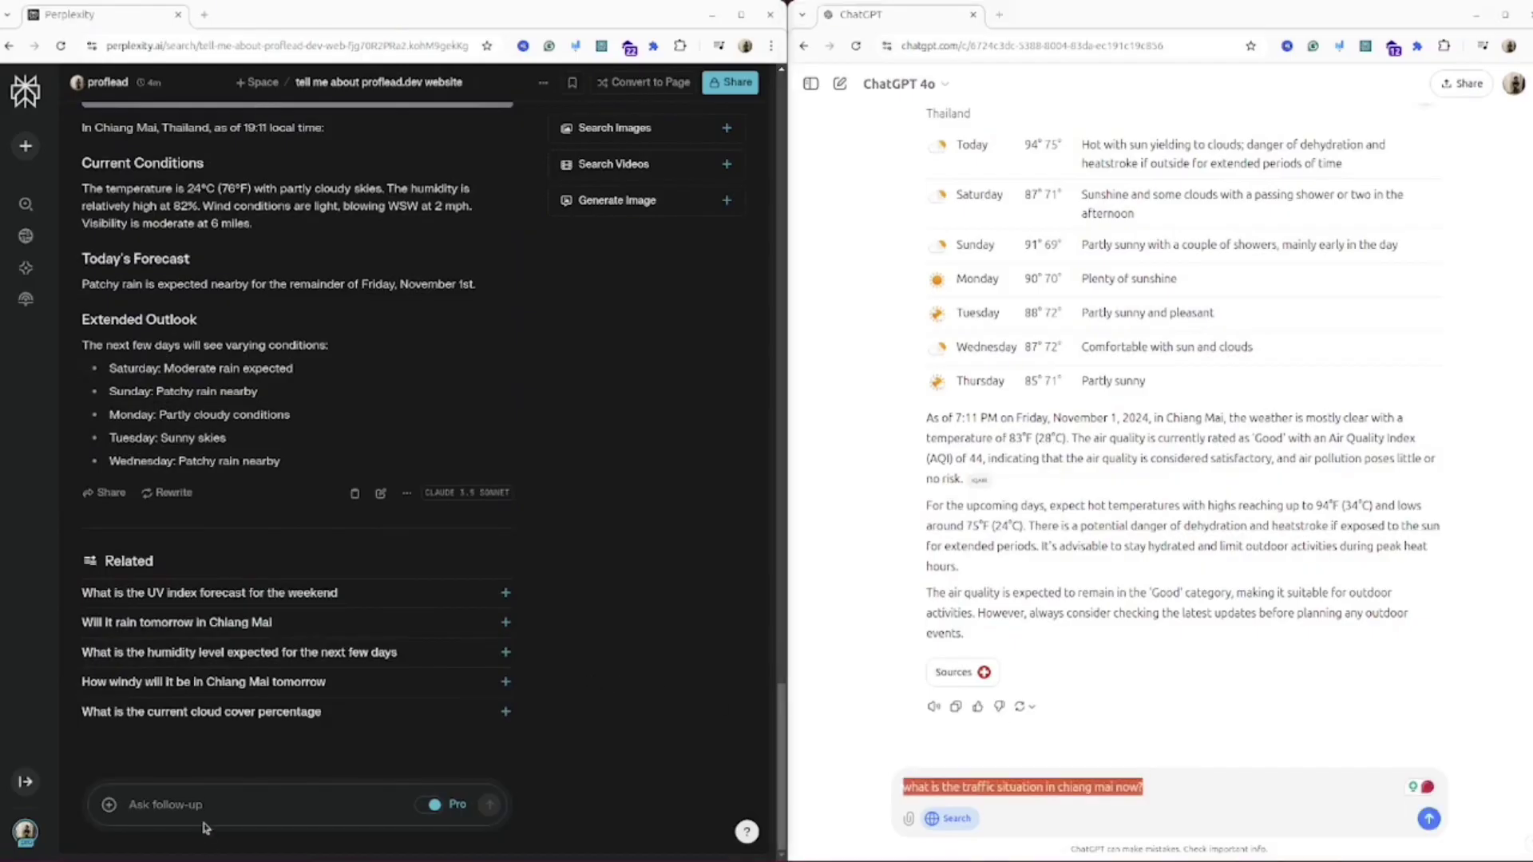
click(199, 805)
key(ctrl+v)
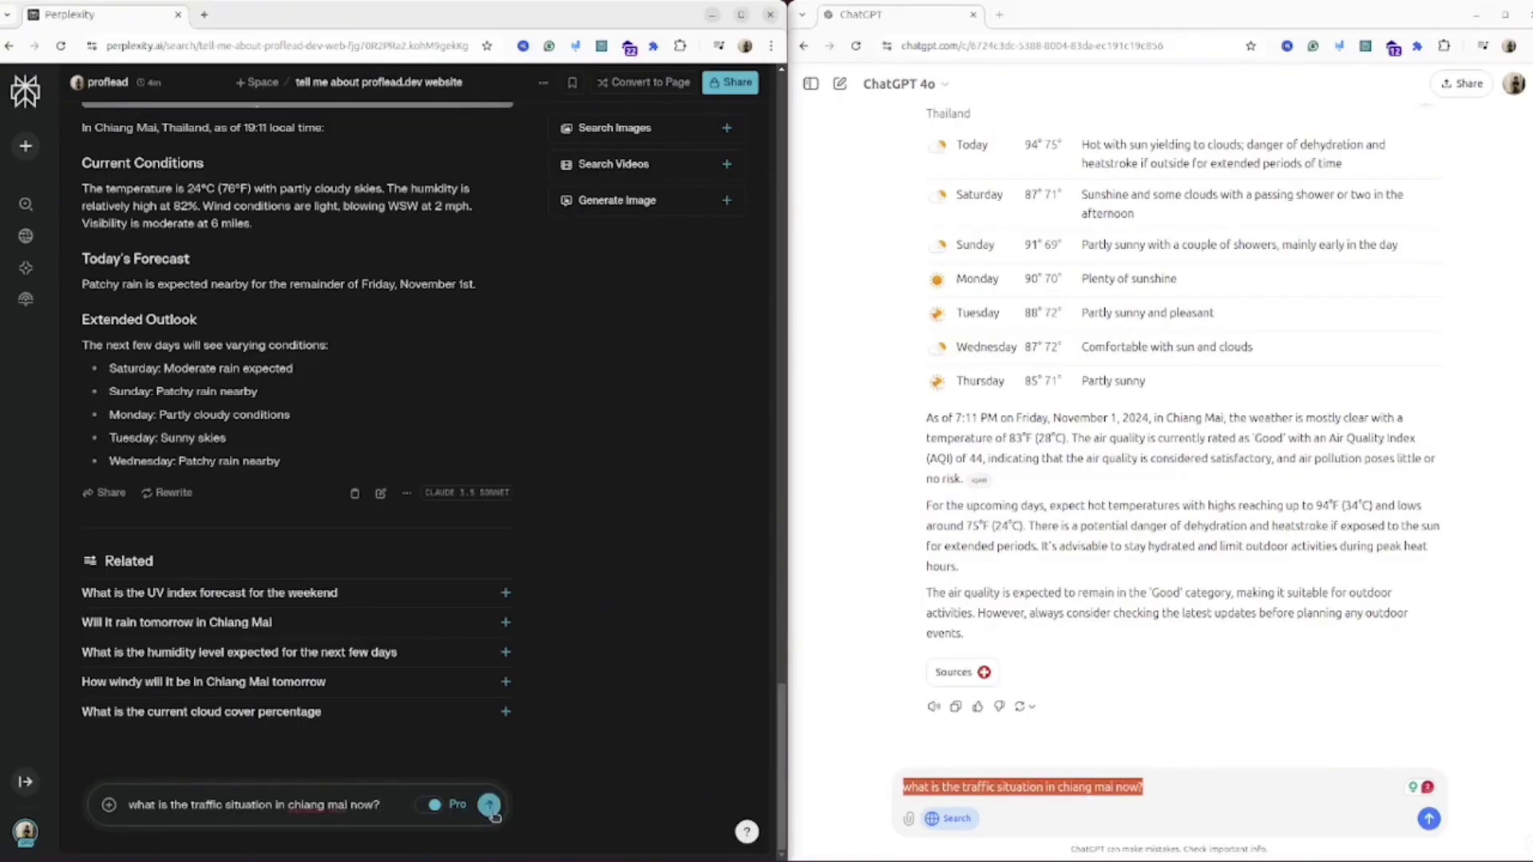
click(490, 808)
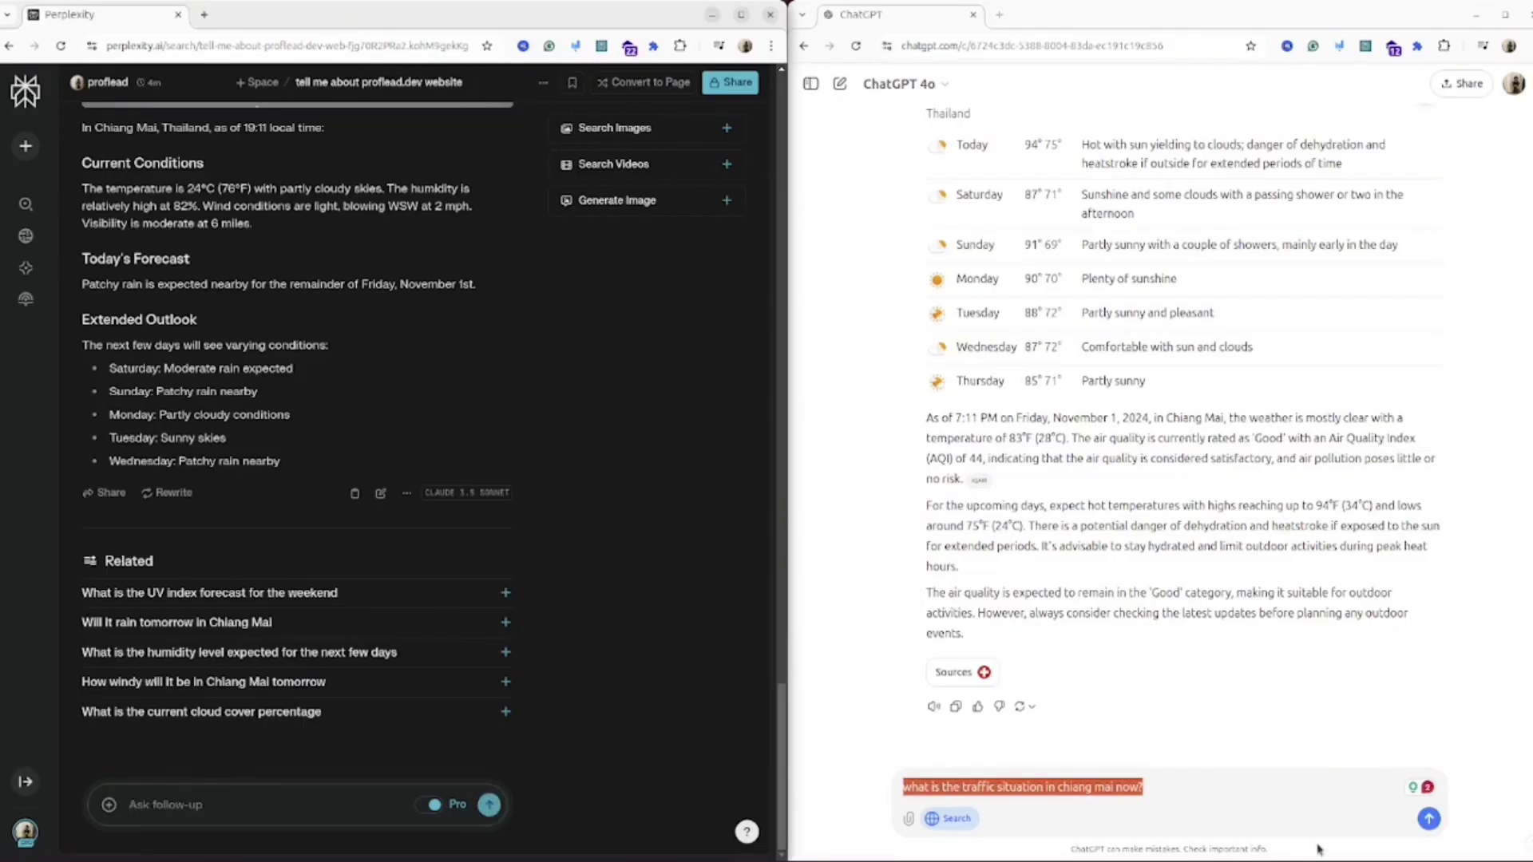
click(1428, 819)
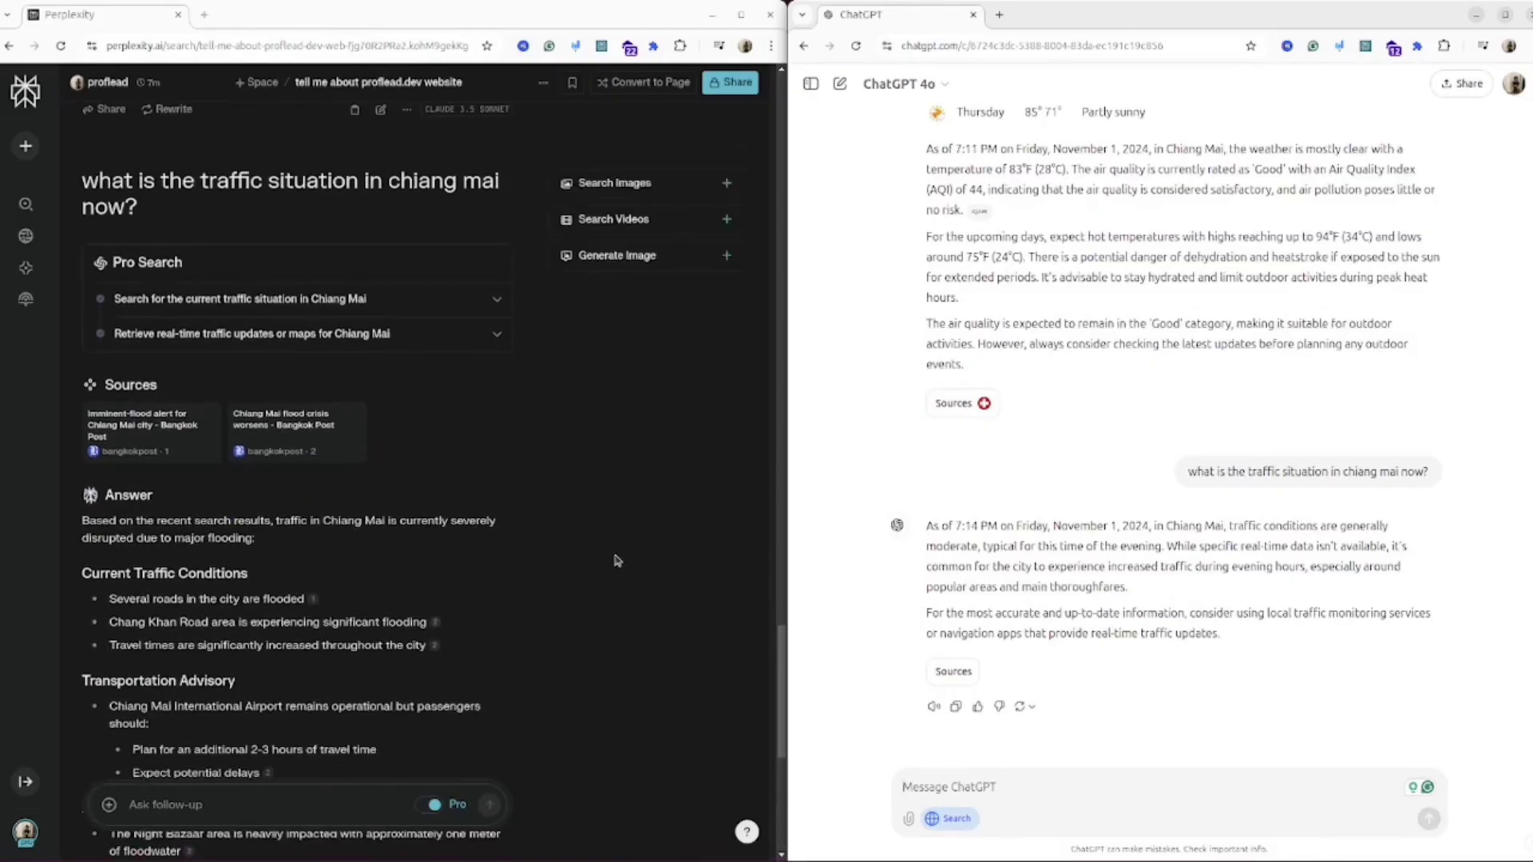
Step: Scroll through Perplexity's traffic answer reporting severe flooding disruption
scroll(613, 565, down, 1)
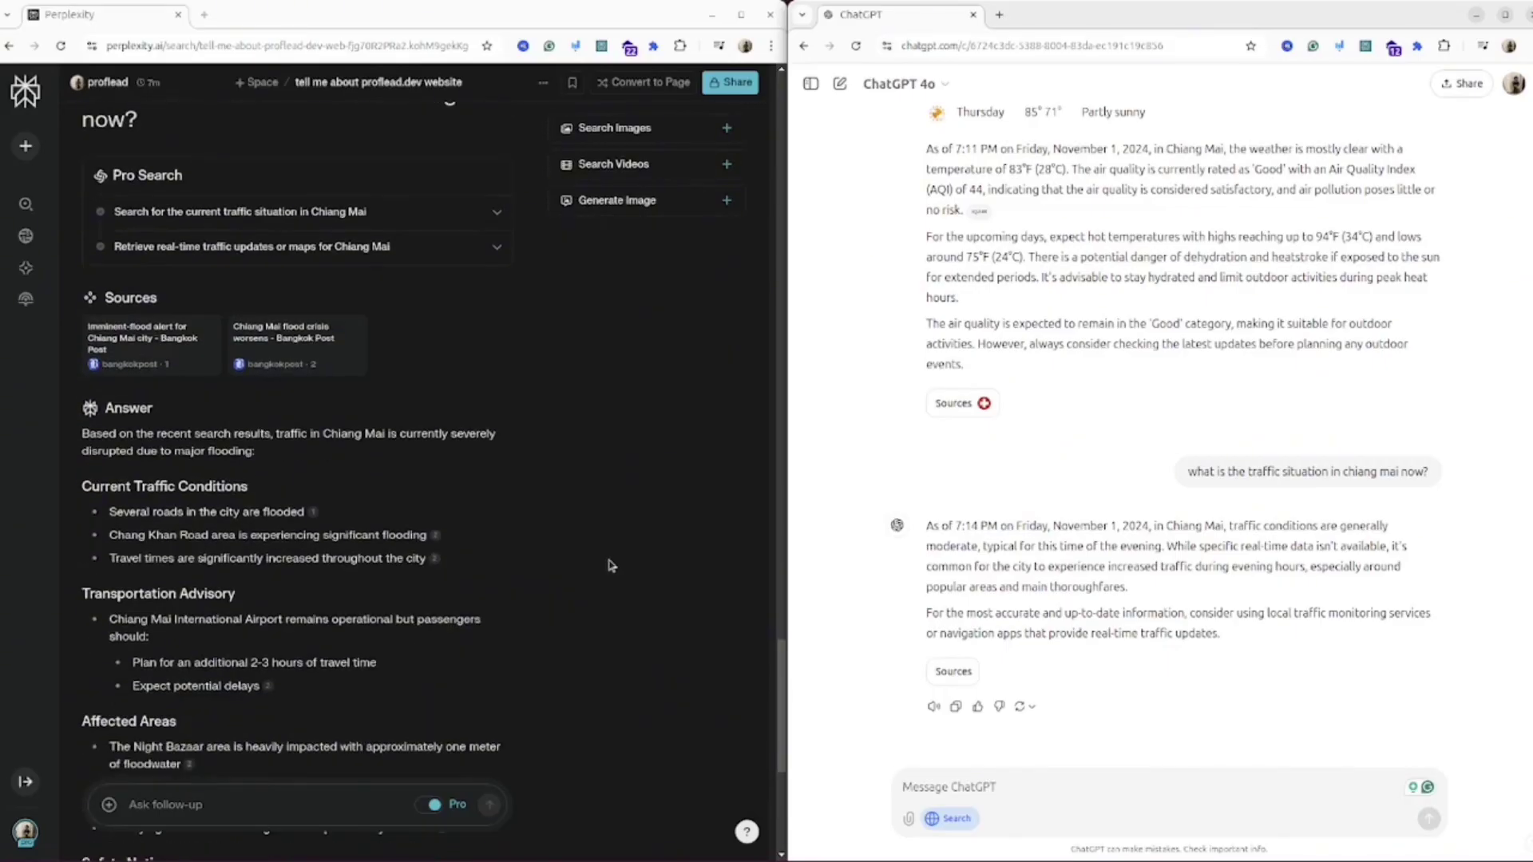
scroll(591, 563, down, 1)
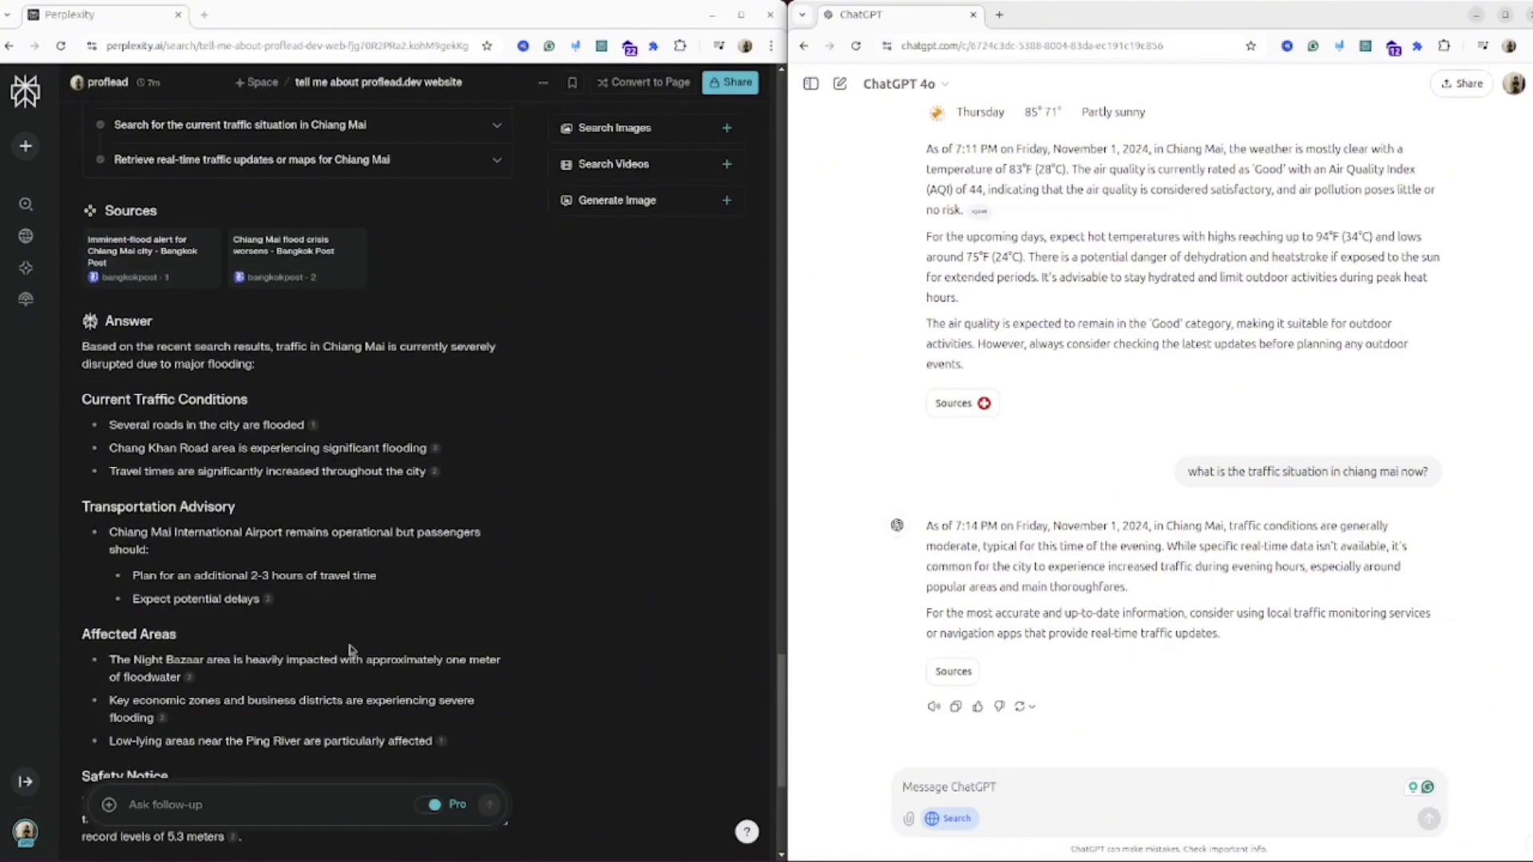
scroll(355, 651, down, 1)
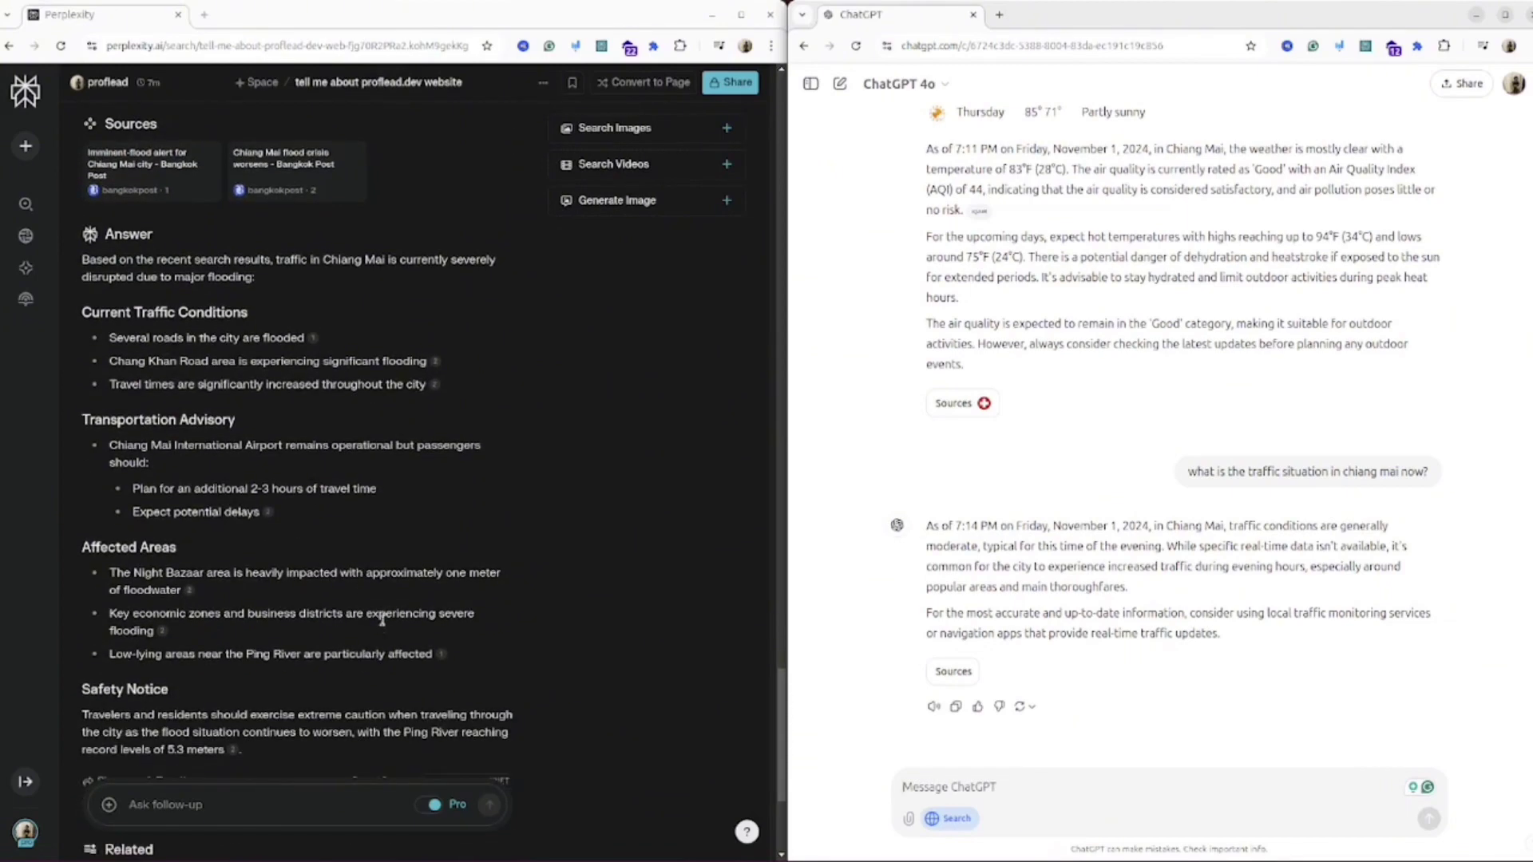
scroll(413, 641, down, 1)
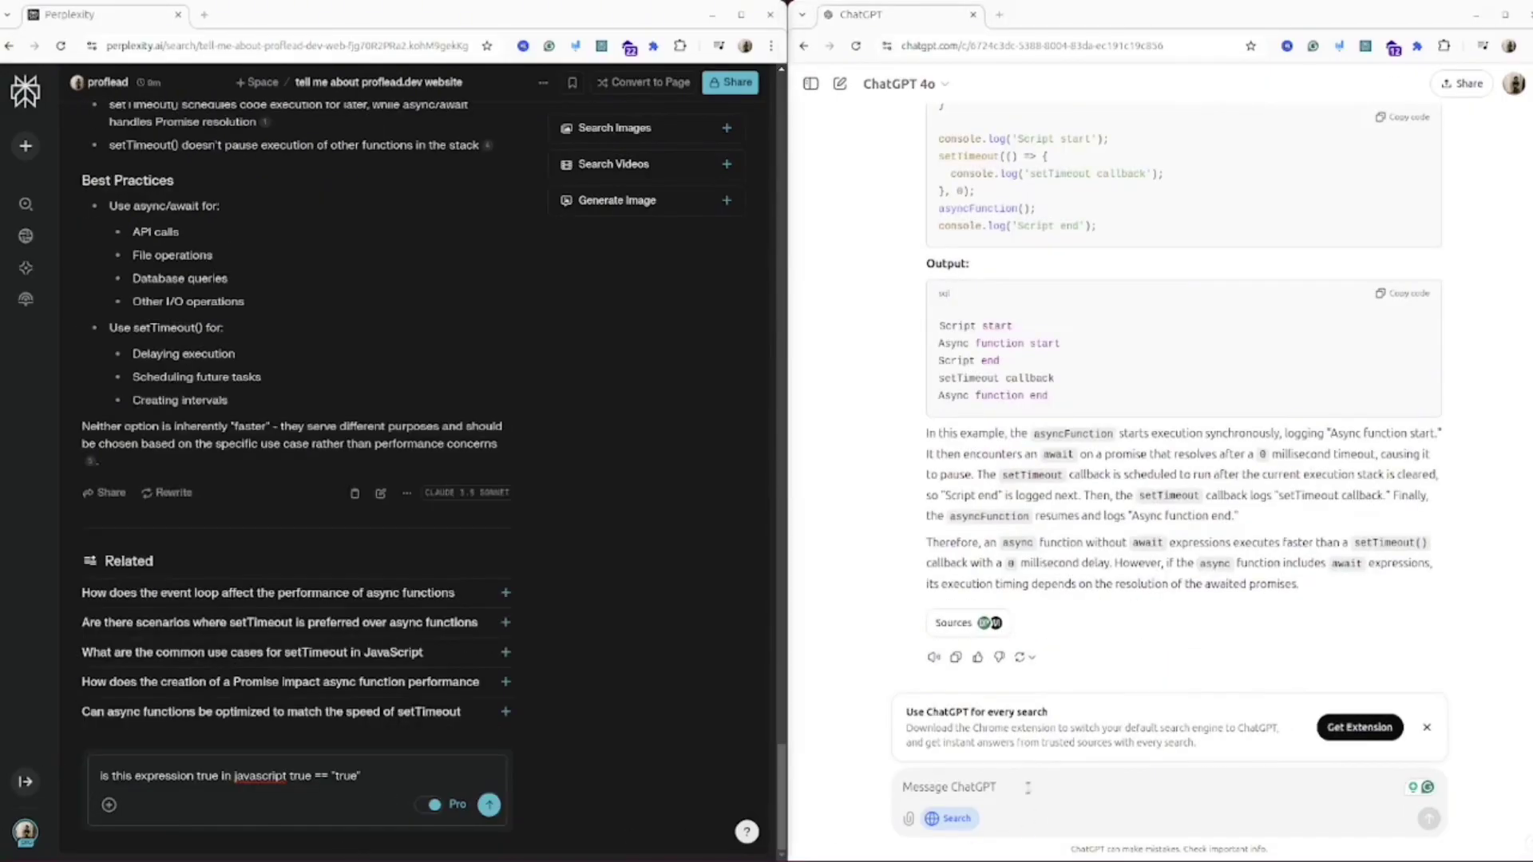
Step: Ask both chats whether true == "true" and true === "true" are true, then start the next Perplexity prompt
click(1026, 784)
text(is this expression true in javascript true == "true")
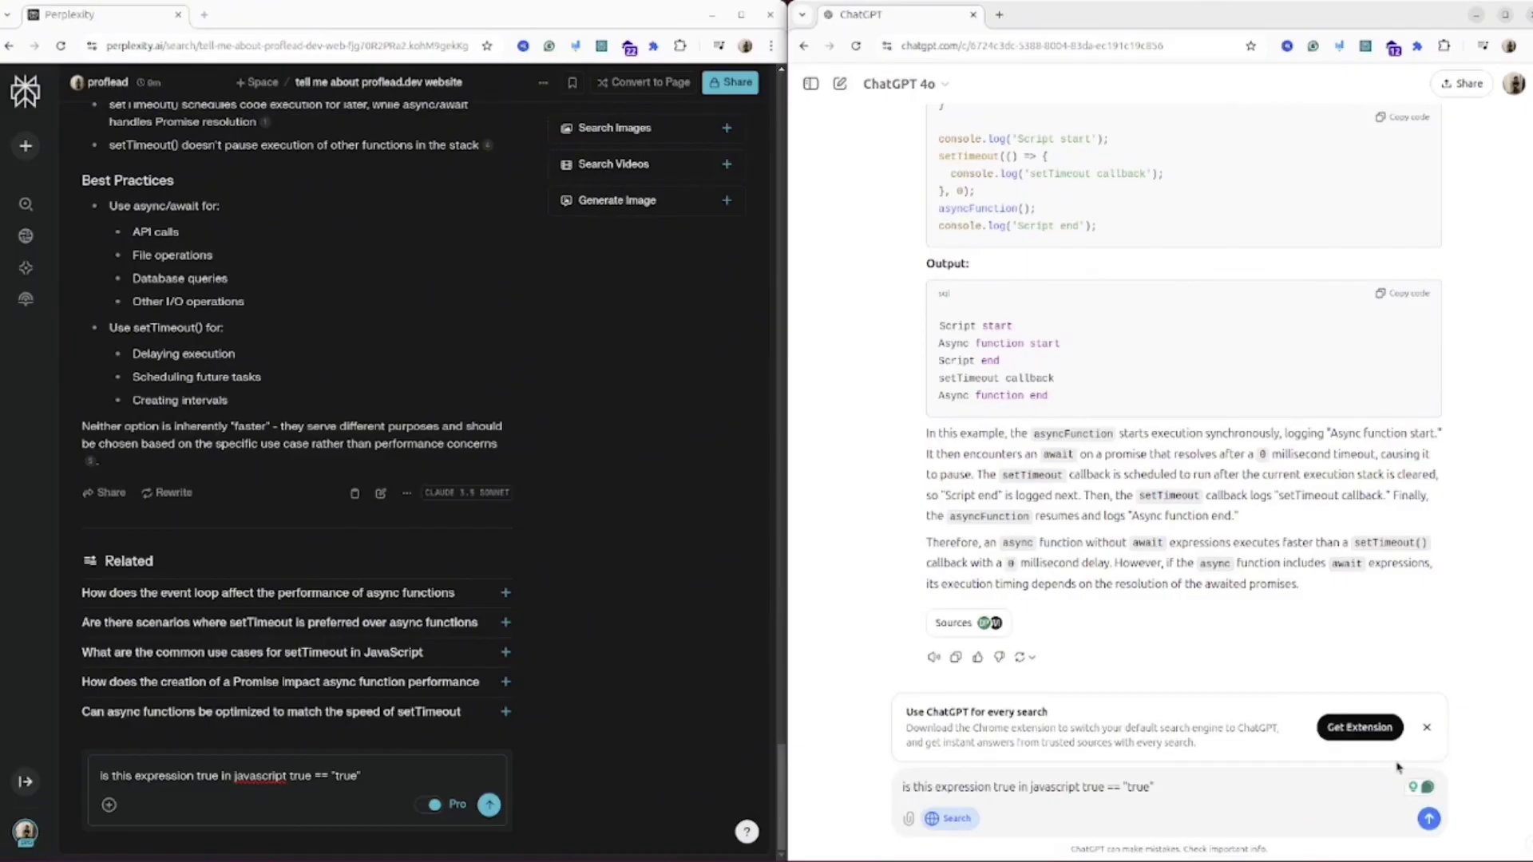
click(1428, 819)
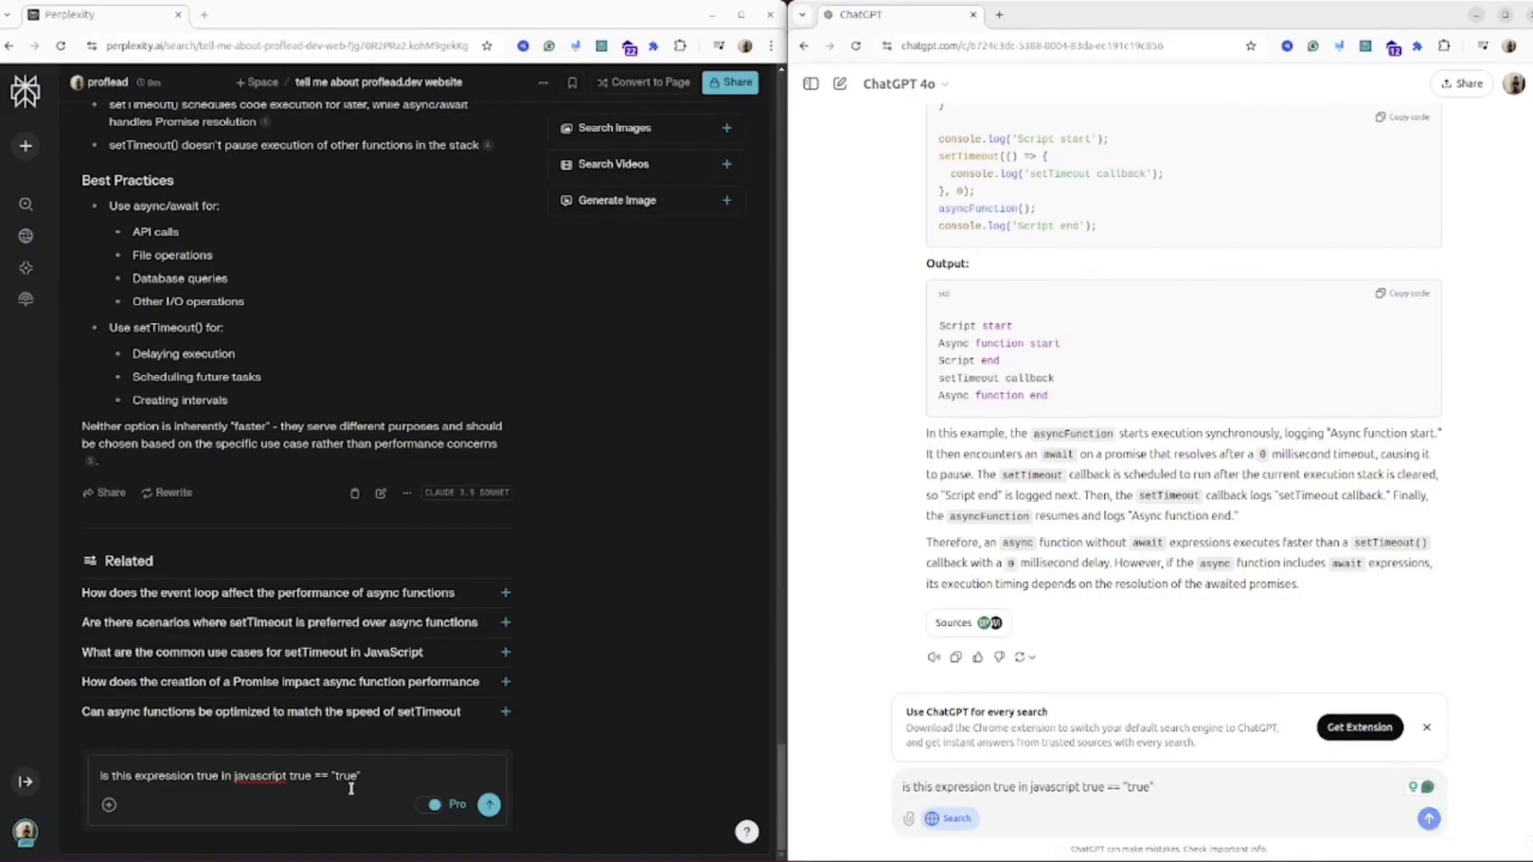
click(491, 806)
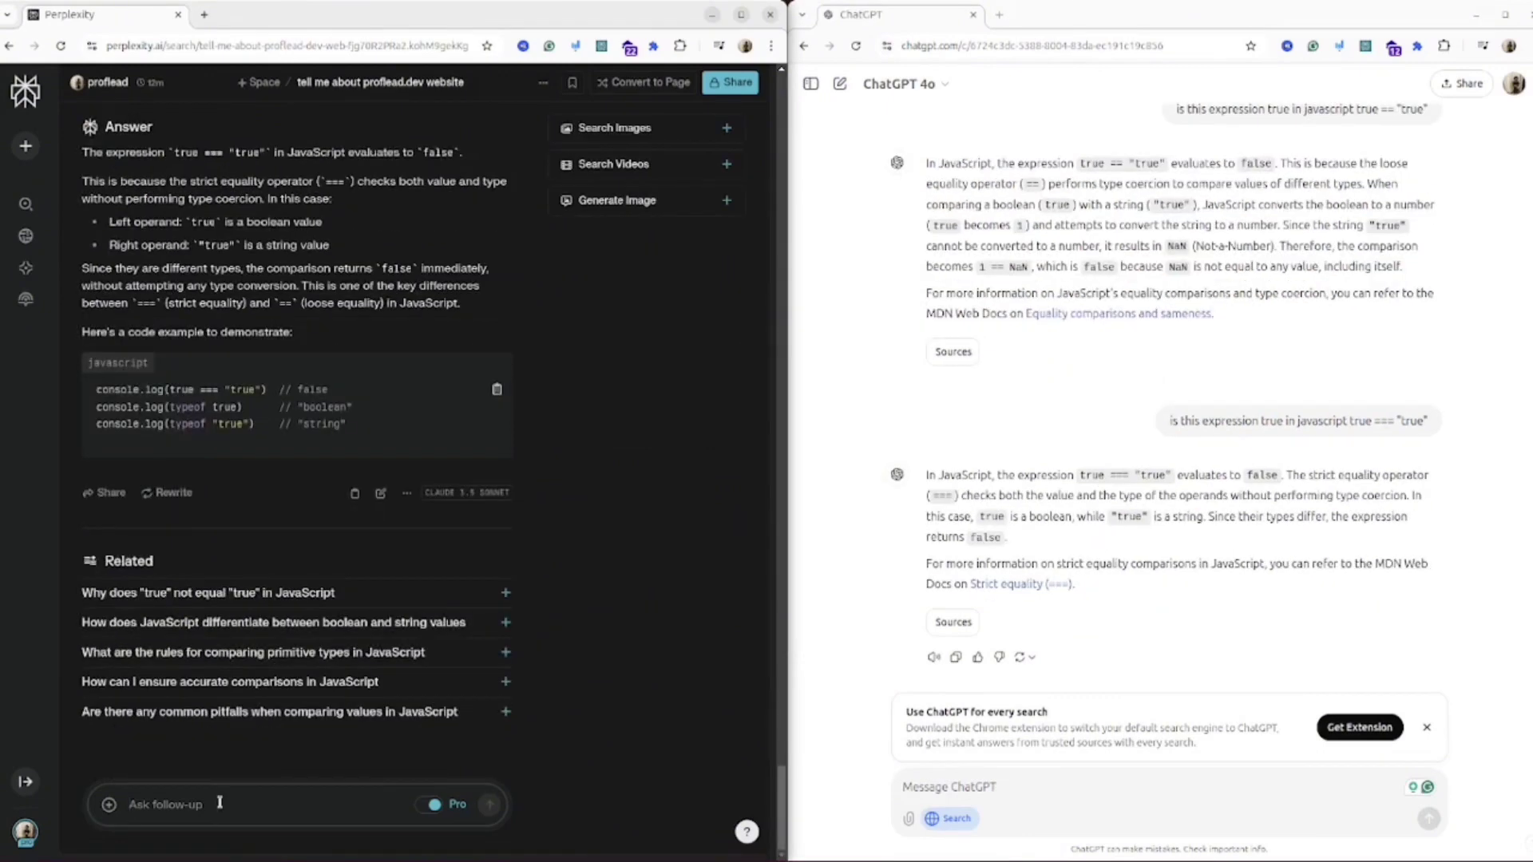
text(how about 0 == "0)
Step: Send 'how about 0 == "0"' to ChatGPT and Perplexity, then scroll Perplexity's code example
key(ctrl+a)
key(ctrl+c)
click(1038, 794)
key(ctrl+v)
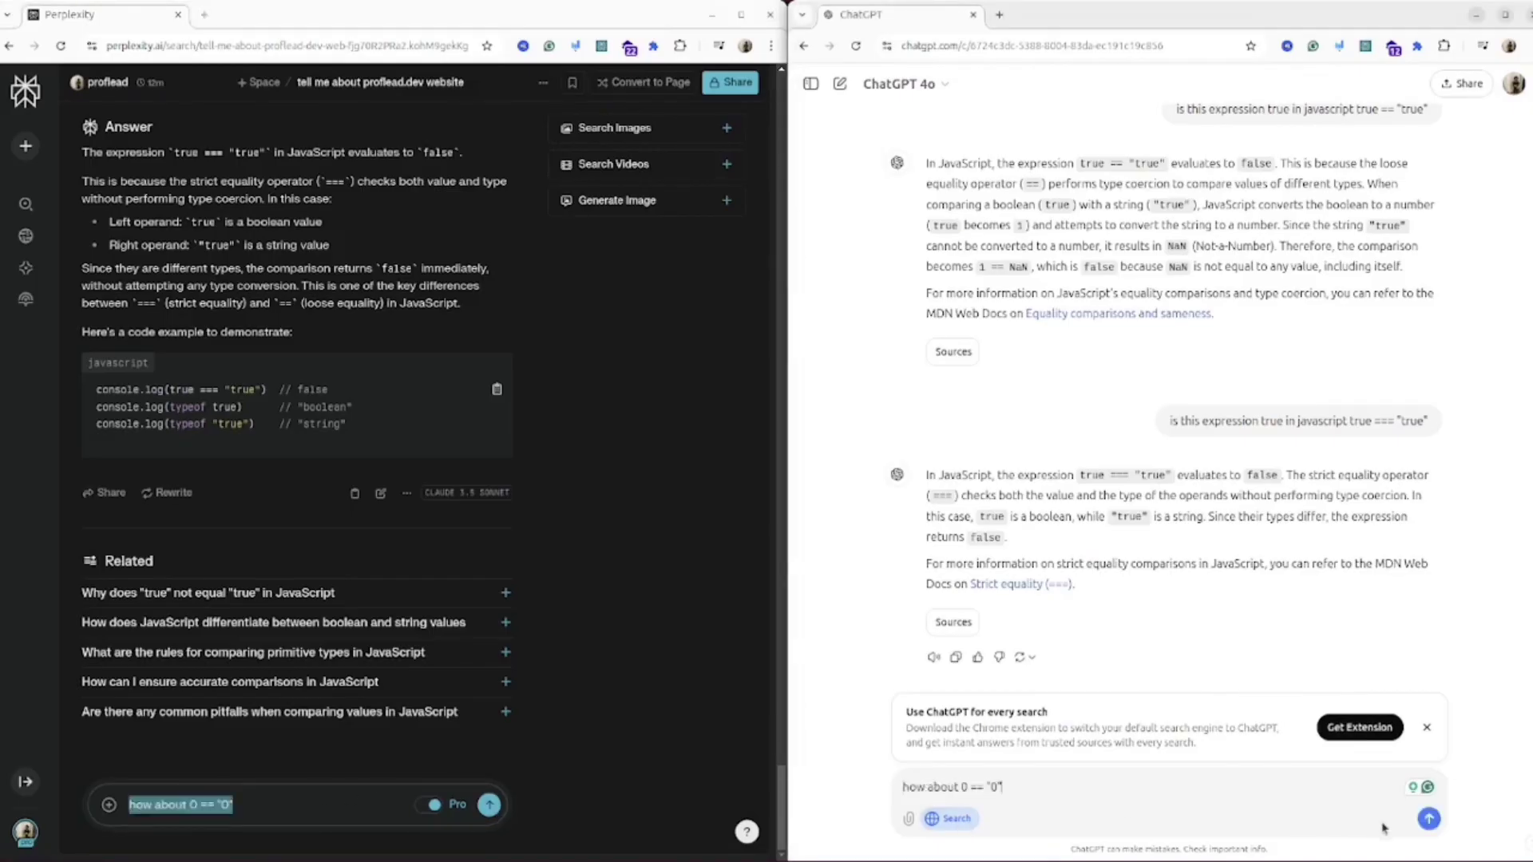
key(Return)
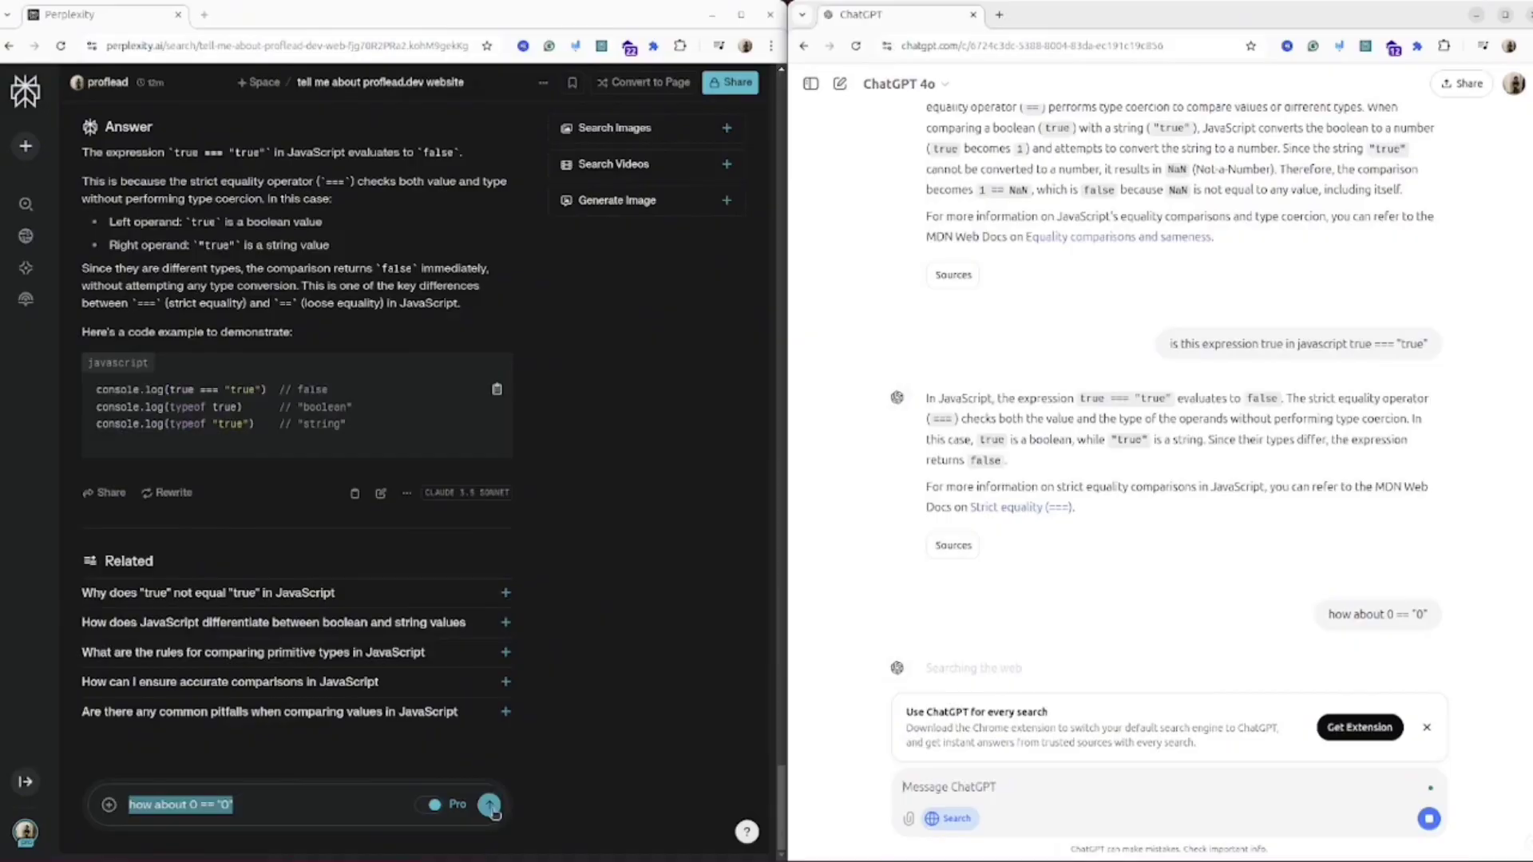
click(489, 805)
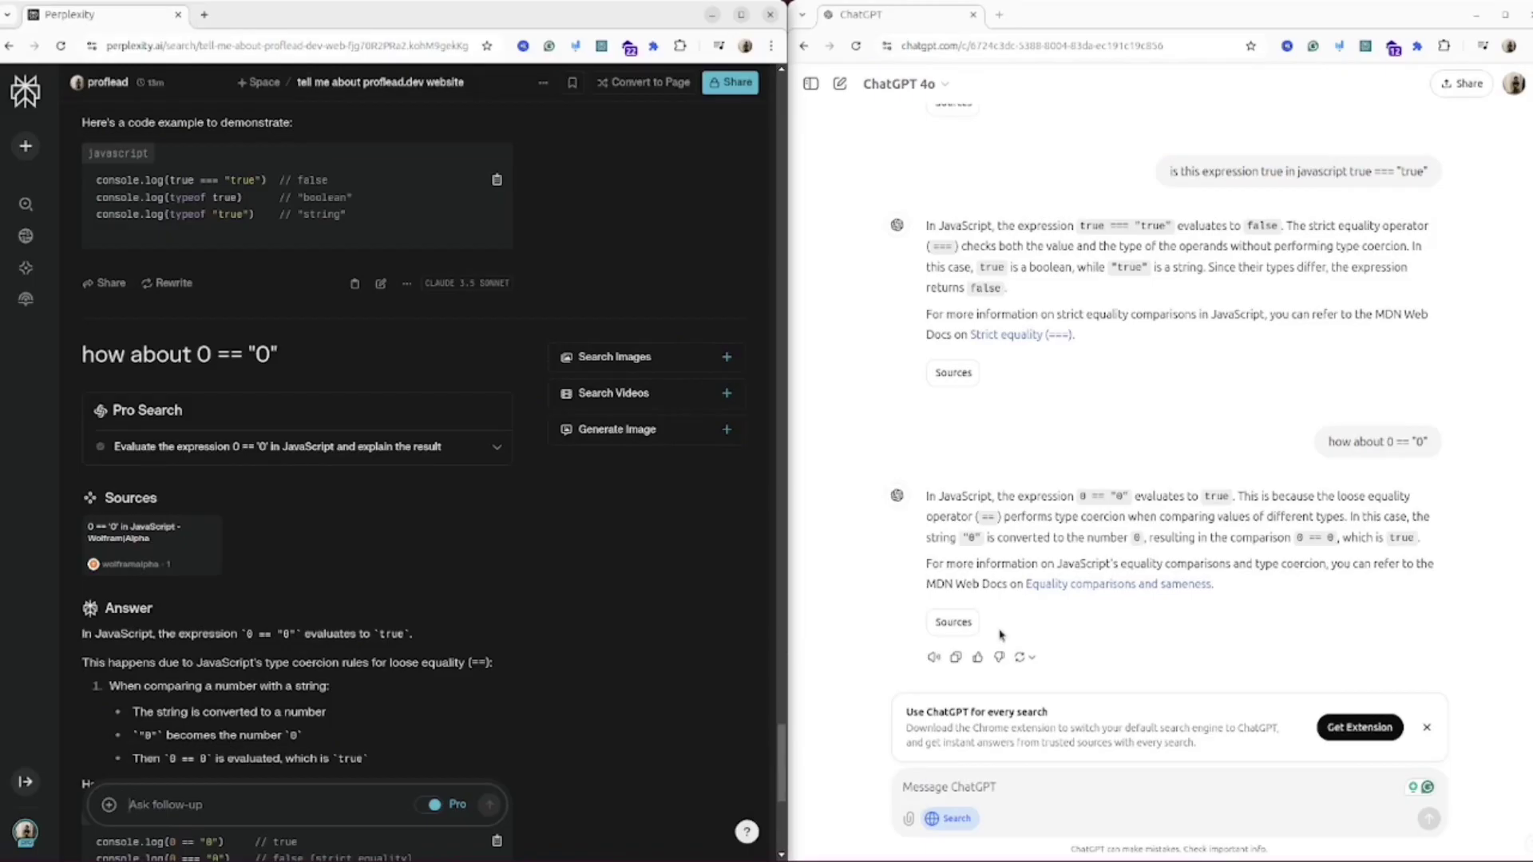
scroll(457, 568, down, 1)
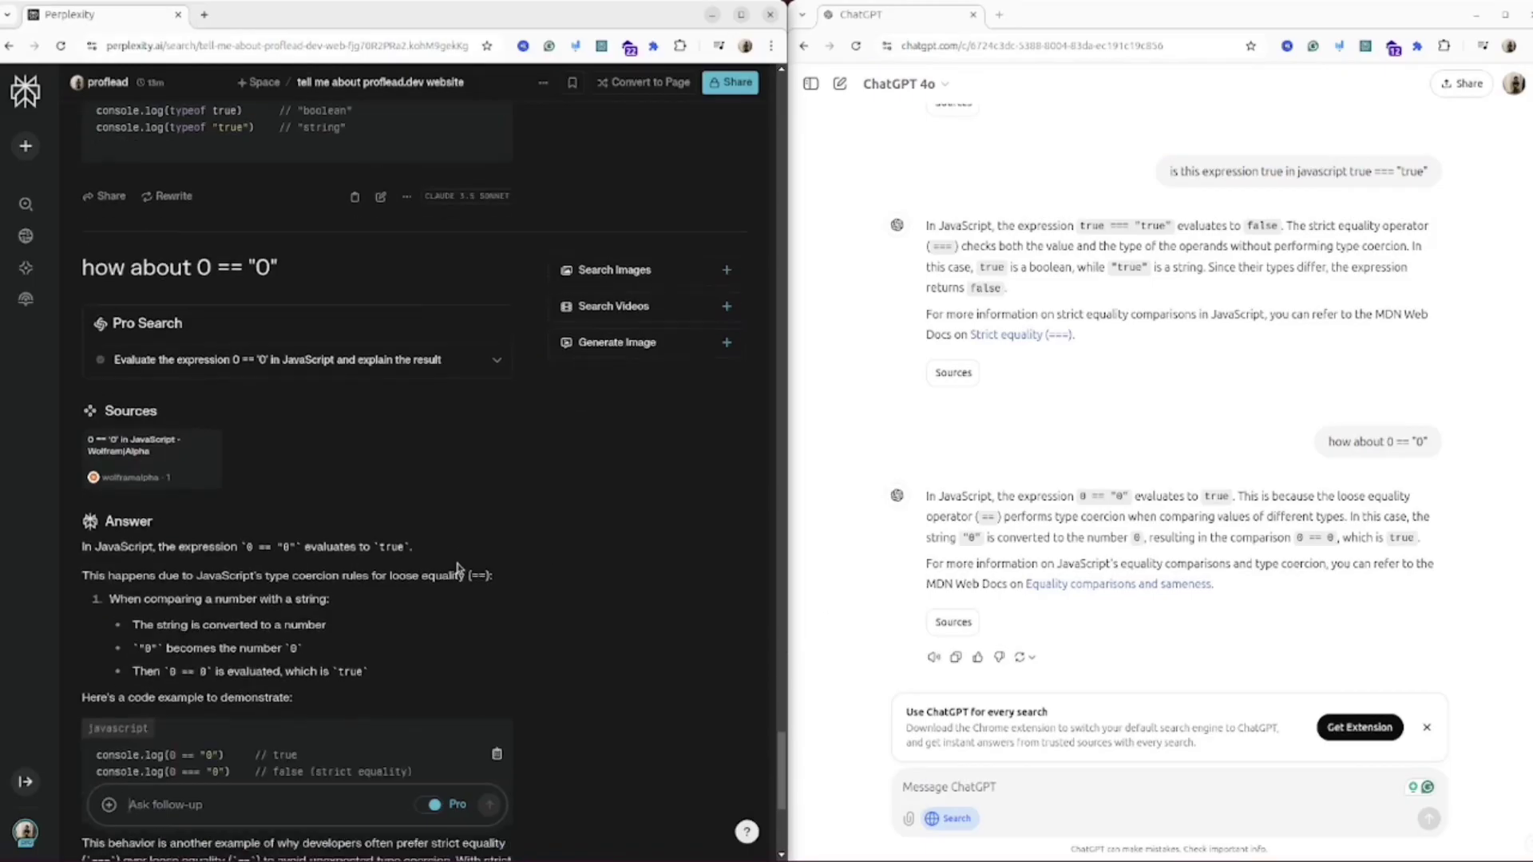
scroll(459, 567, down, 3)
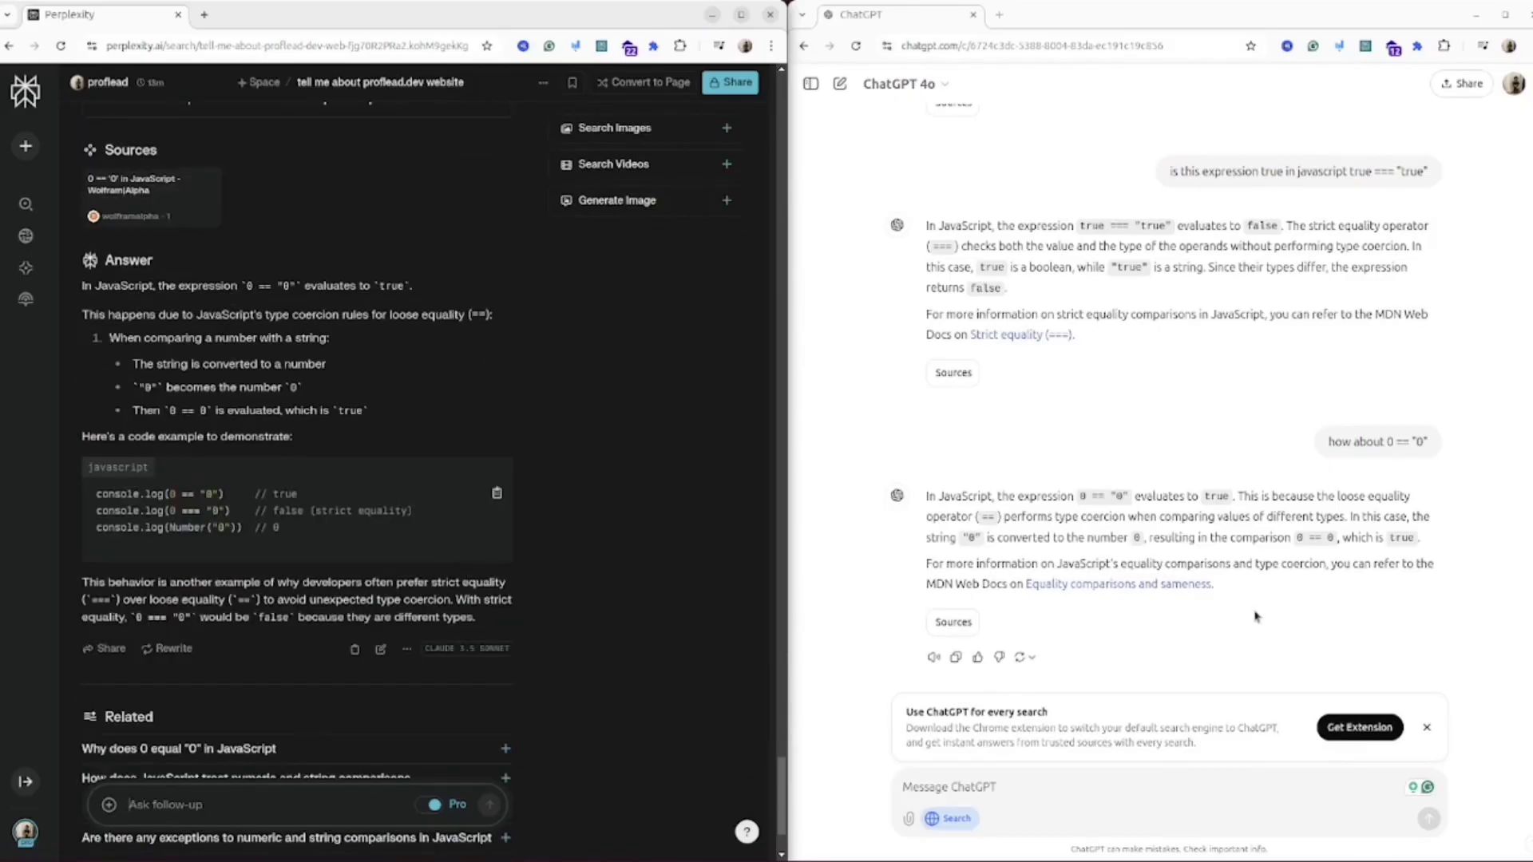
Step: Ask both chats 'give me the best link to learn about it' and compare the freeCodeCamp and MDN recommendations
click(317, 803)
text(give me the best link to learn about it)
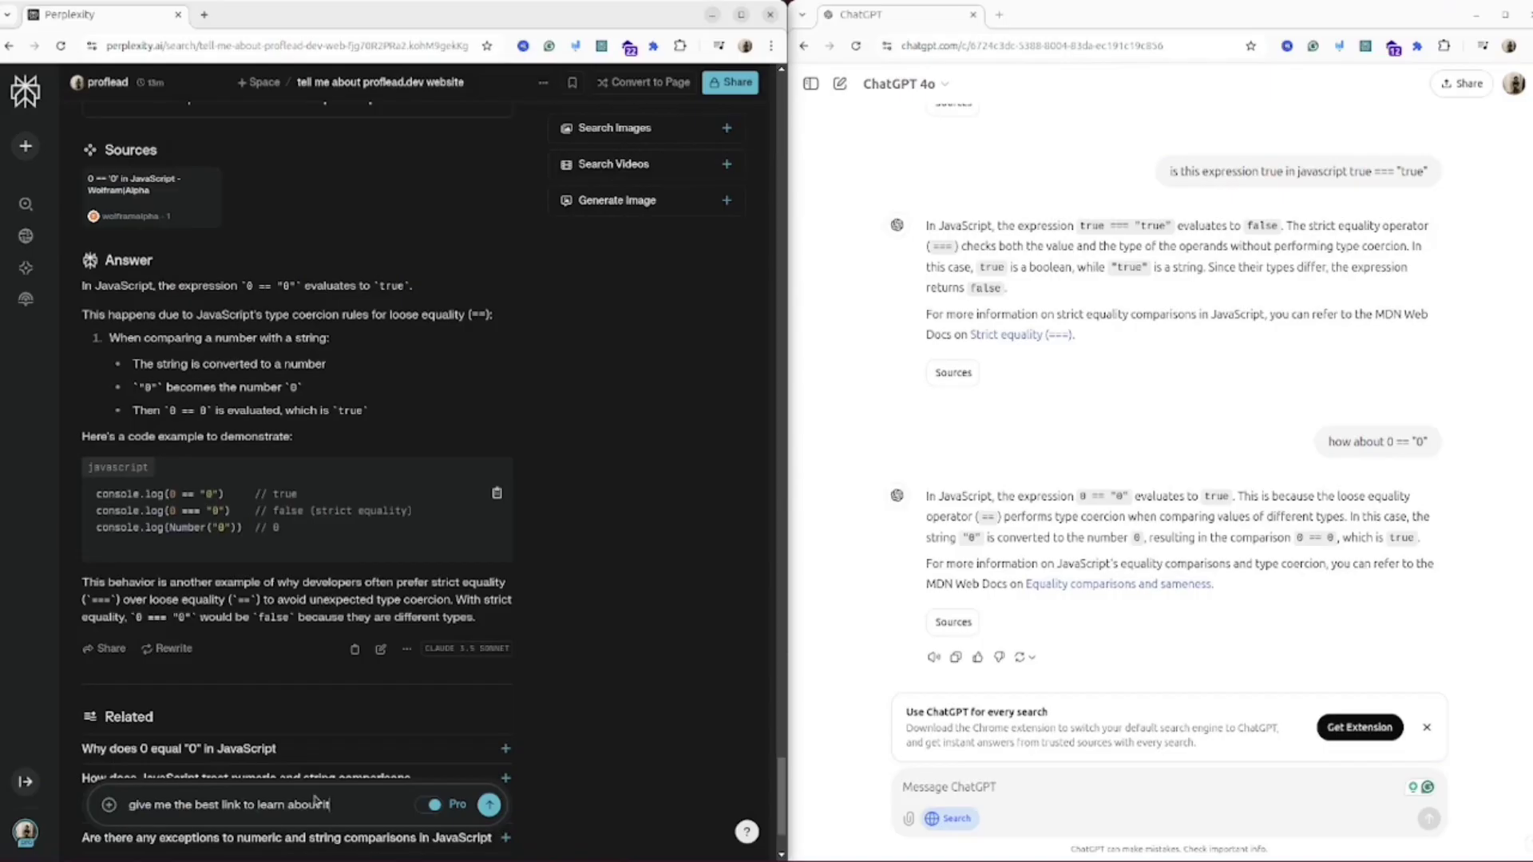
key(ctrl+a)
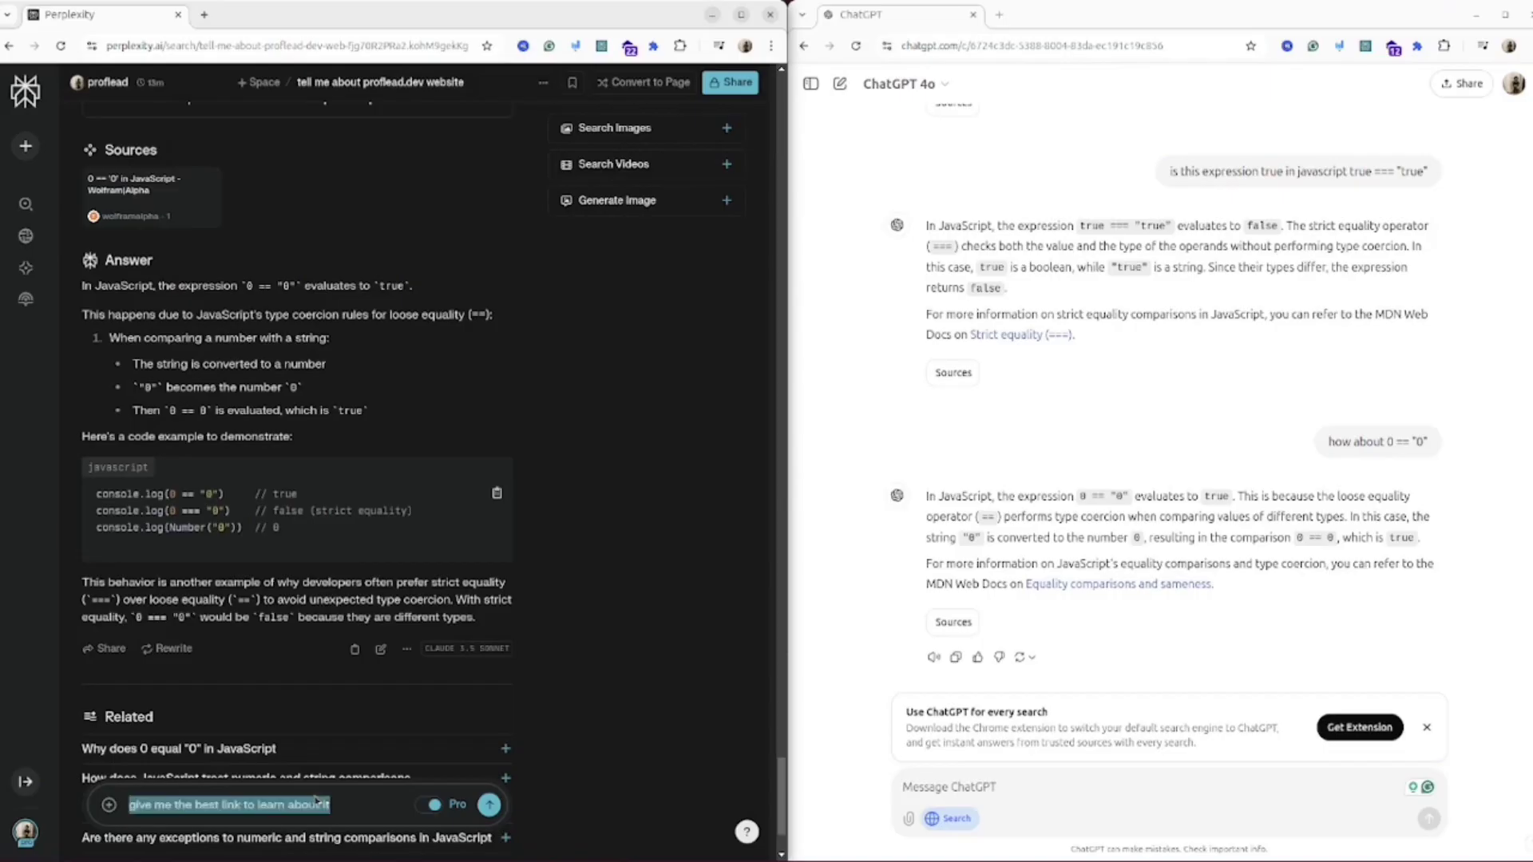
key(ctrl+c)
click(1002, 786)
key(ctrl+v)
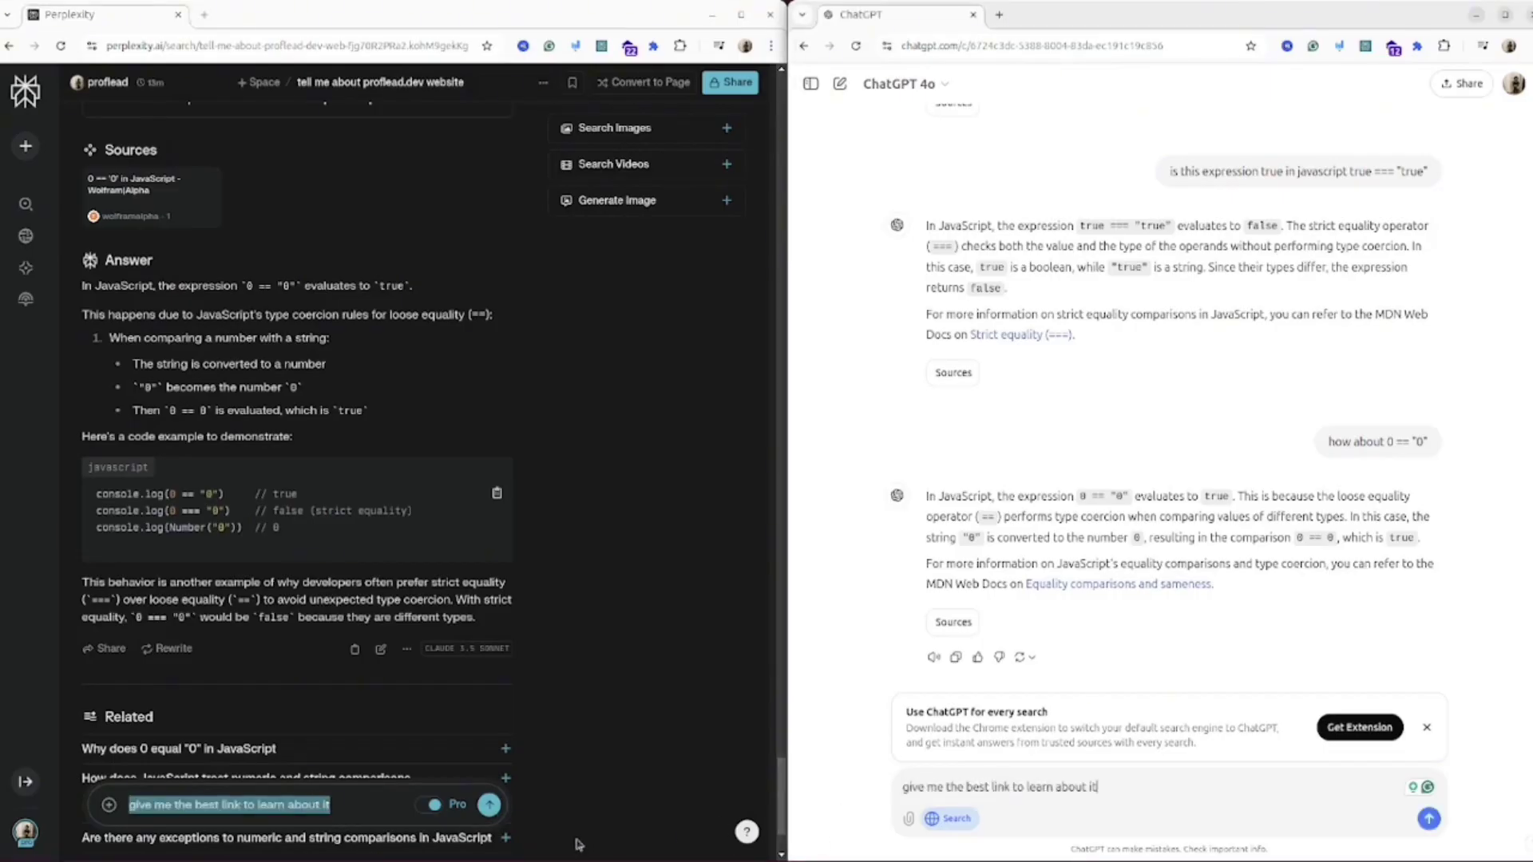
click(489, 805)
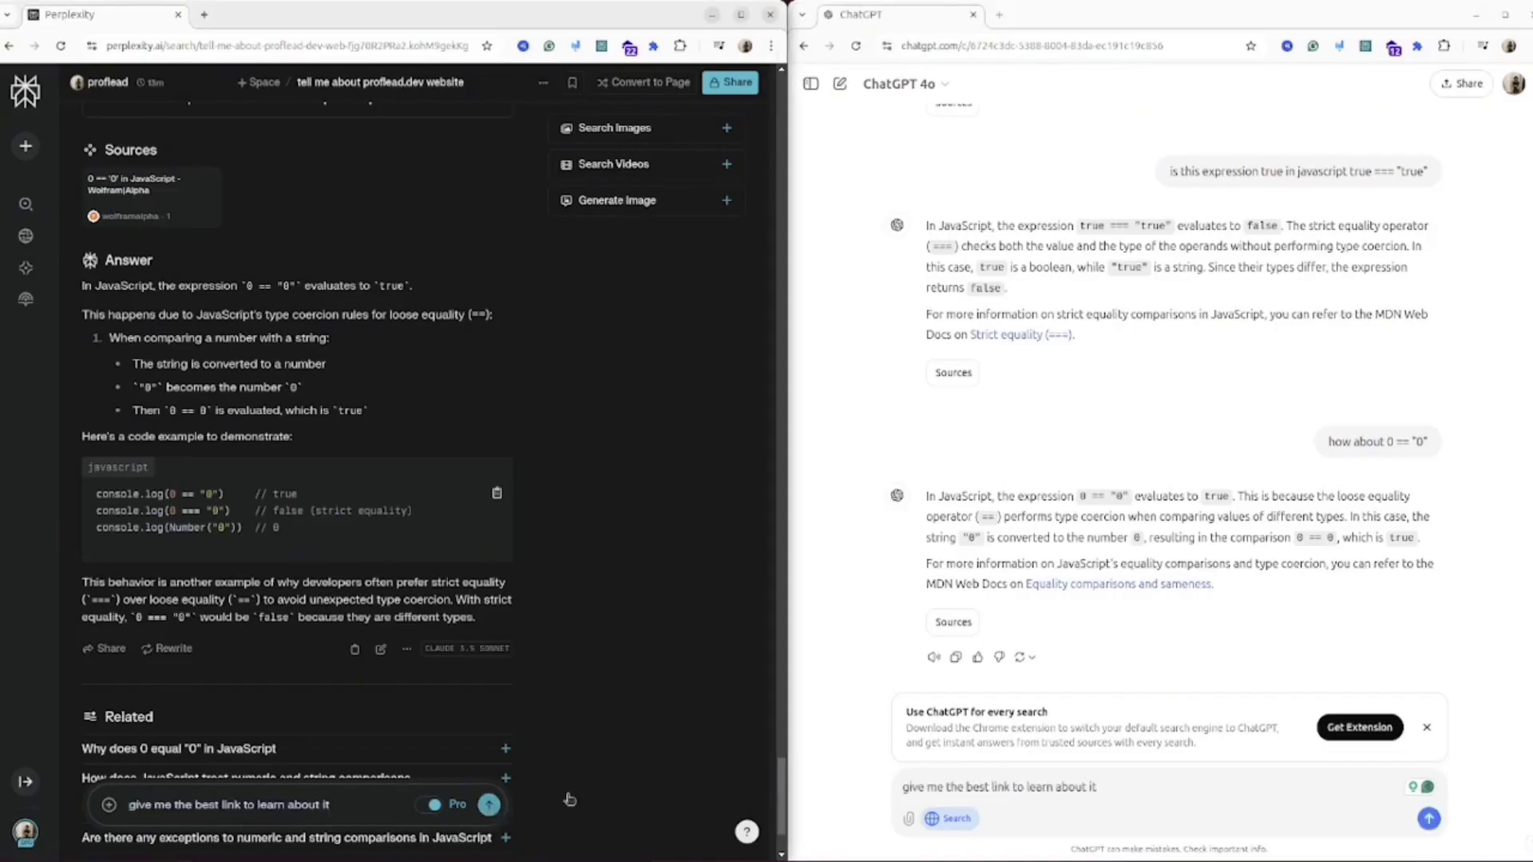
click(1428, 819)
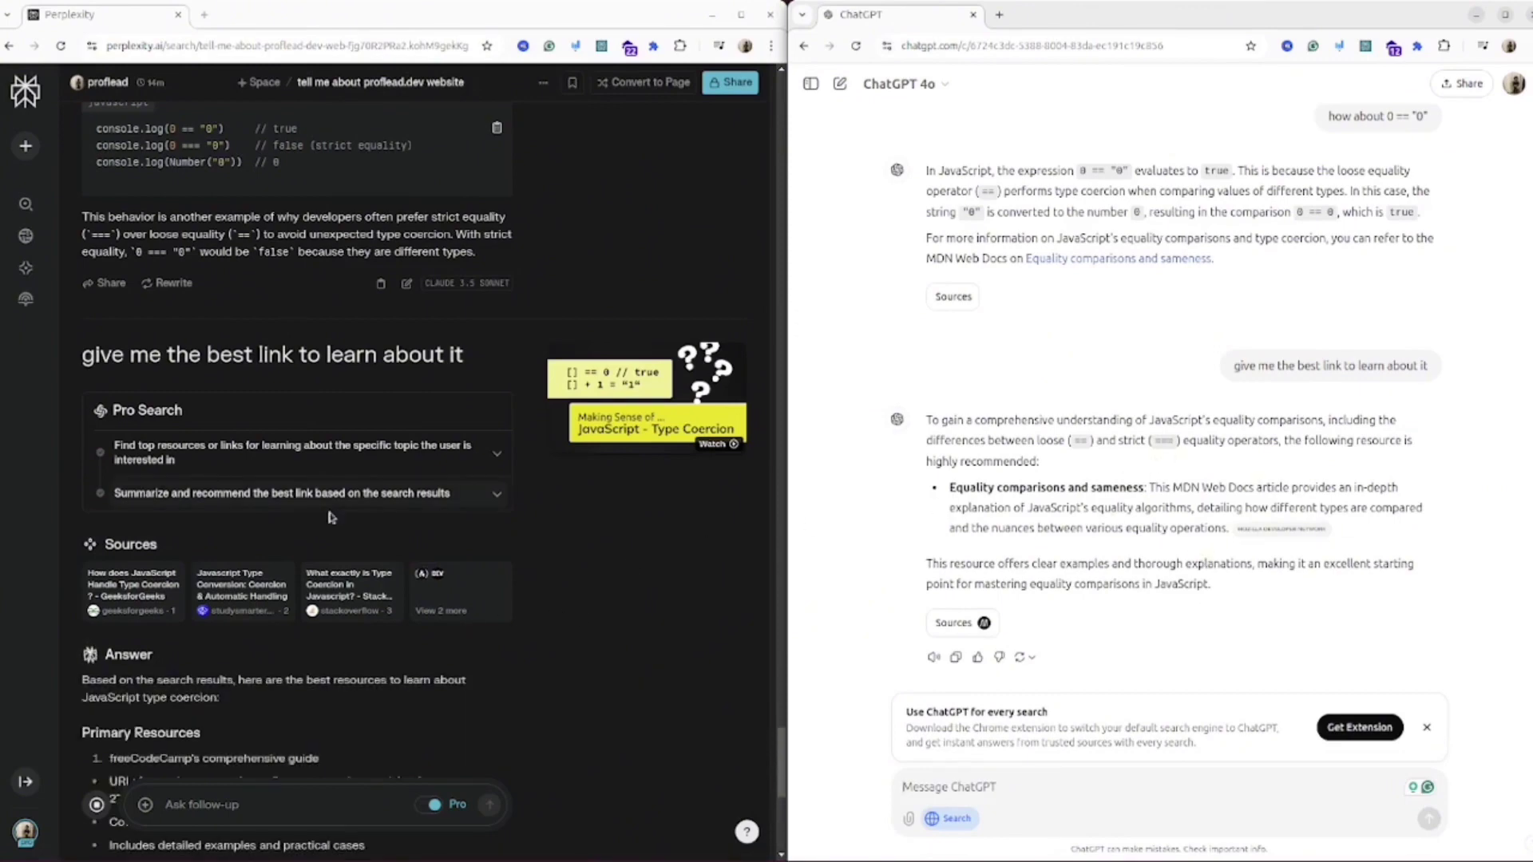
scroll(334, 518, down, 2)
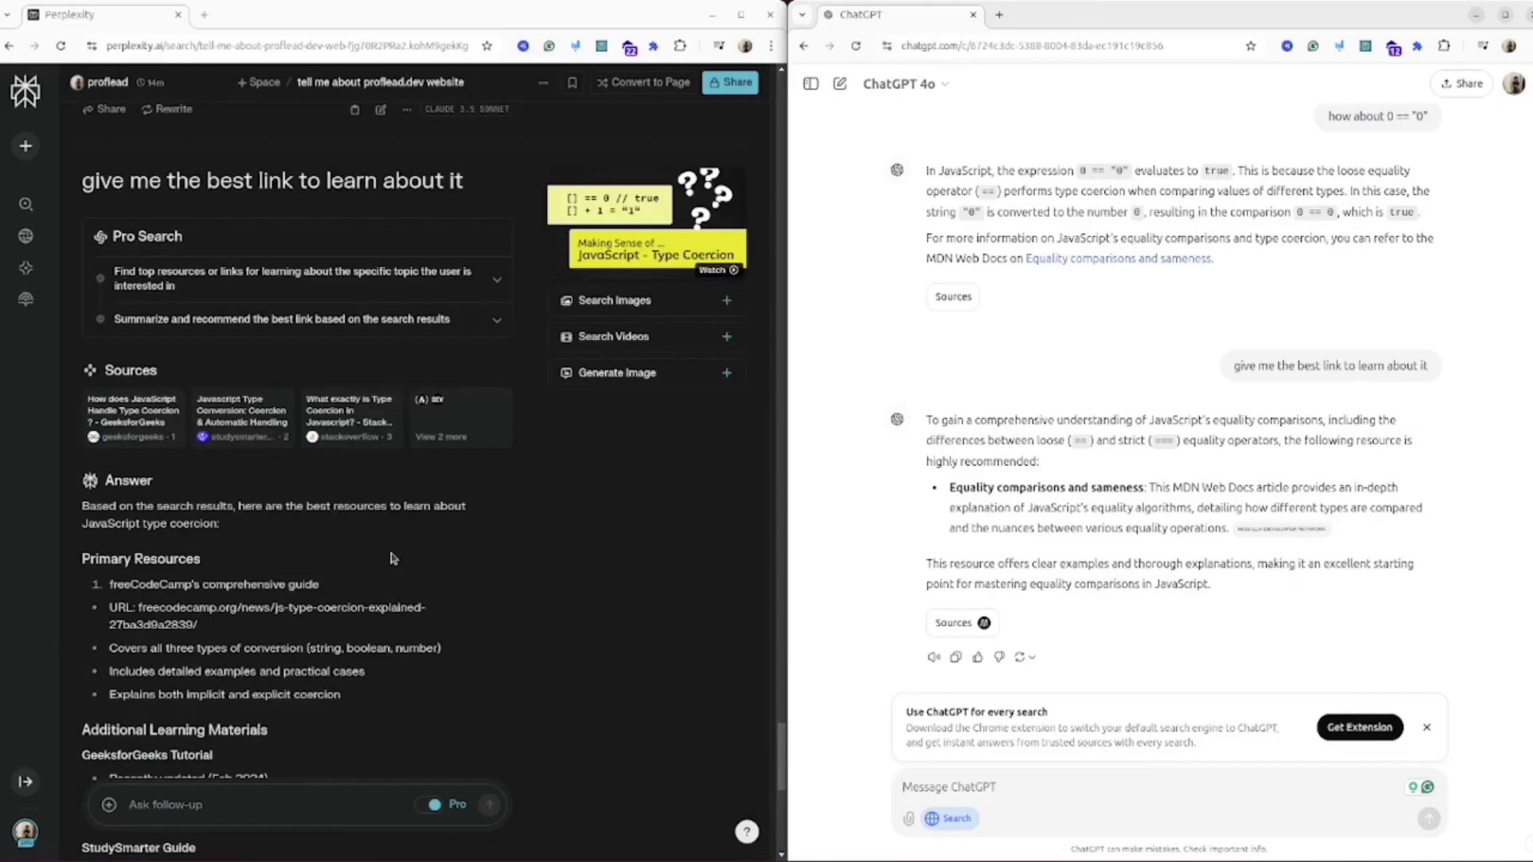
scroll(393, 558, down, 2)
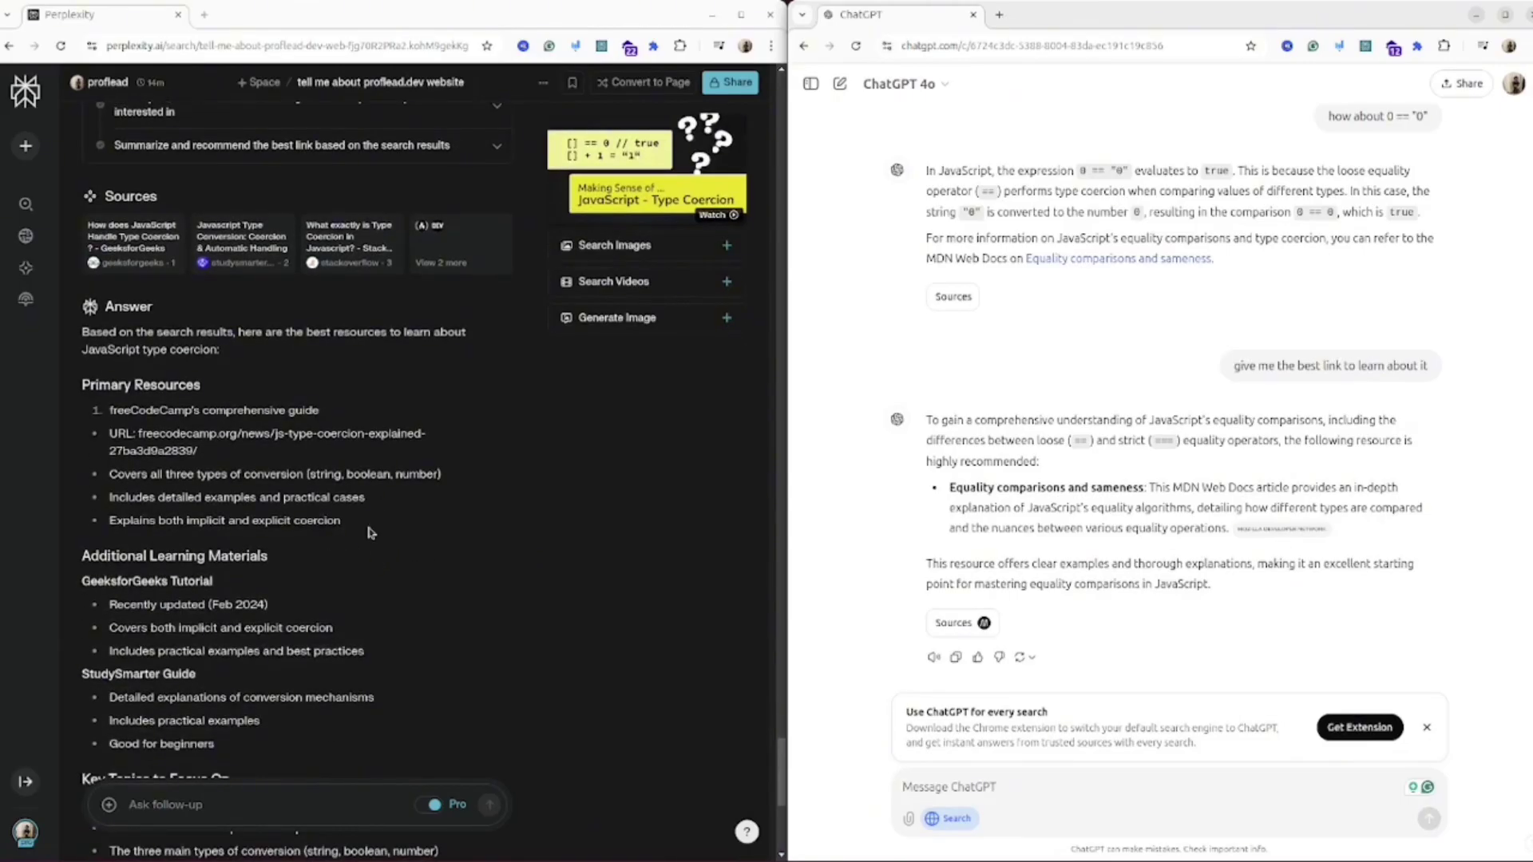
scroll(300, 577, down, 2)
scroll(300, 577, down, 2)
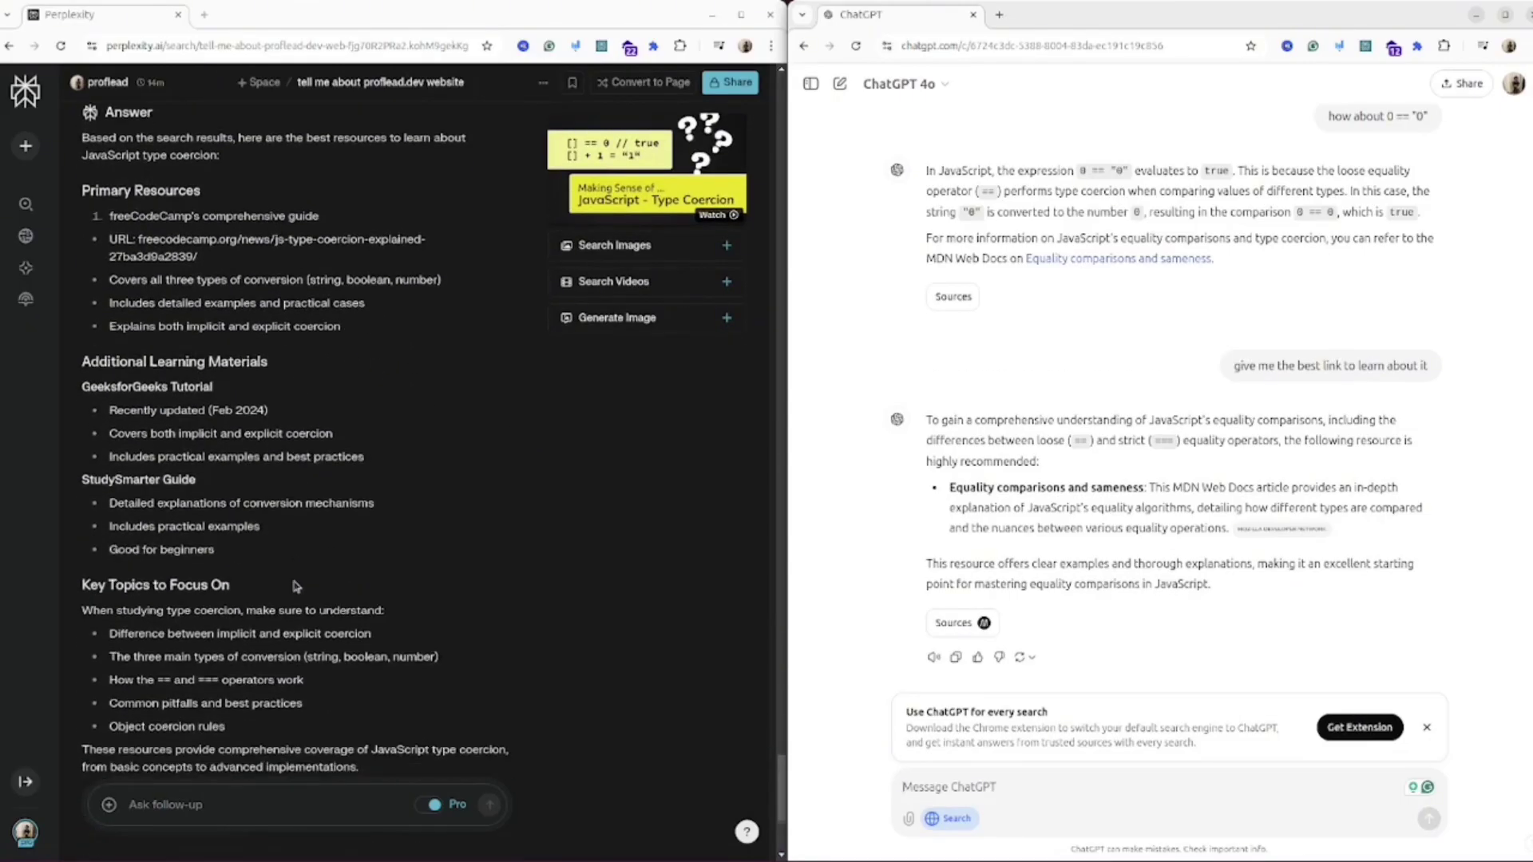
Step: Write 'what do you know about perplexity ai?' in ChatGPT and a 'chatgpt search' version in Perplexity
click(924, 787)
text(what do you know about perplexity)
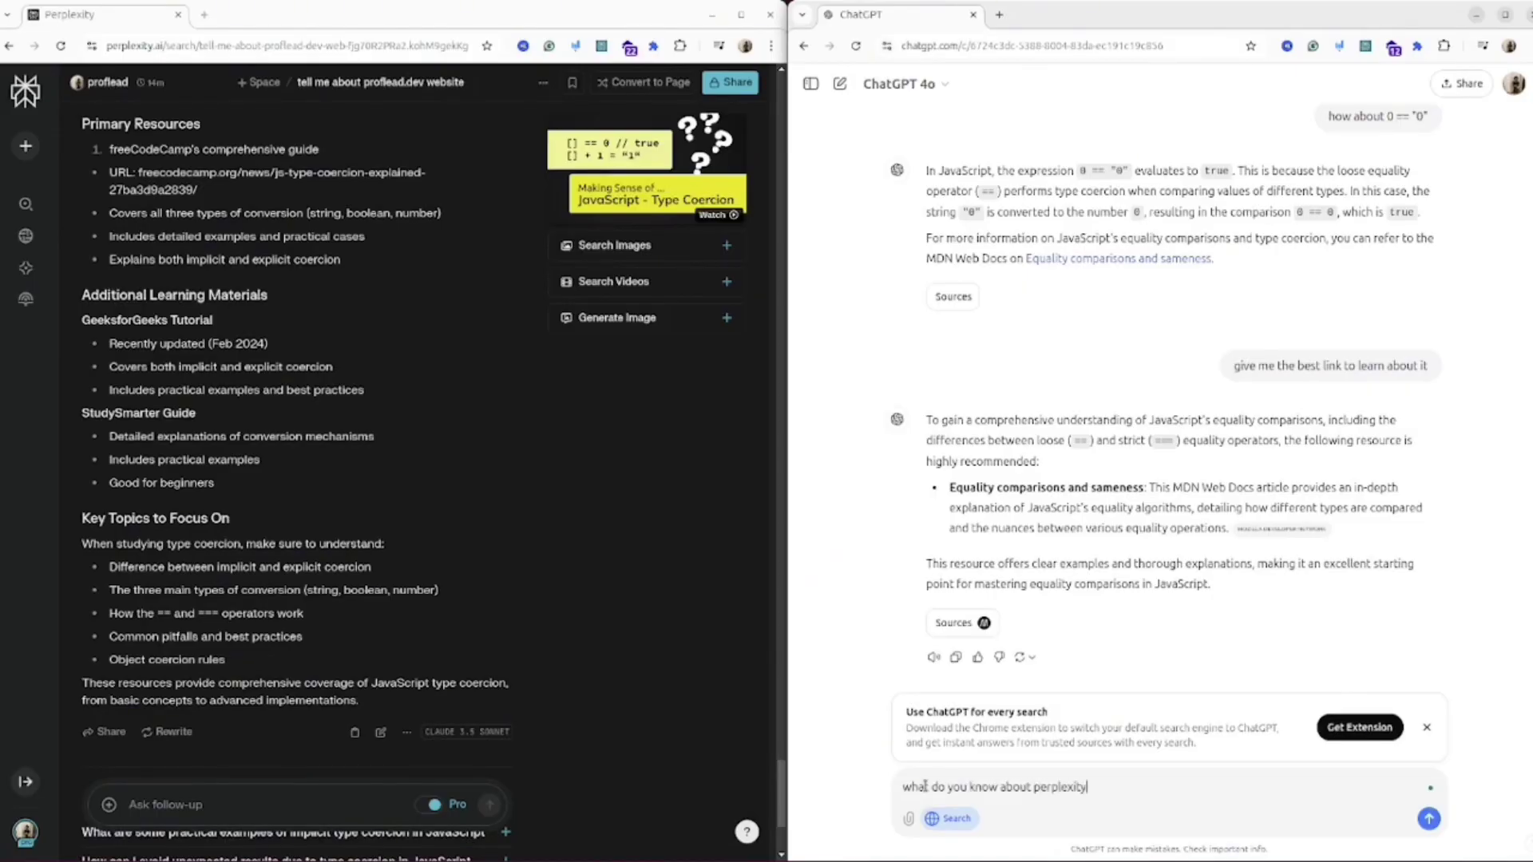
text( ai?)
key(ctrl+a)
key(ctrl+c)
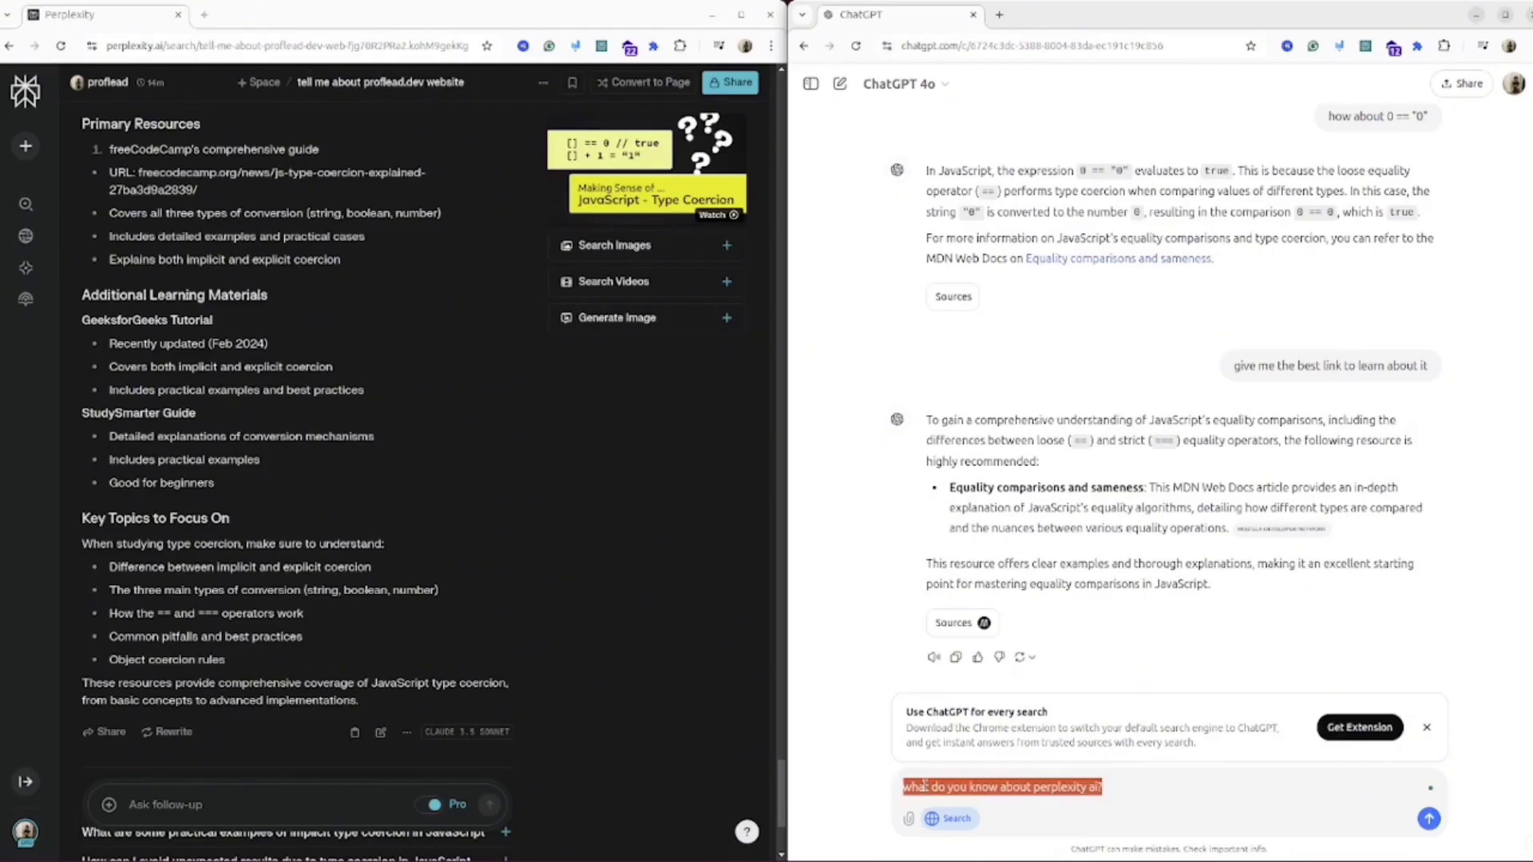
click(225, 805)
key(ctrl+v)
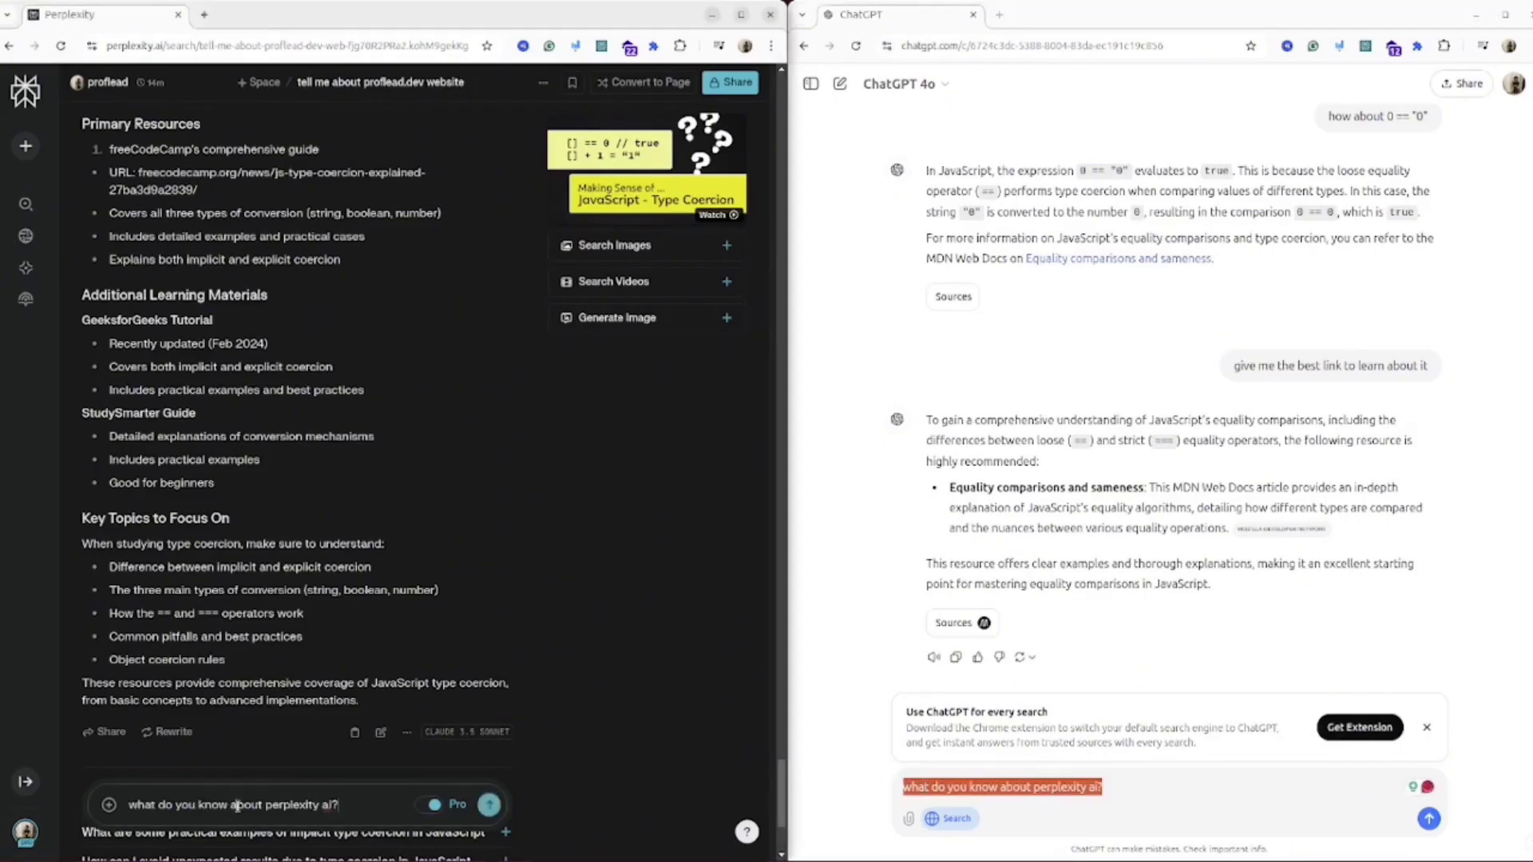
double_click(295, 803)
text(chatgpt search)
Step: Send both questions and read Perplexity's ChatGPT search answer alongside ChatGPT's Perplexity AI profile
key(Return)
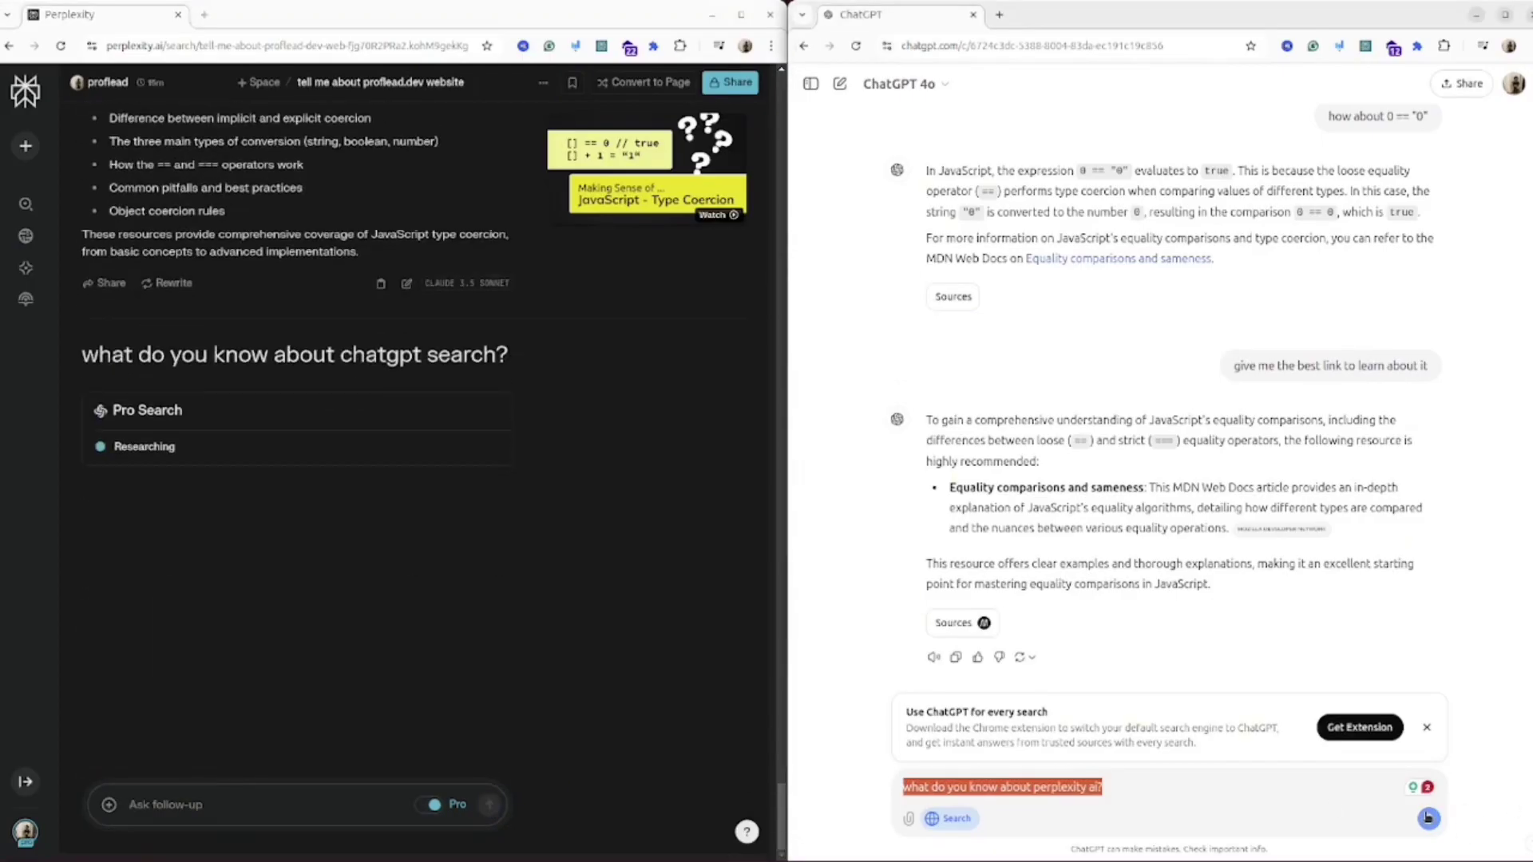
click(1428, 818)
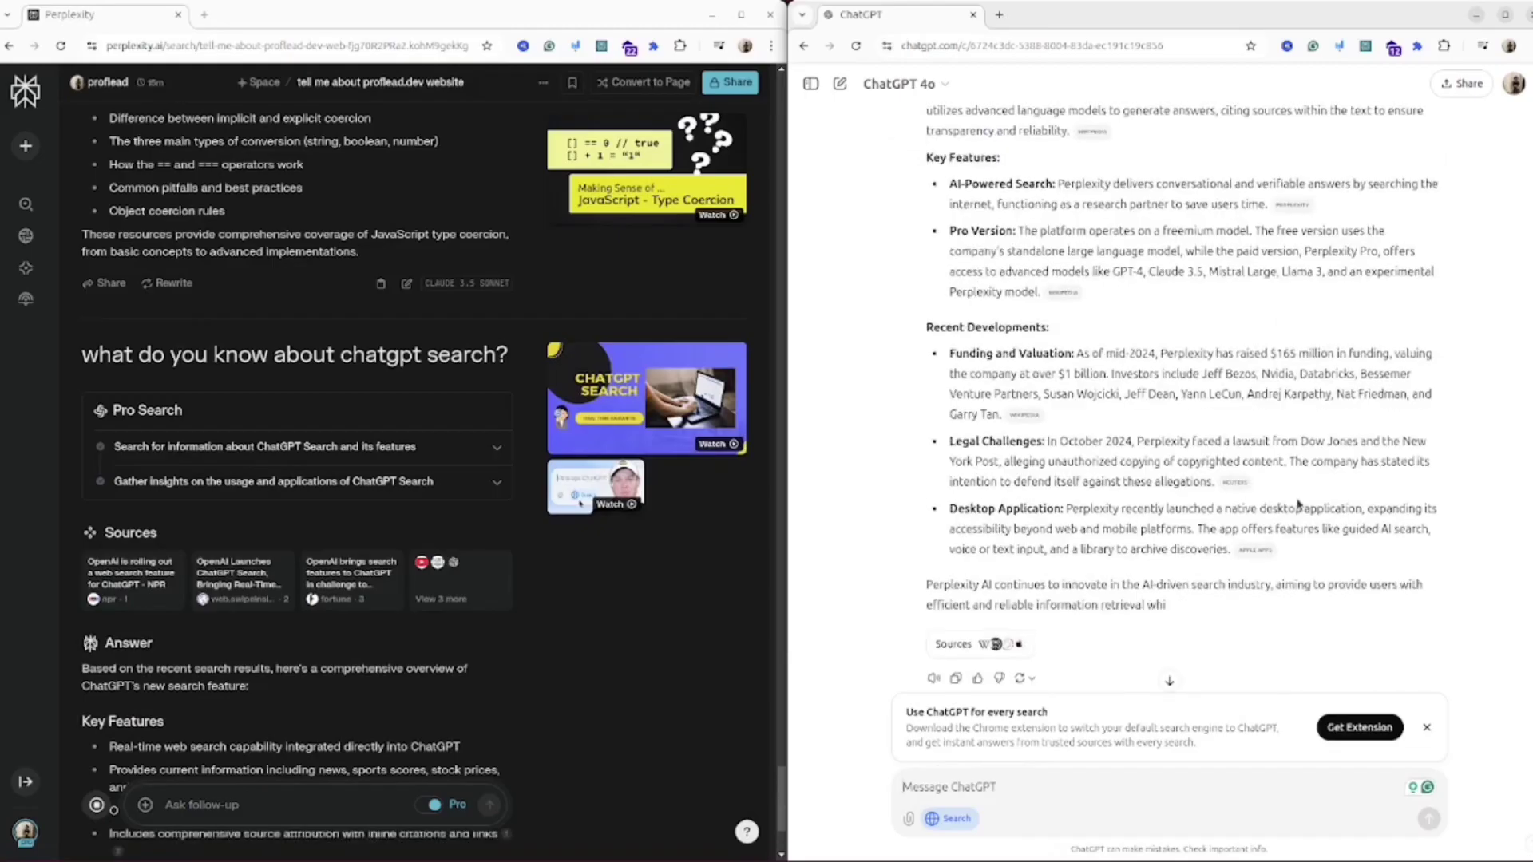
scroll(1298, 504, up, 2)
scroll(408, 604, down, 1)
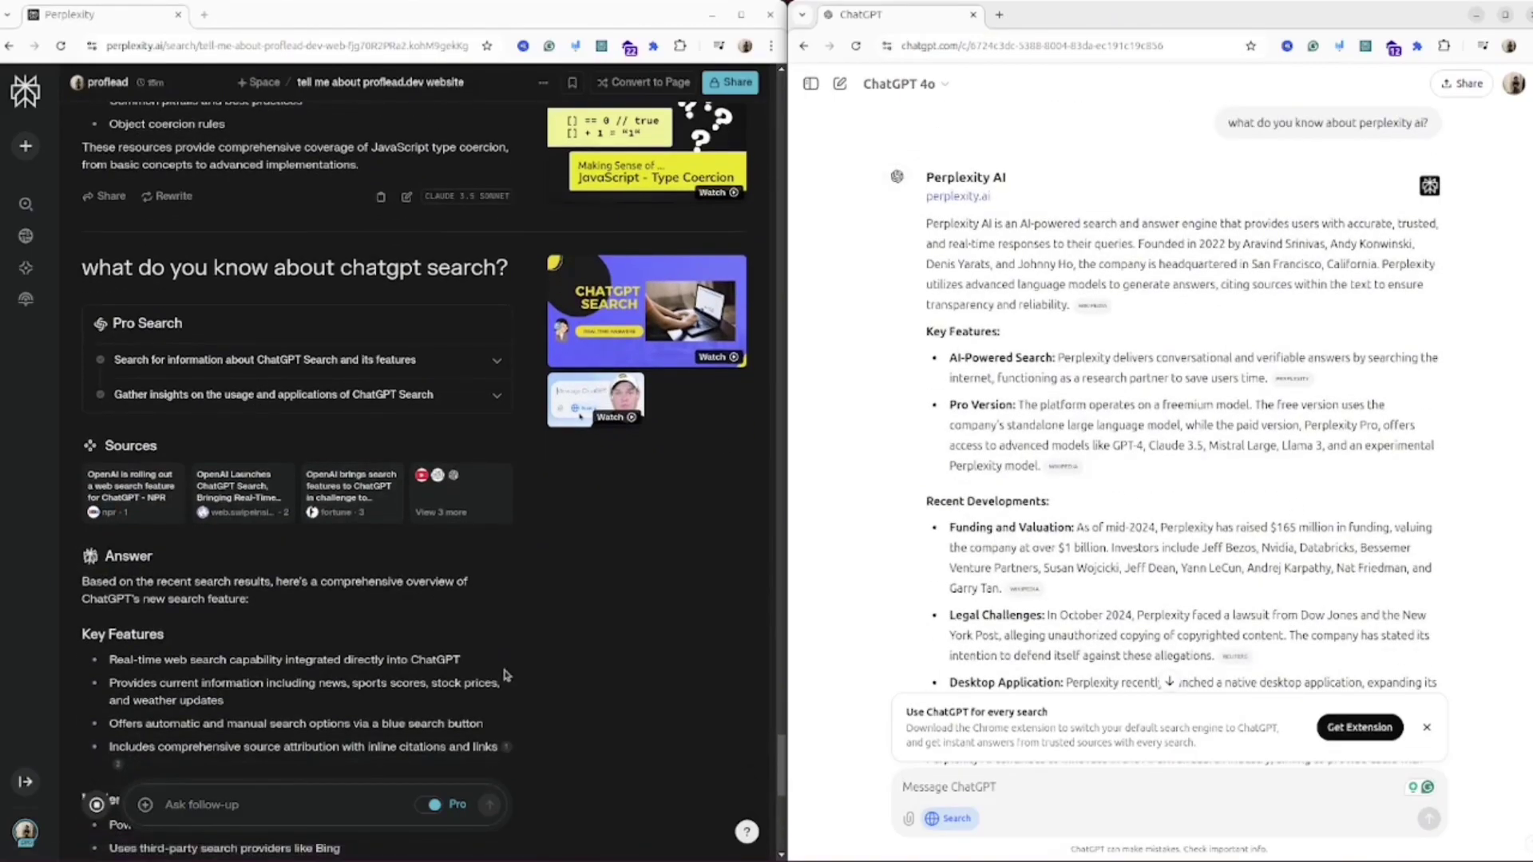
scroll(500, 680, down, 1)
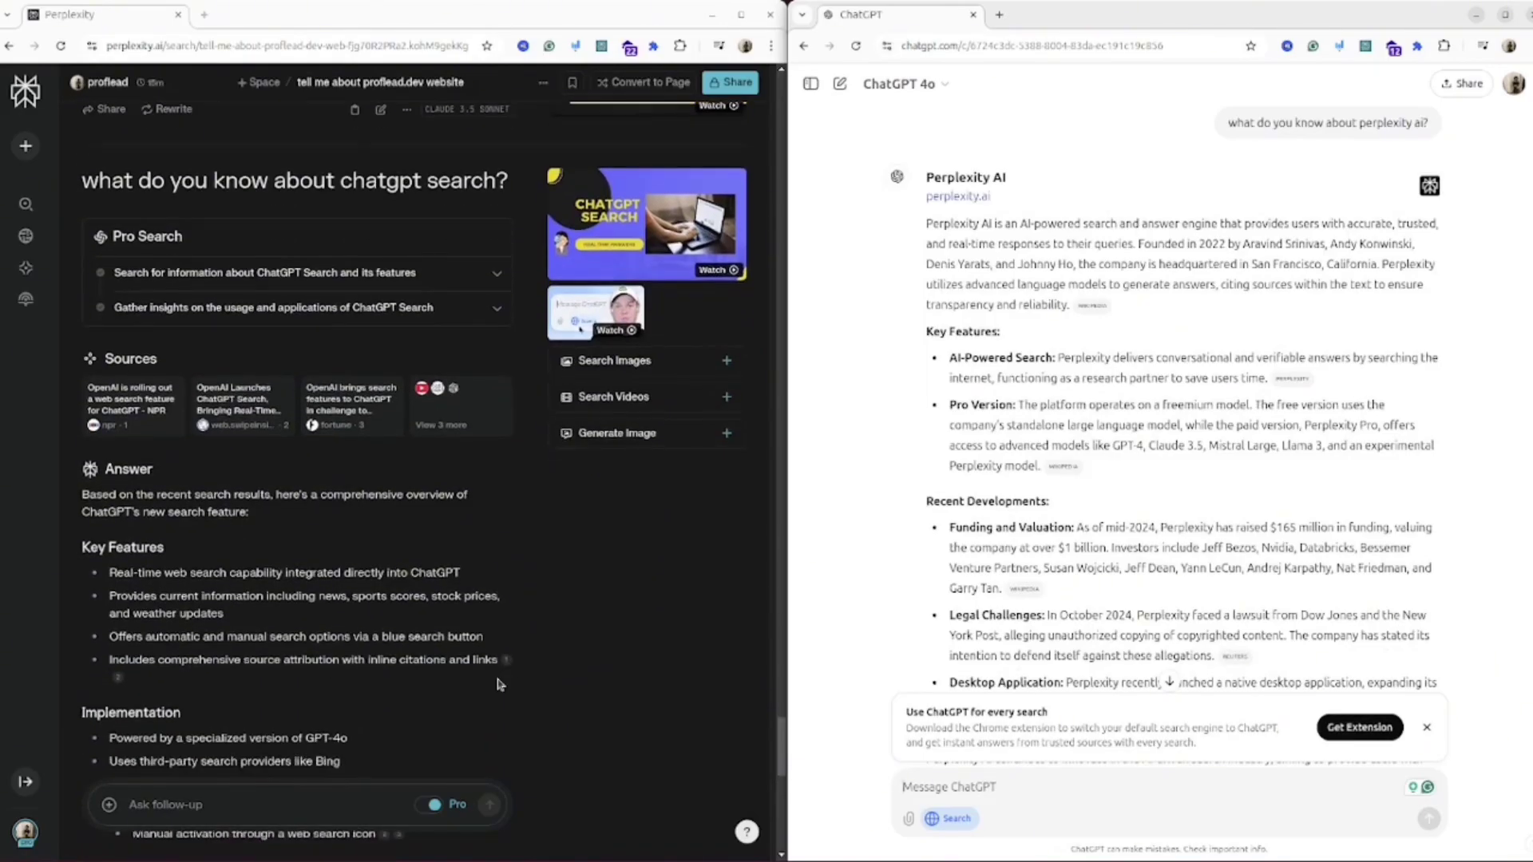
scroll(499, 682, down, 1)
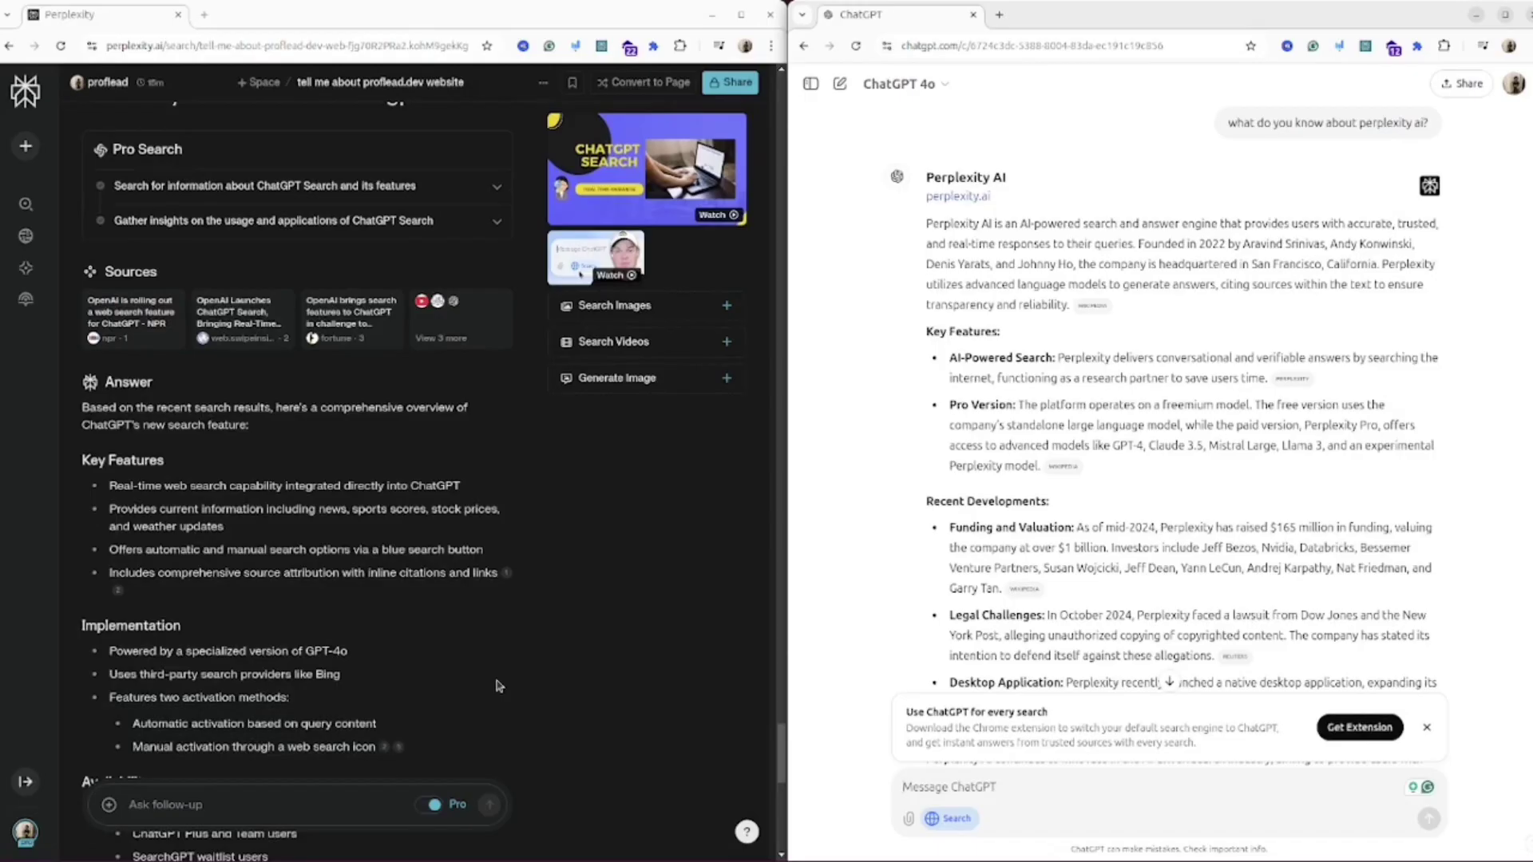
scroll(498, 685, down, 1)
scroll(503, 694, down, 1)
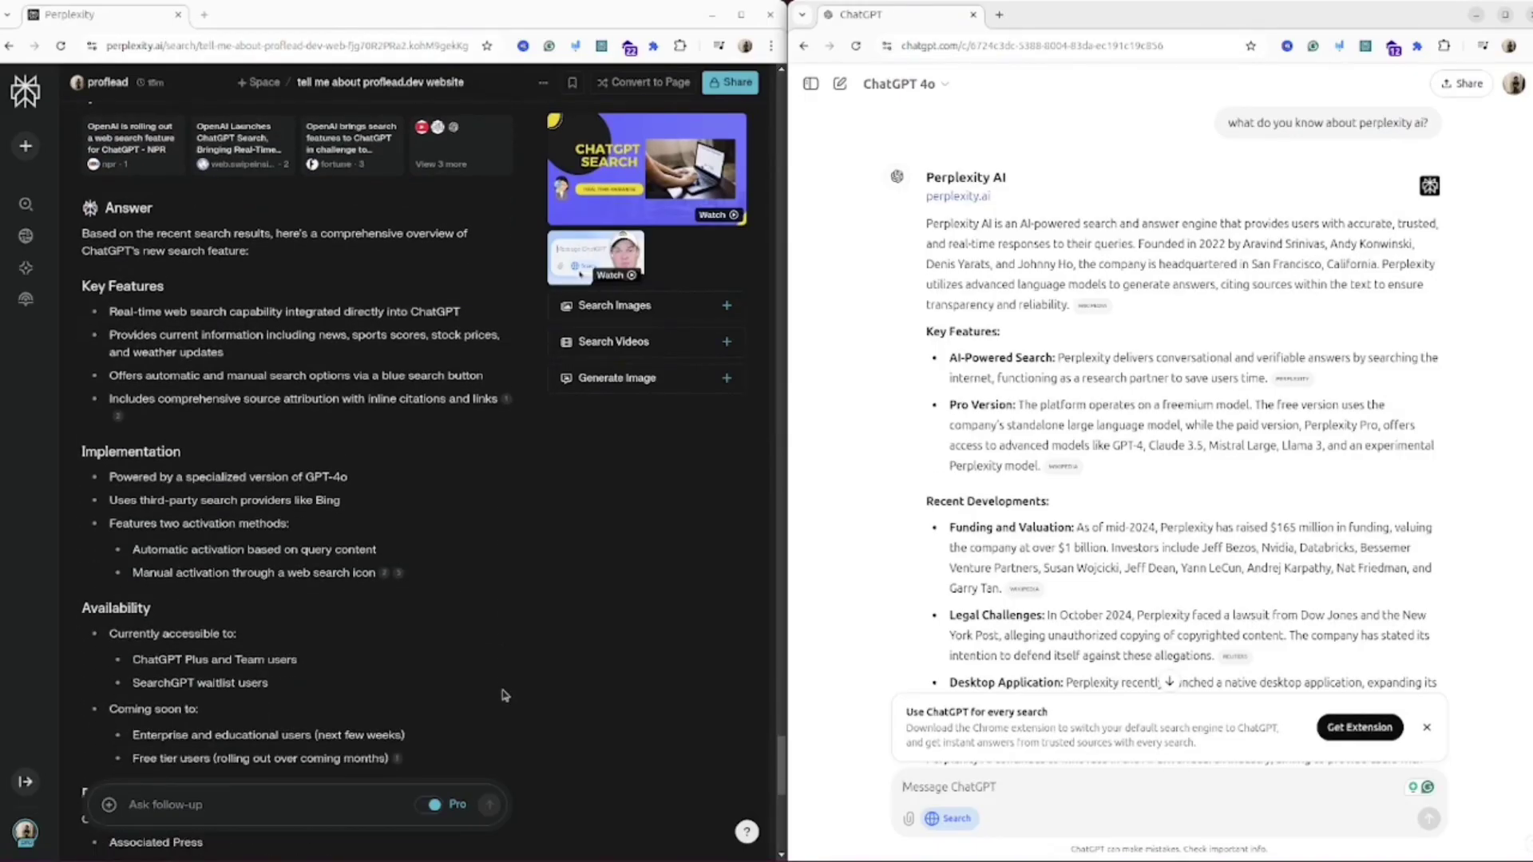
scroll(503, 694, down, 1)
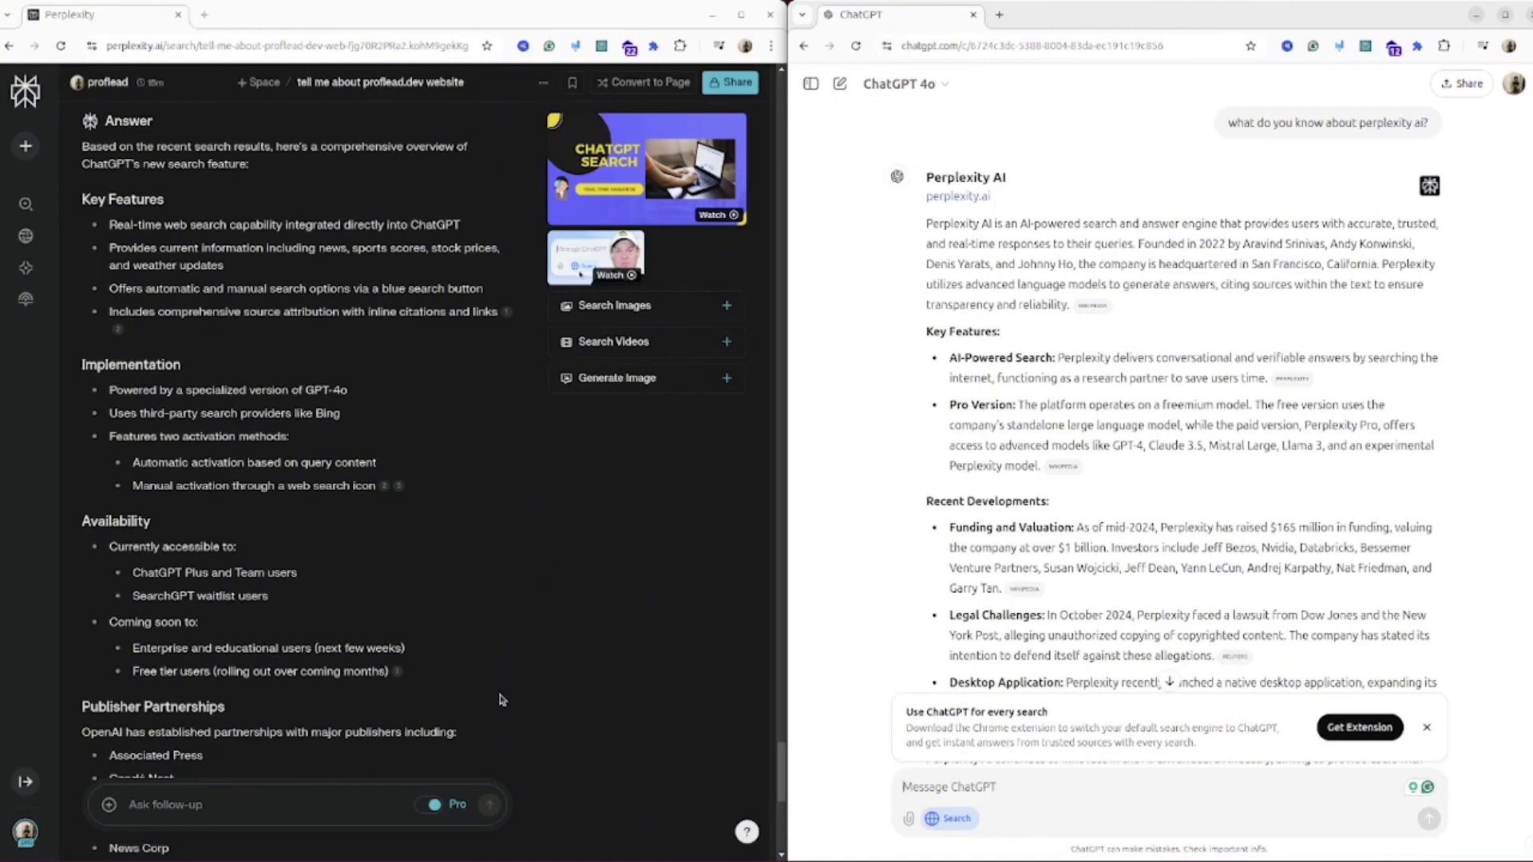
scroll(502, 702, down, 1)
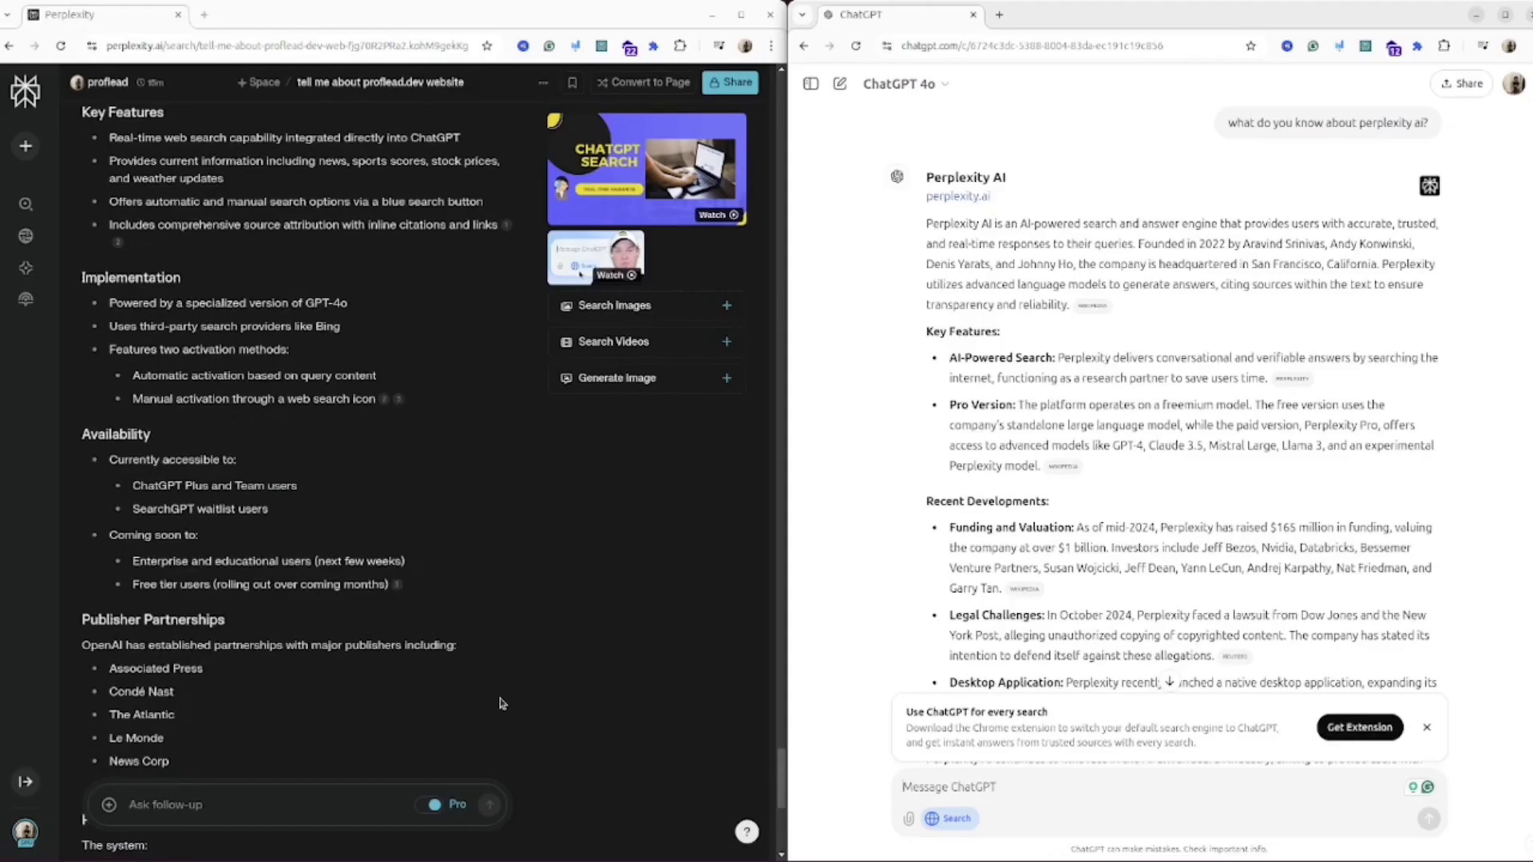
Step: Write 'what is the apple stock prices?' in Perplexity and paste it into ChatGPT
scroll(502, 703, down, 3)
click(226, 800)
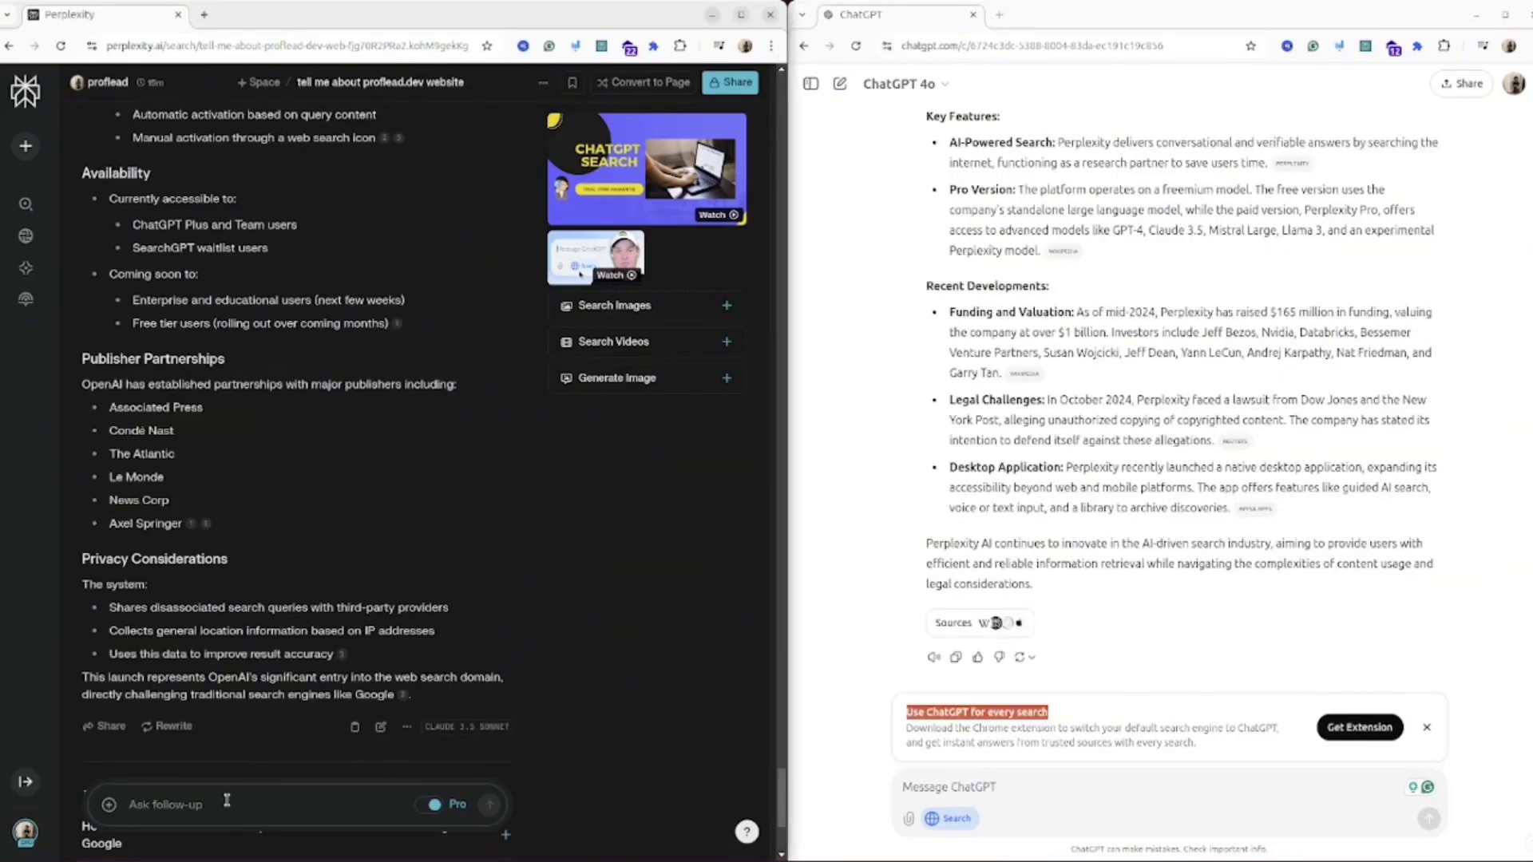
text(what is the apple stock prices?)
key(ctrl+a)
key(ctrl+c)
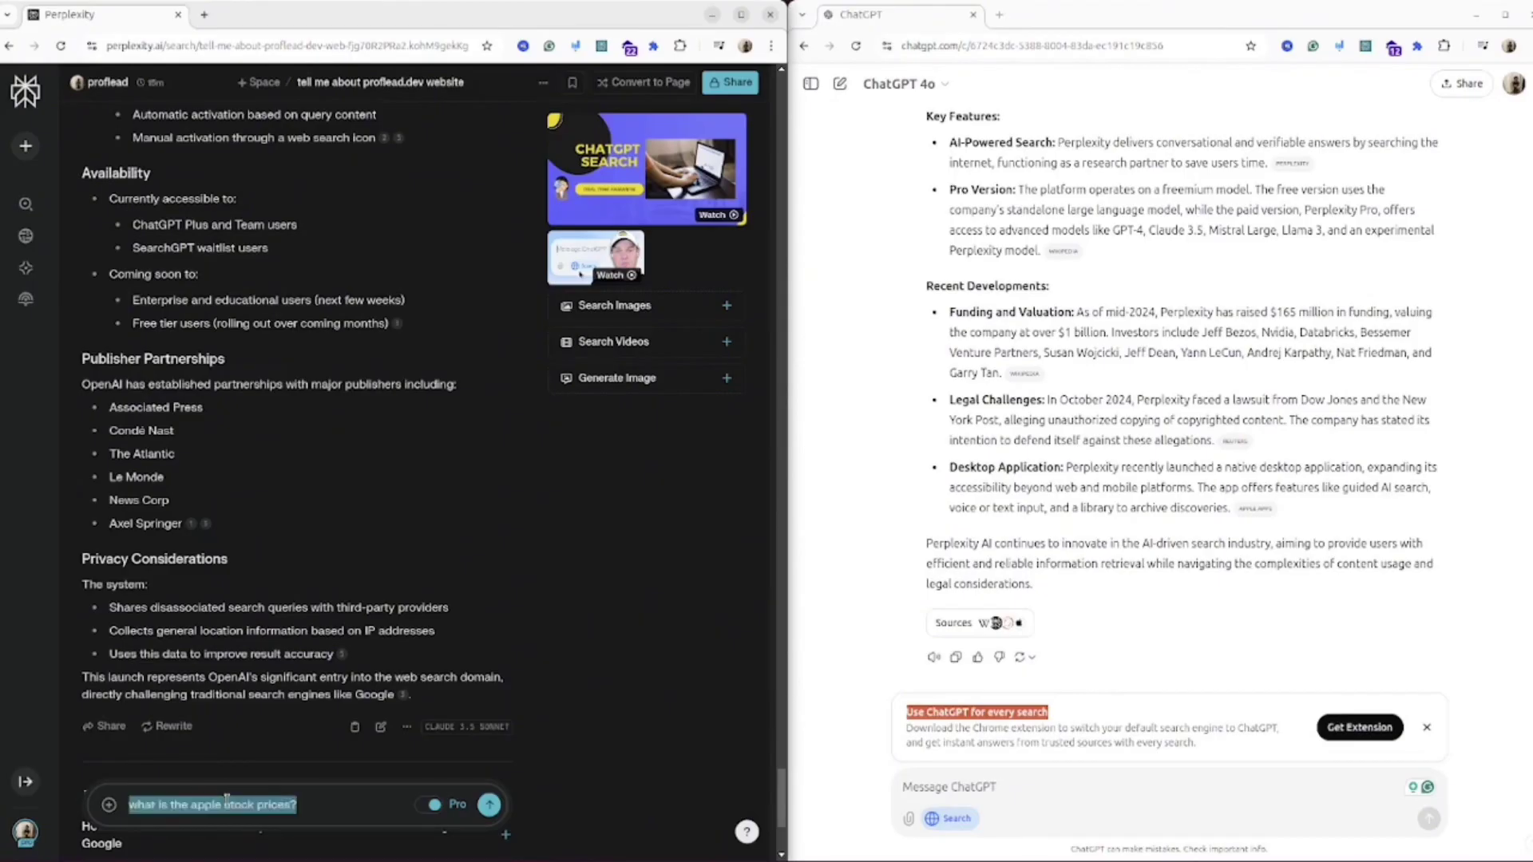
click(1144, 787)
key(ctrl+v)
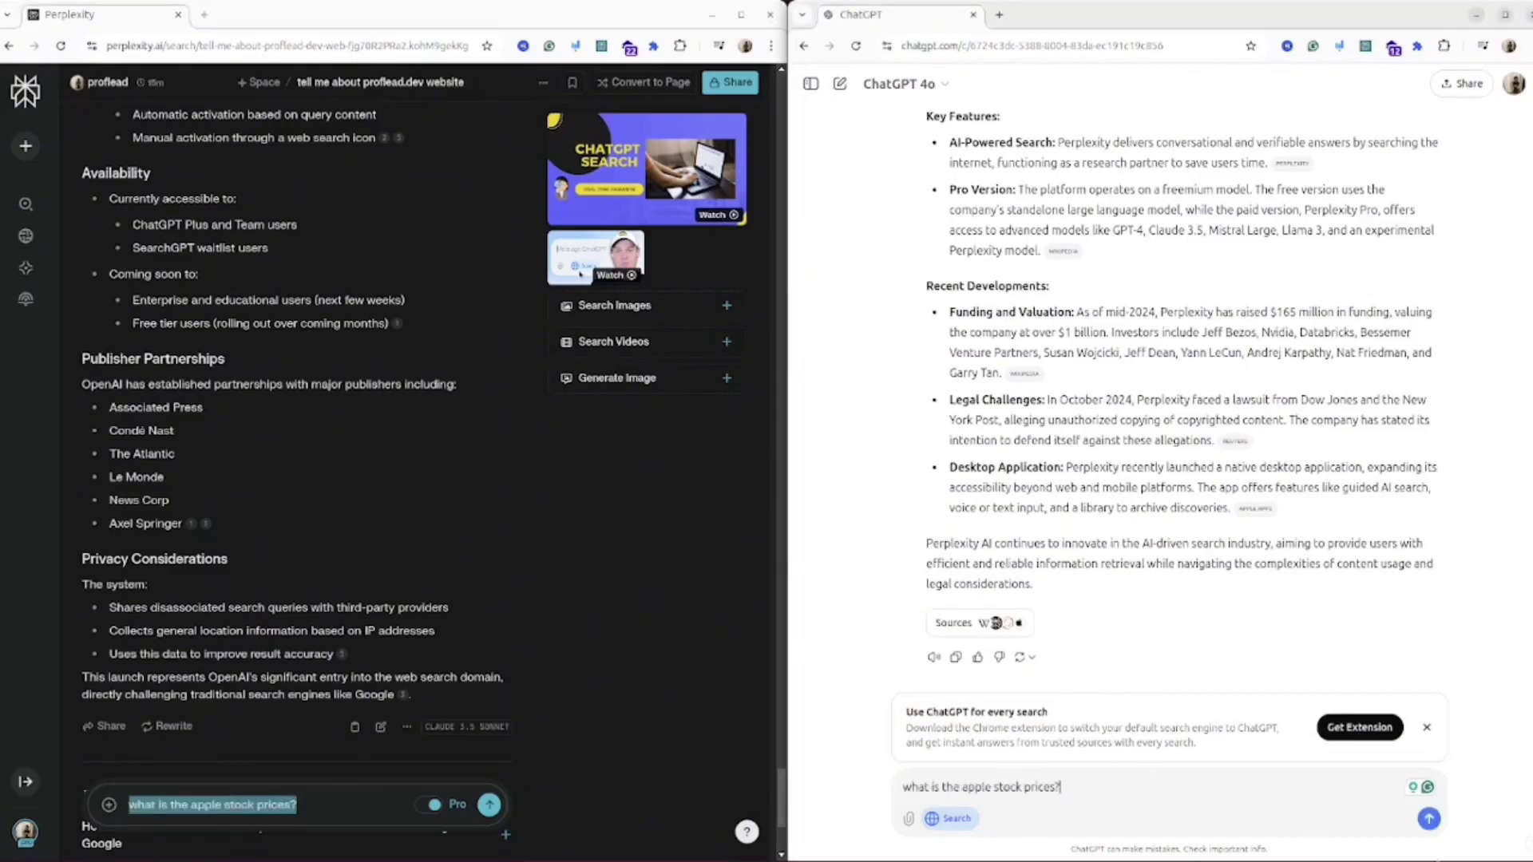
Step: Send the Apple stock question in both chats and scroll Perplexity's AAPL $225.91 chart card
click(1429, 820)
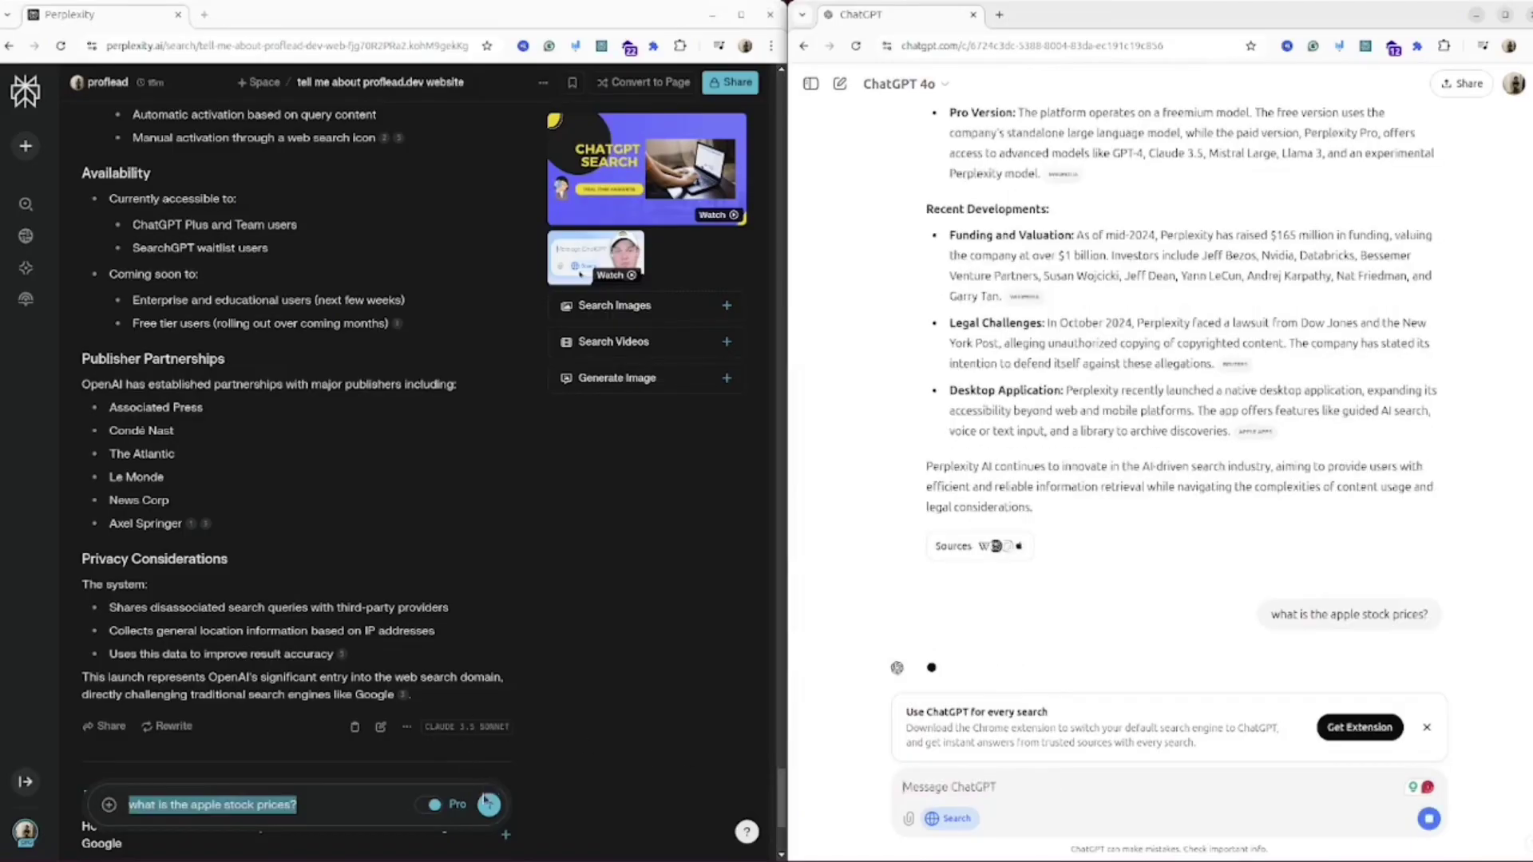
click(489, 810)
click(488, 807)
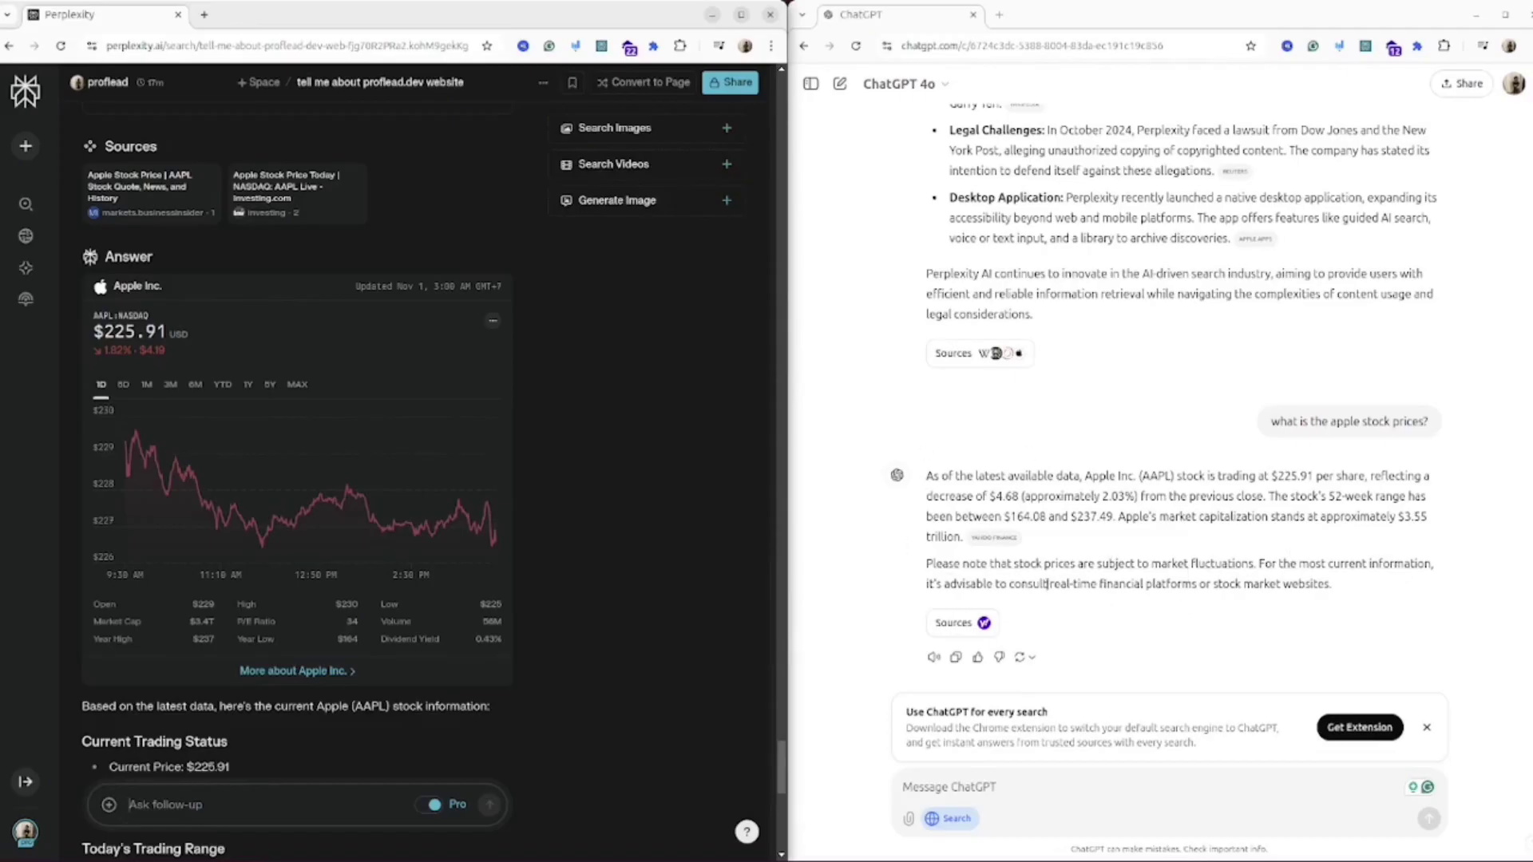
scroll(389, 509, down, 1)
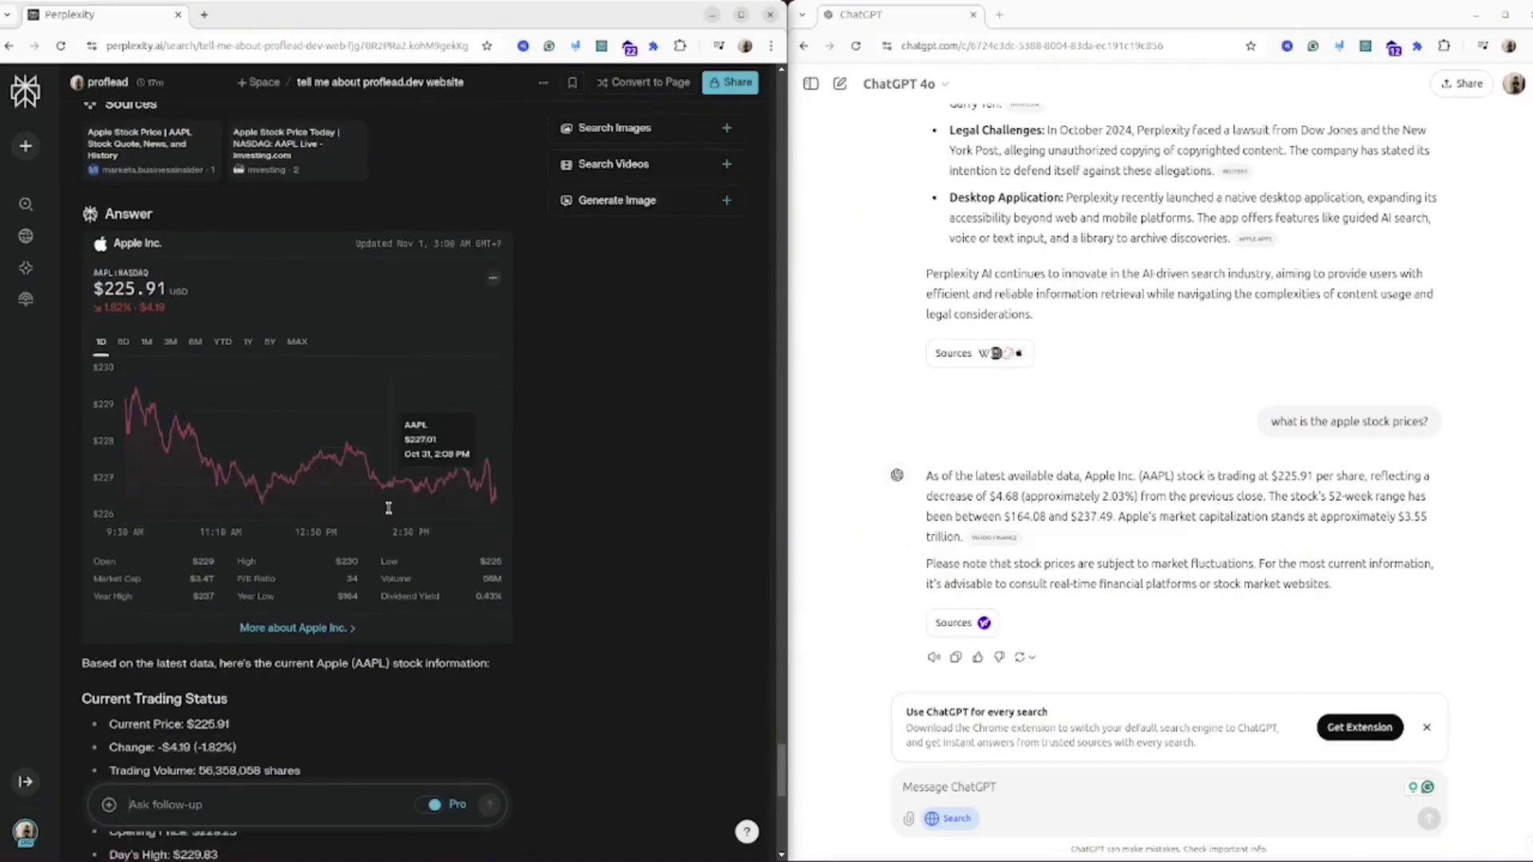
scroll(389, 509, down, 3)
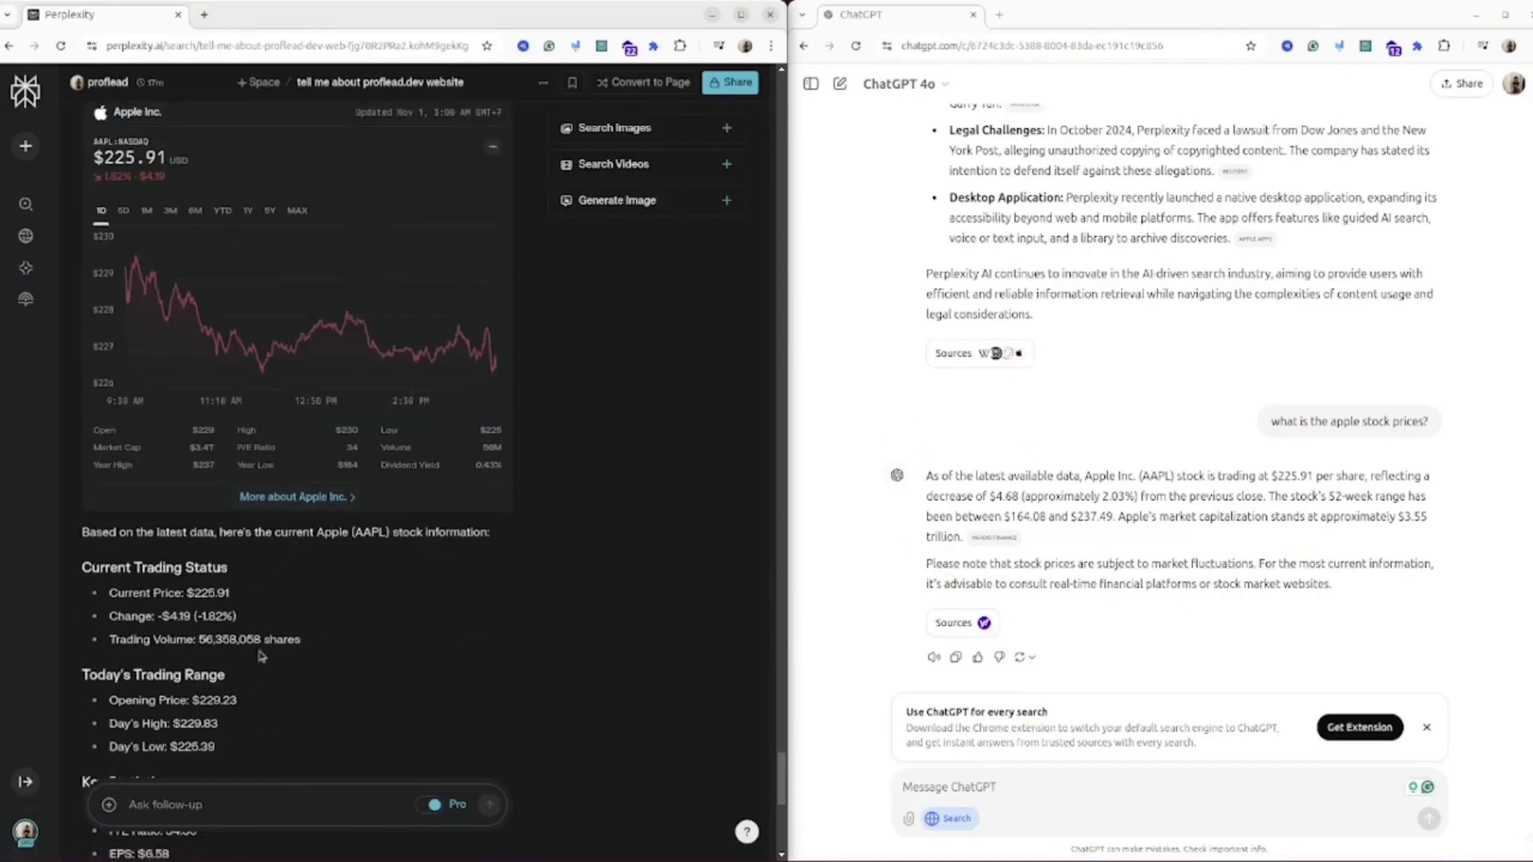
scroll(302, 670, down, 6)
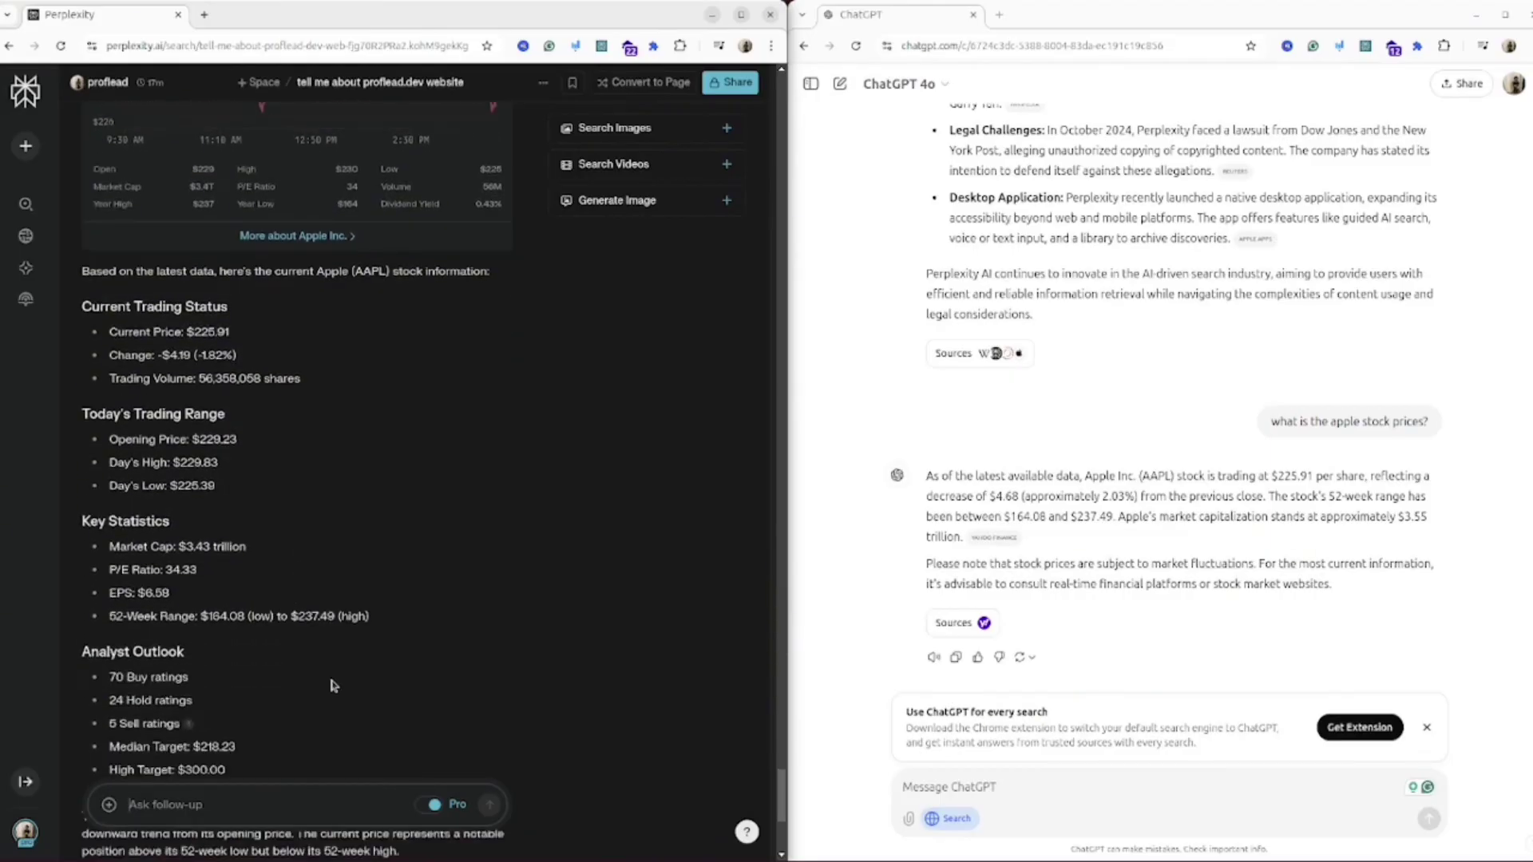